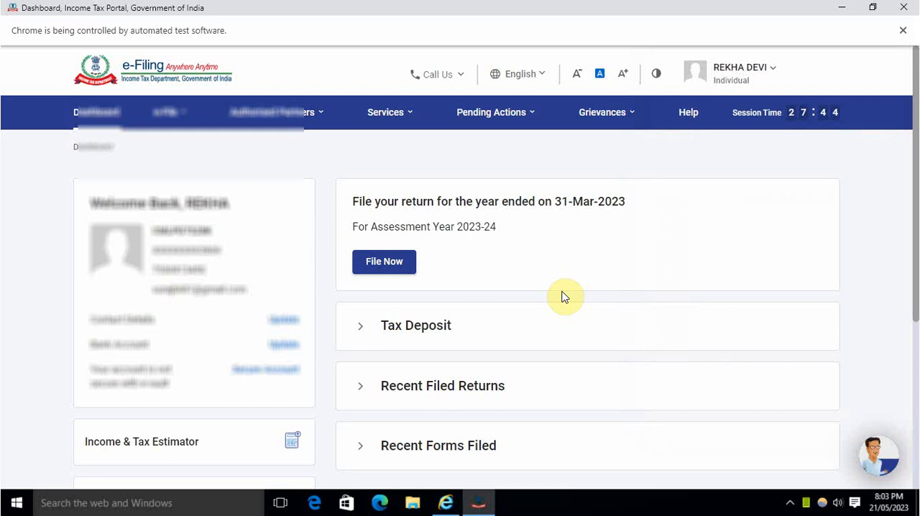
Step: Start filing the income tax return for assessment year 2023-24 (Current A.Y.) in online mode
{"action": "scroll", "coordinate": [565, 297], "scroll_direction": "down", "scroll_amount": 5}
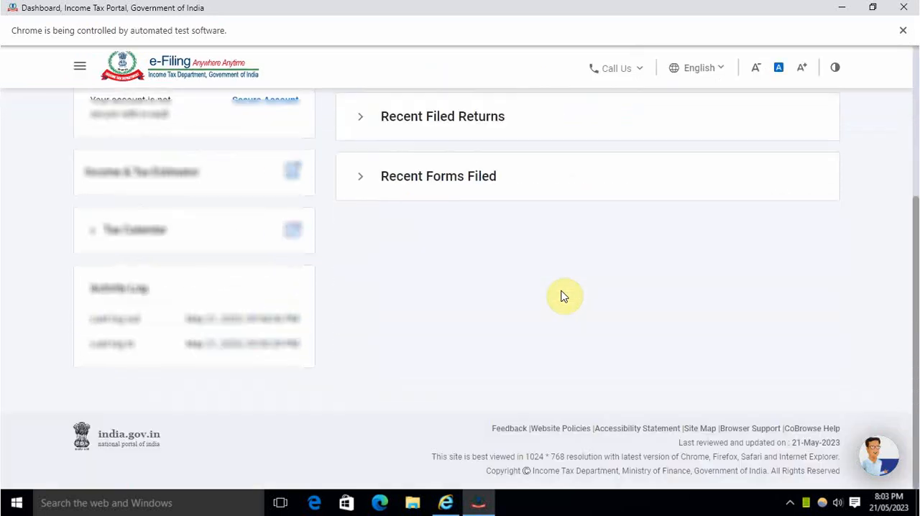
{"action": "scroll", "coordinate": [565, 297], "scroll_direction": "up", "scroll_amount": 5}
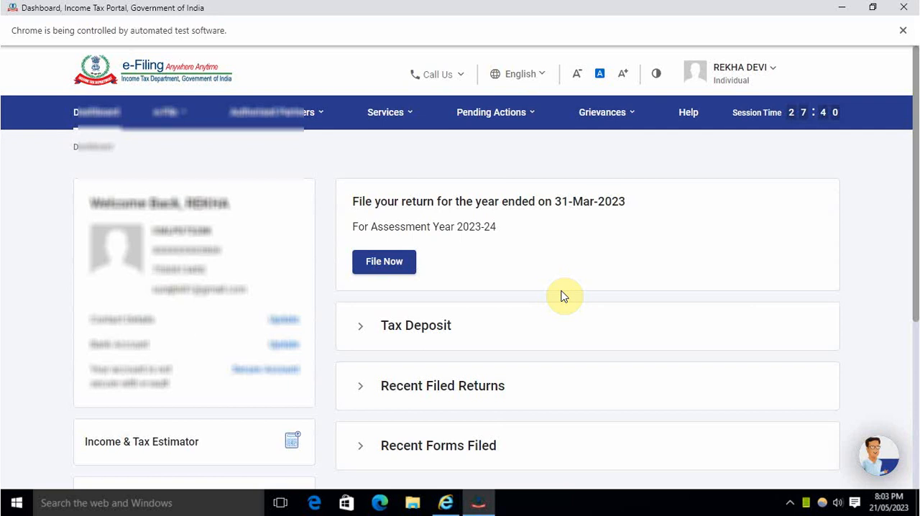
{"action": "left_click", "coordinate": [401, 263]}
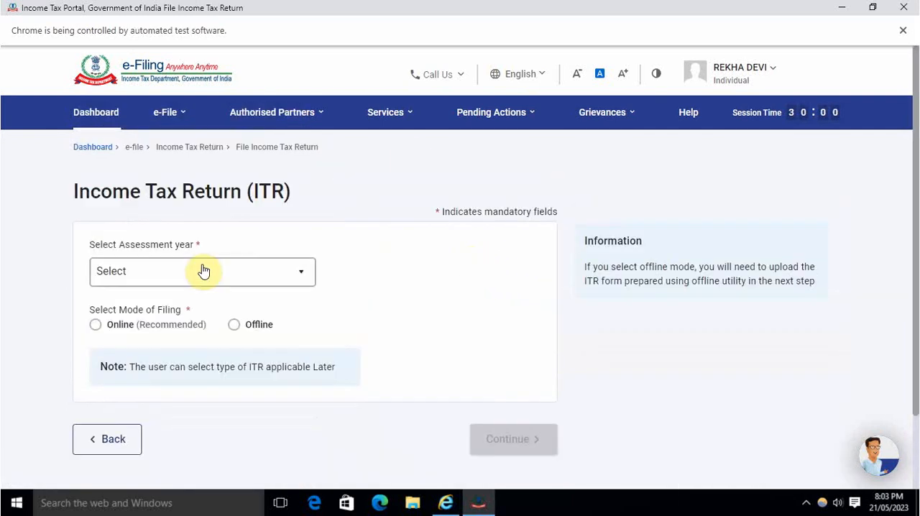
{"action": "left_click", "coordinate": [187, 274]}
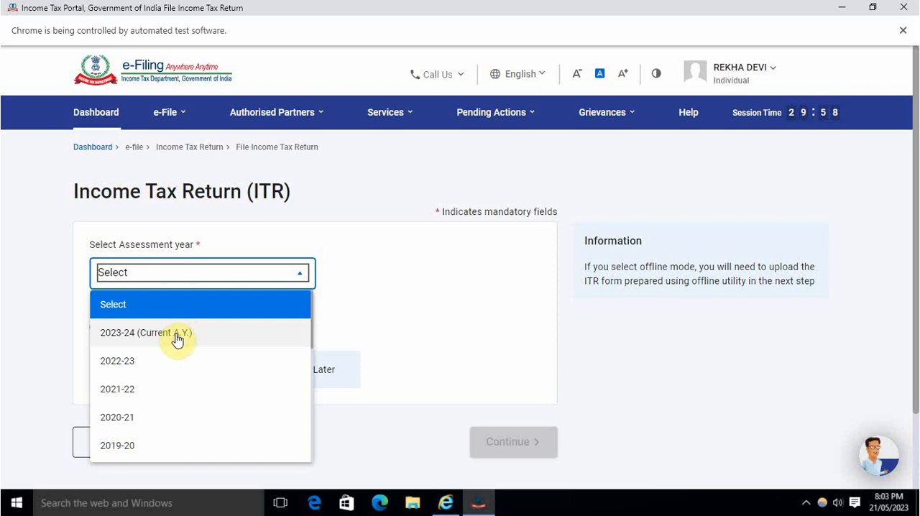
{"action": "left_click", "coordinate": [178, 335]}
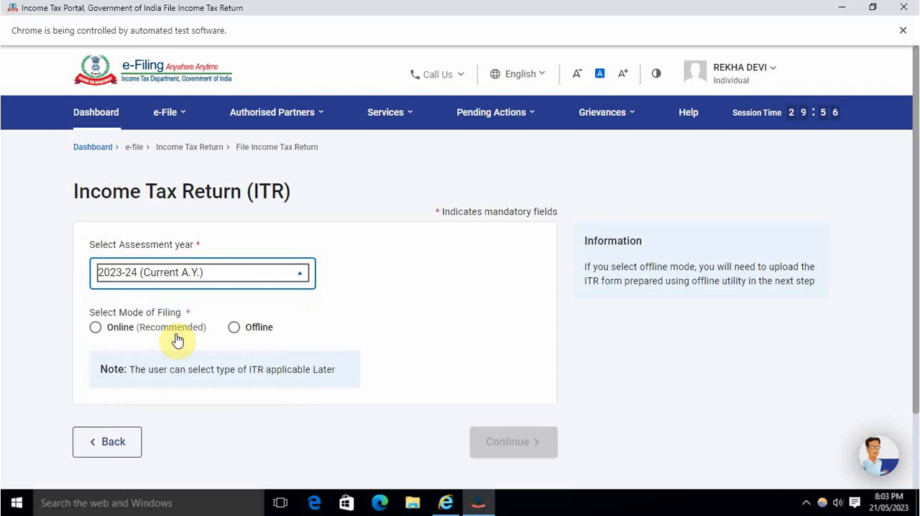
{"action": "left_click", "coordinate": [95, 325]}
{"action": "left_click", "coordinate": [506, 443]}
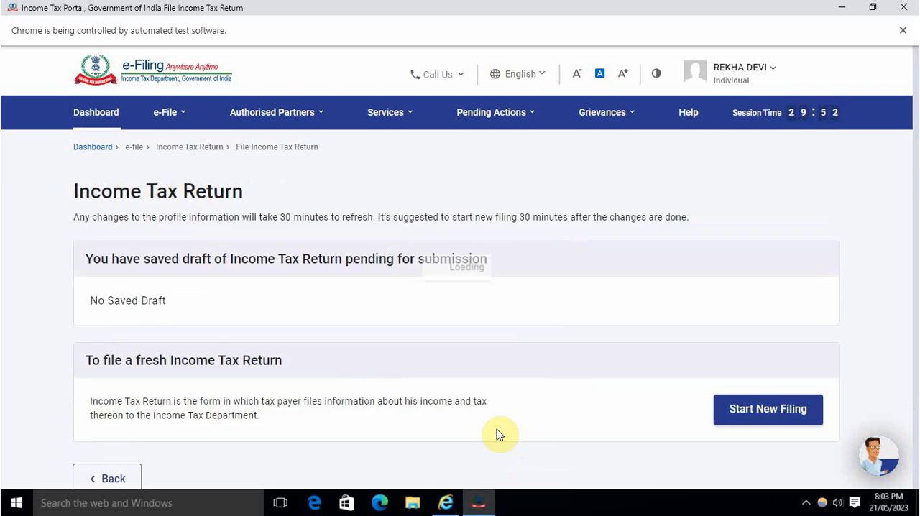
Step: Start a new filing and proceed with the Individual status
{"action": "scroll", "coordinate": [388, 312], "scroll_direction": "down", "scroll_amount": 2}
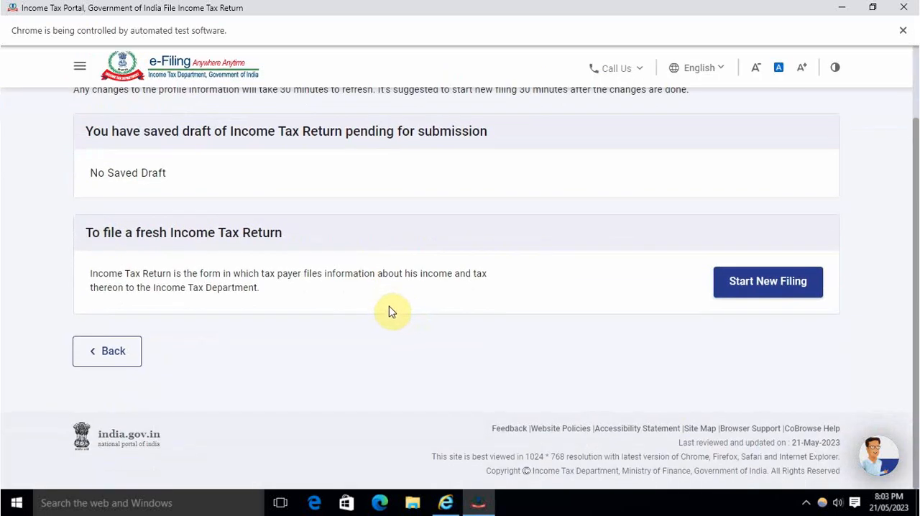
{"action": "left_click", "coordinate": [765, 290]}
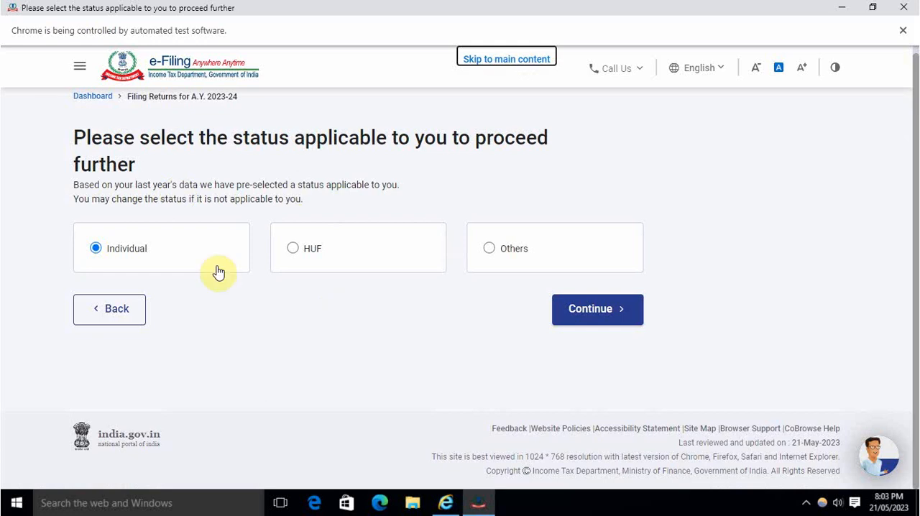
{"action": "left_click", "coordinate": [604, 310]}
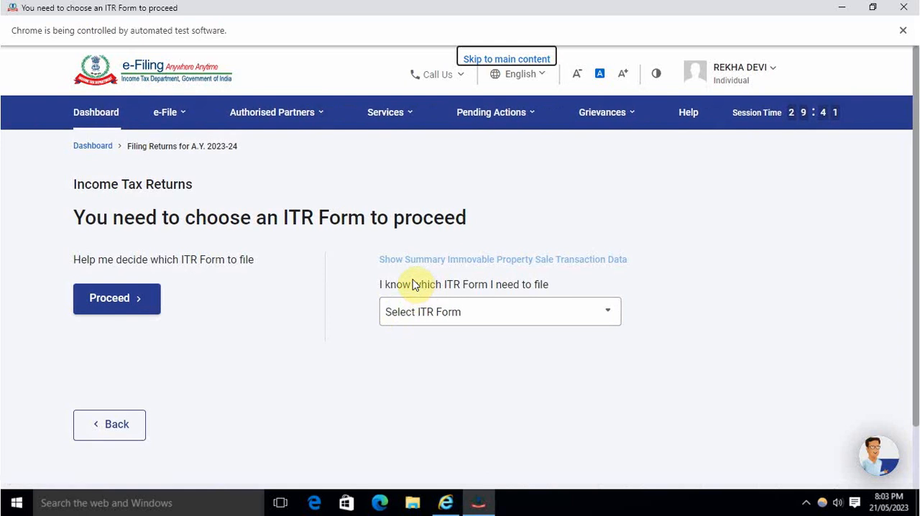
Step: Choose the ITR-1 form, proceed with it and get the return started
{"action": "left_click", "coordinate": [478, 315]}
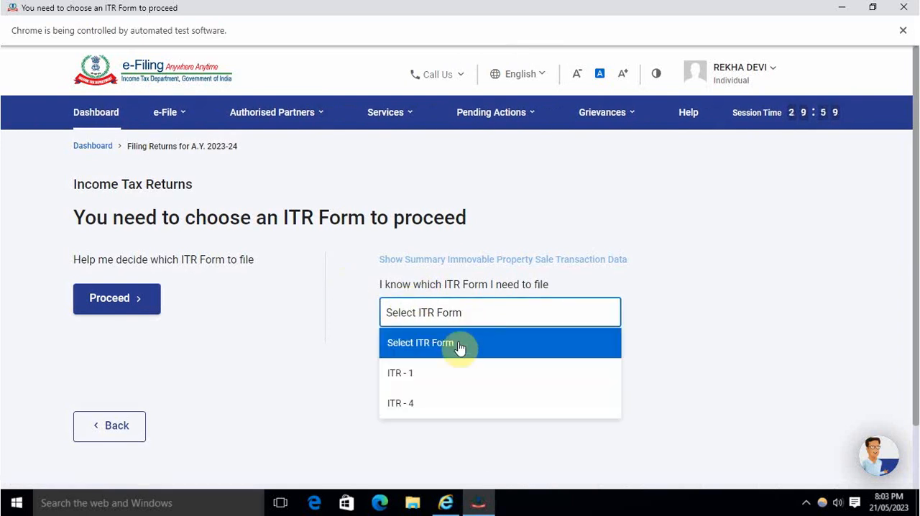
{"action": "left_click", "coordinate": [427, 376]}
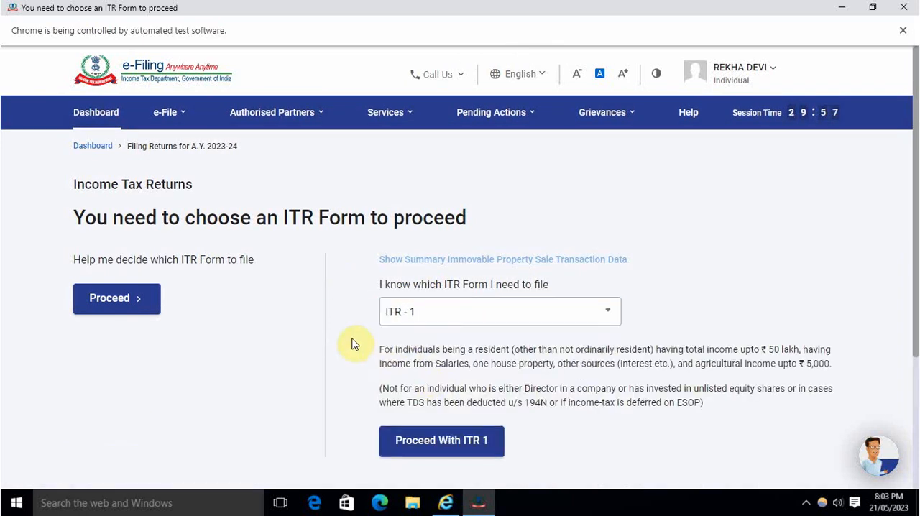
{"action": "scroll", "coordinate": [367, 337], "scroll_direction": "down", "scroll_amount": 3}
{"action": "left_click", "coordinate": [453, 279]}
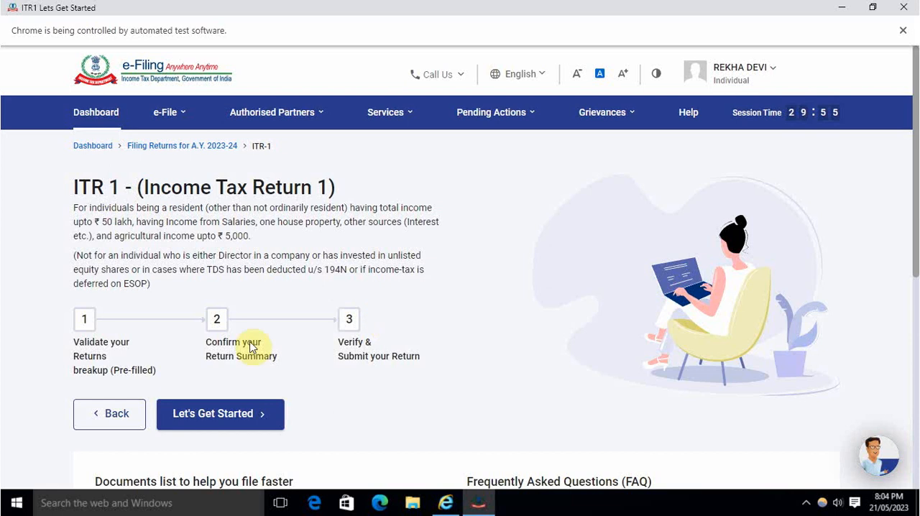
{"action": "left_click", "coordinate": [212, 416]}
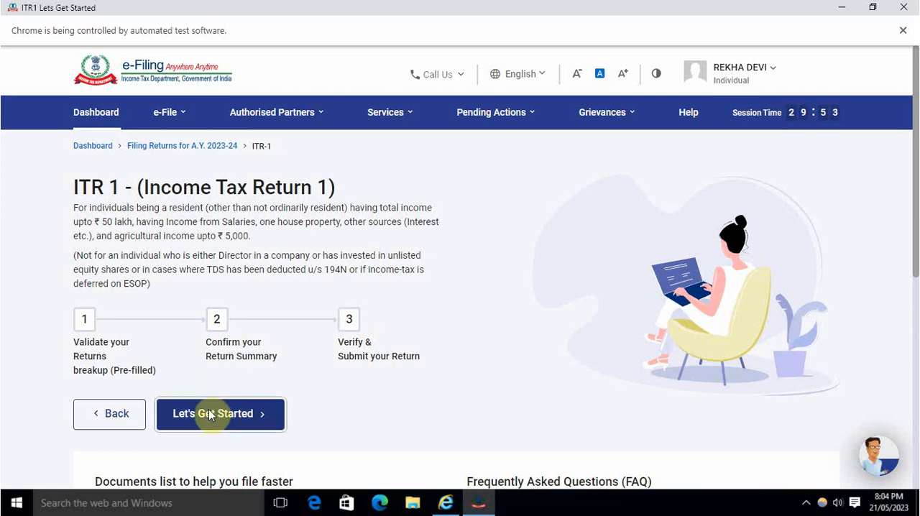
Step: Give "Taxable income is more than basic exemption limit" as the reason for filing and continue to the return summary
{"action": "scroll", "coordinate": [269, 315], "scroll_direction": "down", "scroll_amount": 3}
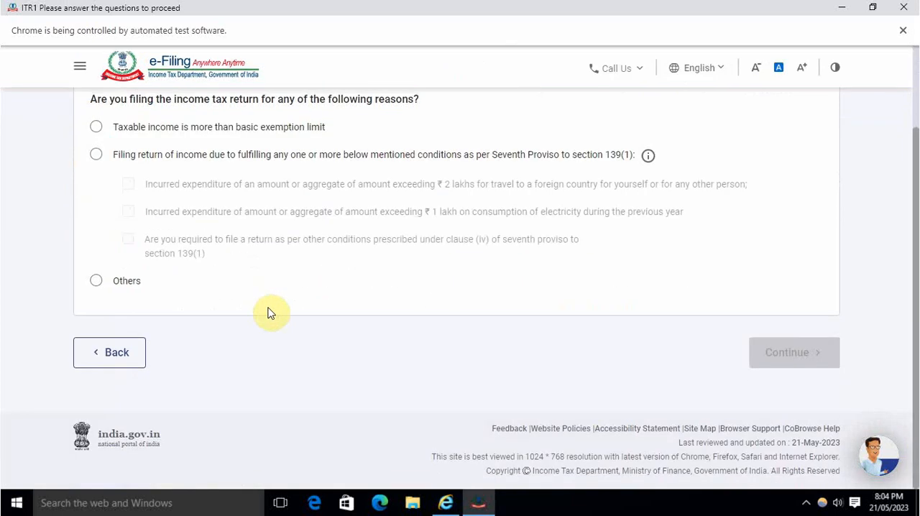
{"action": "scroll", "coordinate": [270, 309], "scroll_direction": "up", "scroll_amount": 3}
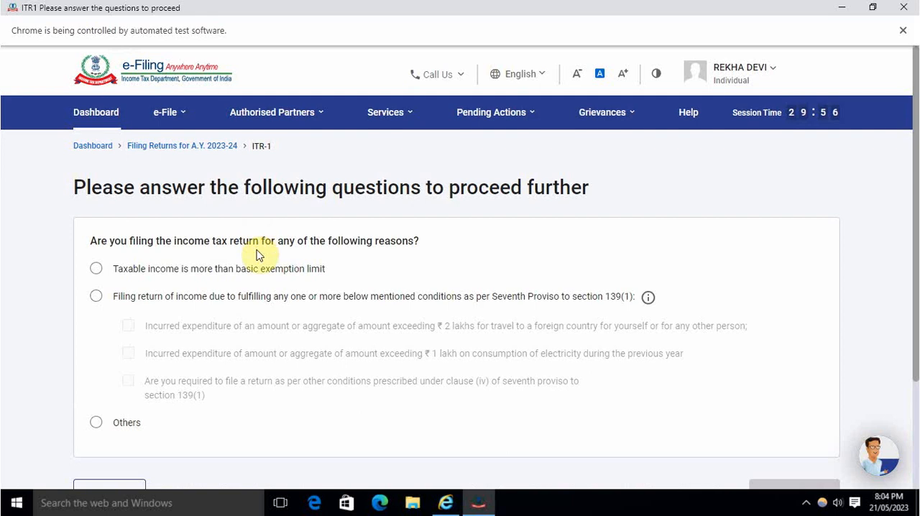
{"action": "scroll", "coordinate": [258, 253], "scroll_direction": "down", "scroll_amount": 2}
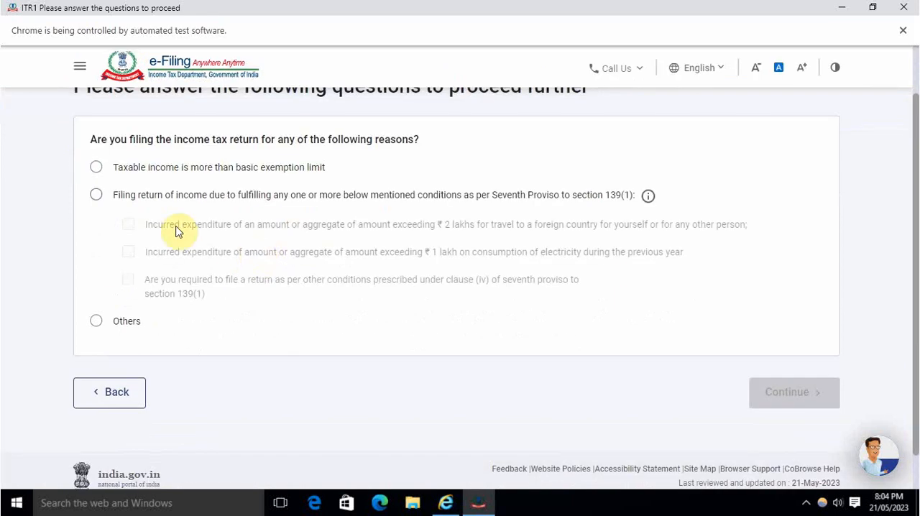
{"action": "left_click", "coordinate": [96, 168]}
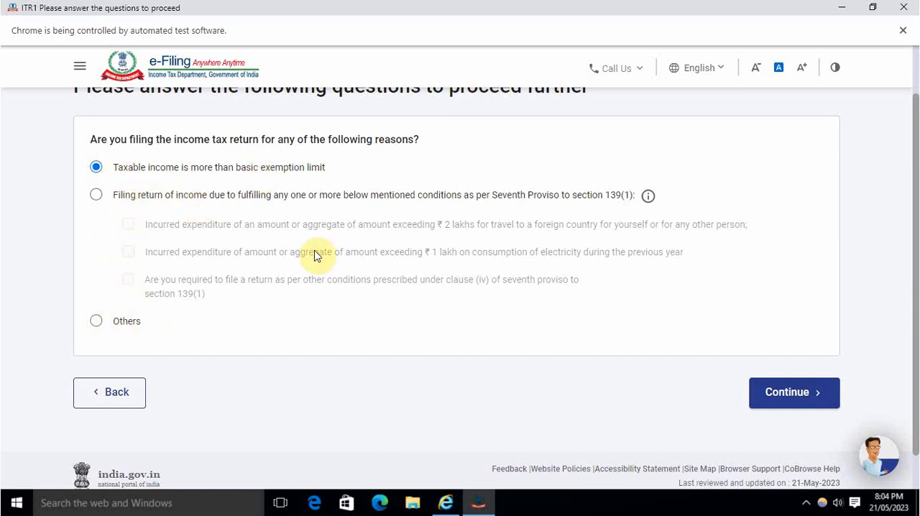
{"action": "left_click", "coordinate": [791, 394]}
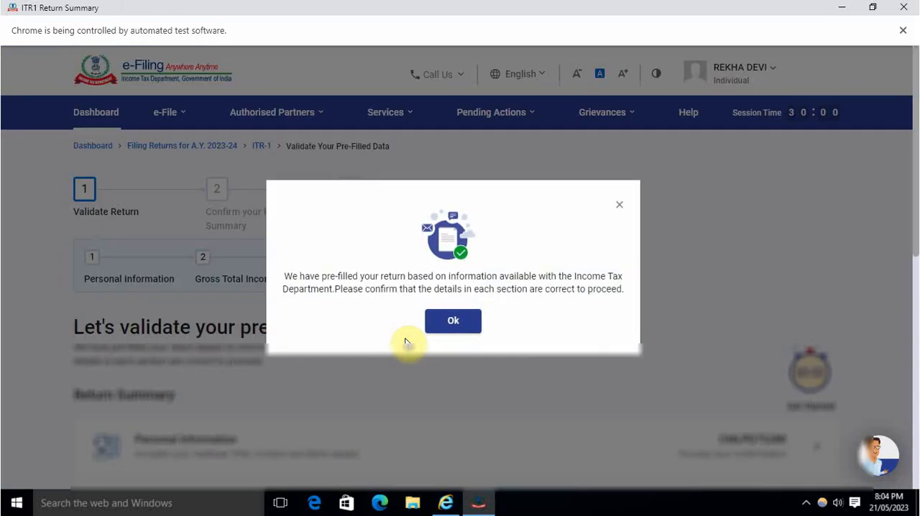
{"action": "left_click", "coordinate": [453, 323]}
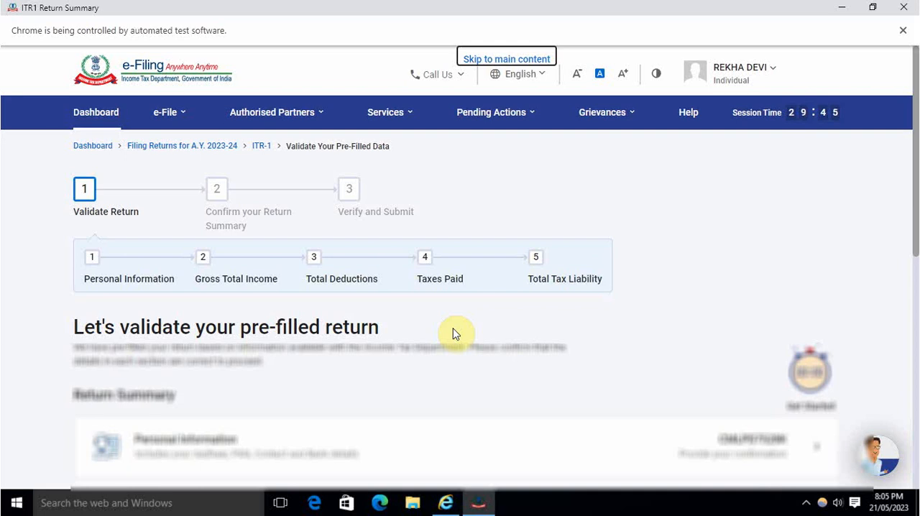
Step: Open the return's Personal Information section and answer No to opting for the new tax regime u/s 115BAC
{"action": "left_click", "coordinate": [530, 187]}
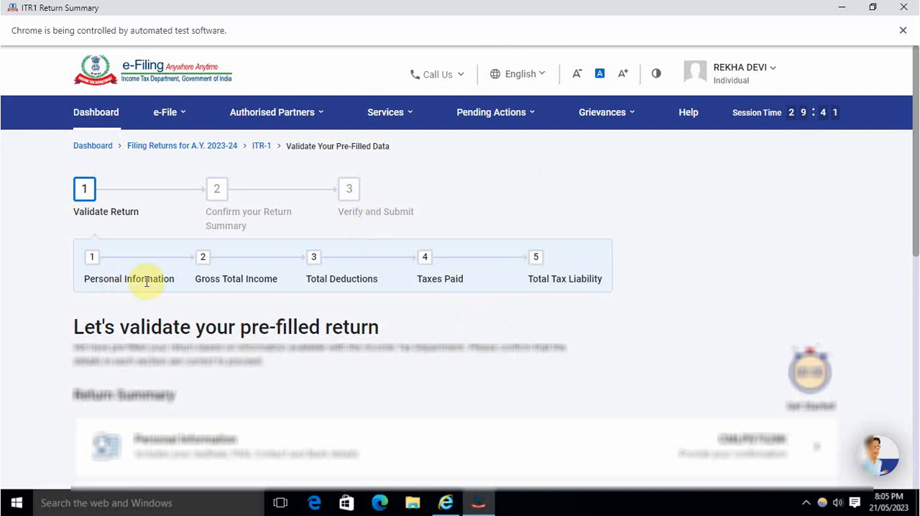
{"action": "scroll", "coordinate": [148, 288], "scroll_direction": "down", "scroll_amount": 5}
{"action": "scroll", "coordinate": [151, 291], "scroll_direction": "up", "scroll_amount": 3}
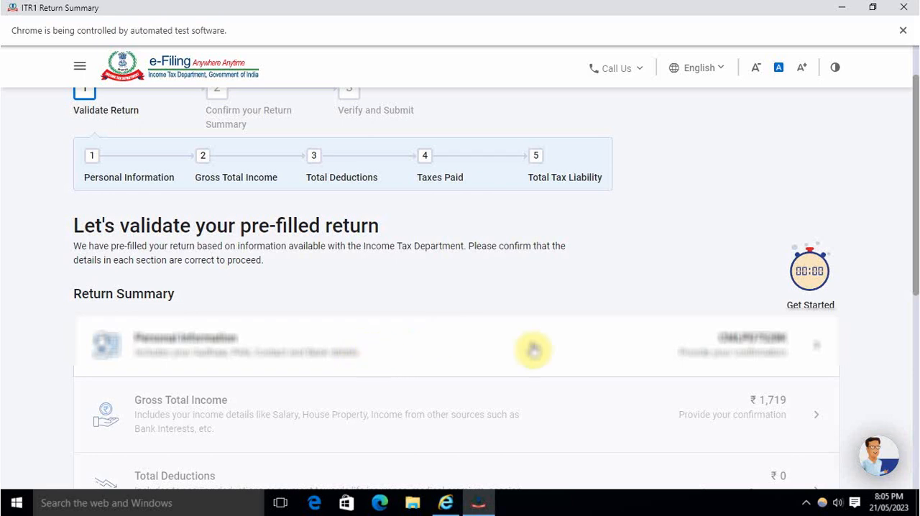
{"action": "left_click", "coordinate": [670, 348]}
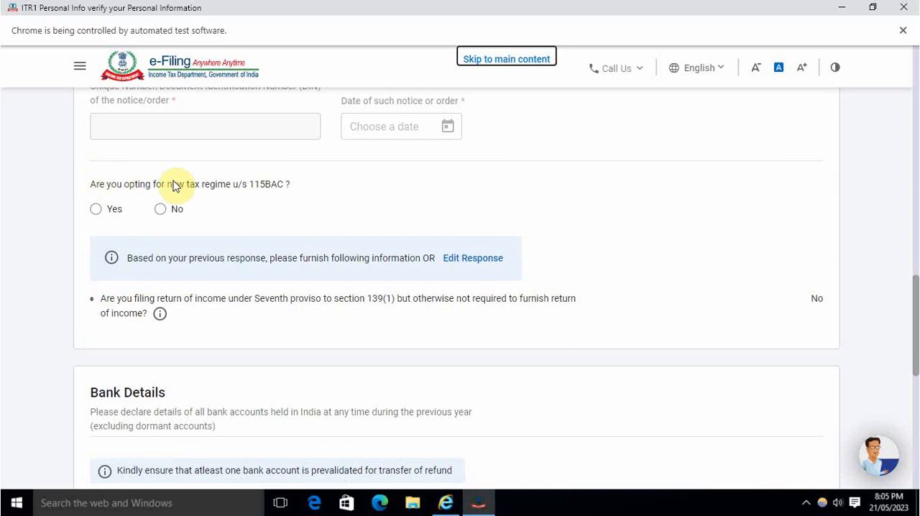
{"action": "left_click", "coordinate": [160, 209]}
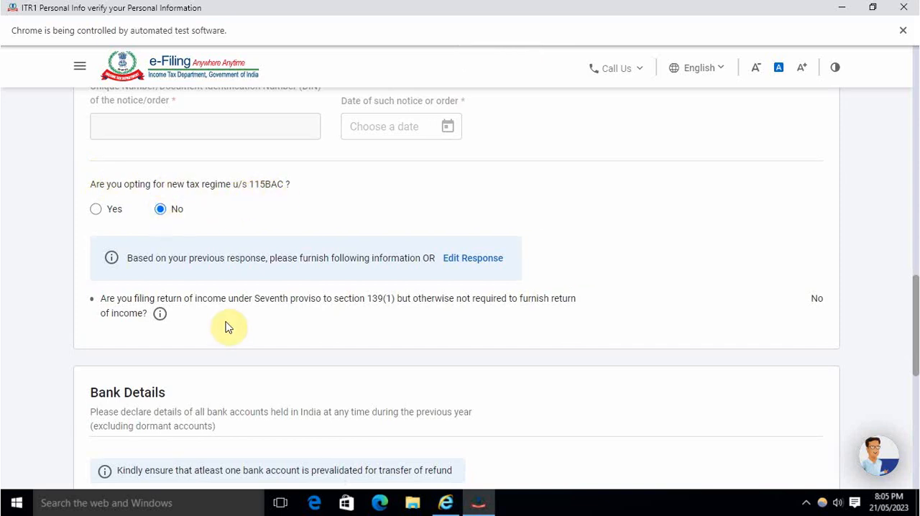
Step: Review the filing answers and the bank account selected for refund, and try to confirm the personal information
{"action": "scroll", "coordinate": [225, 328], "scroll_direction": "down", "scroll_amount": 5}
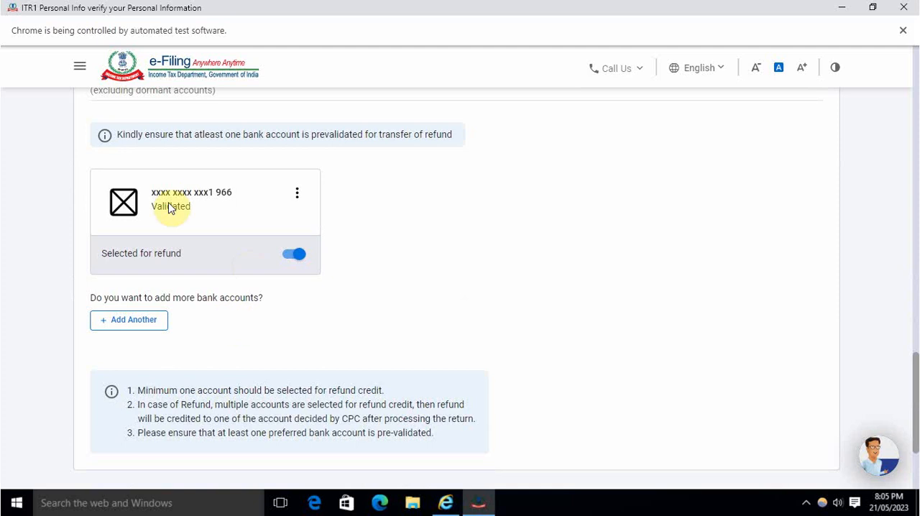
{"action": "scroll", "coordinate": [204, 328], "scroll_direction": "down", "scroll_amount": 2}
{"action": "scroll", "coordinate": [205, 328], "scroll_direction": "up", "scroll_amount": 4}
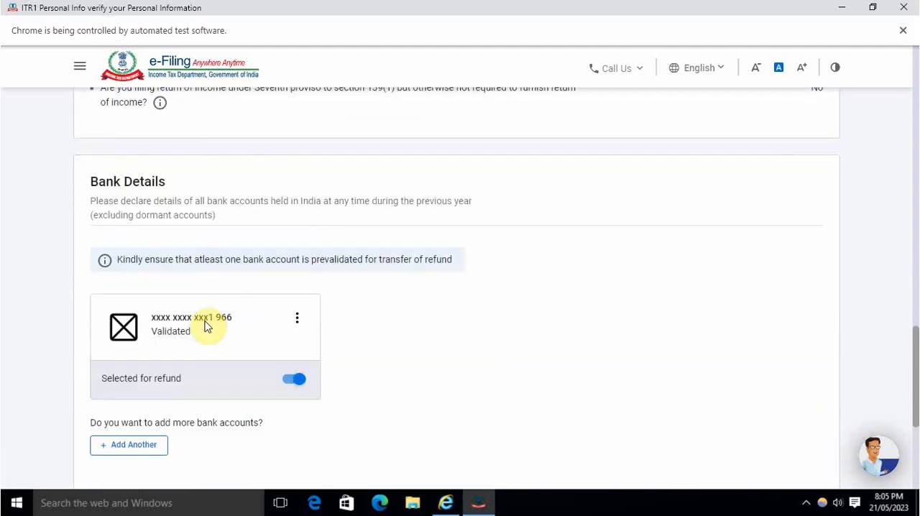
{"action": "scroll", "coordinate": [206, 327], "scroll_direction": "up", "scroll_amount": 2}
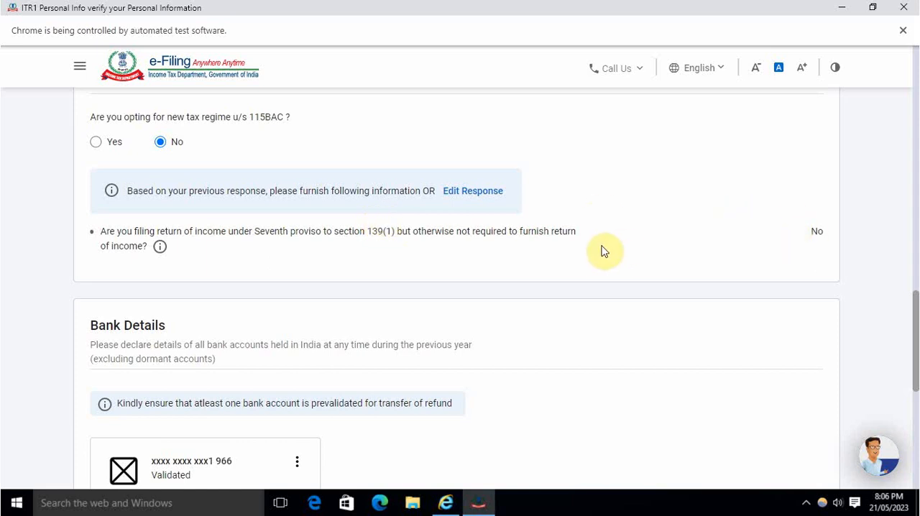
{"action": "scroll", "coordinate": [460, 276], "scroll_direction": "up", "scroll_amount": 3}
{"action": "scroll", "coordinate": [459, 284], "scroll_direction": "down", "scroll_amount": 3}
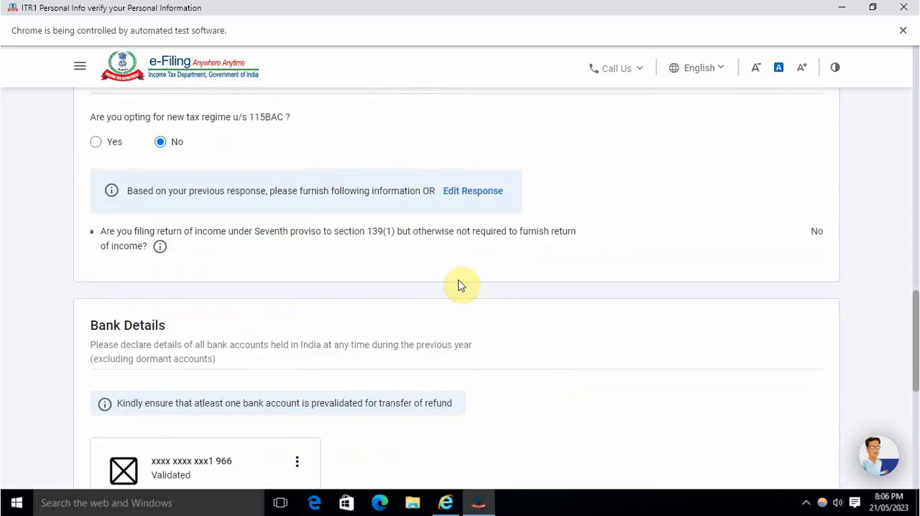
{"action": "scroll", "coordinate": [461, 281], "scroll_direction": "down", "scroll_amount": 6}
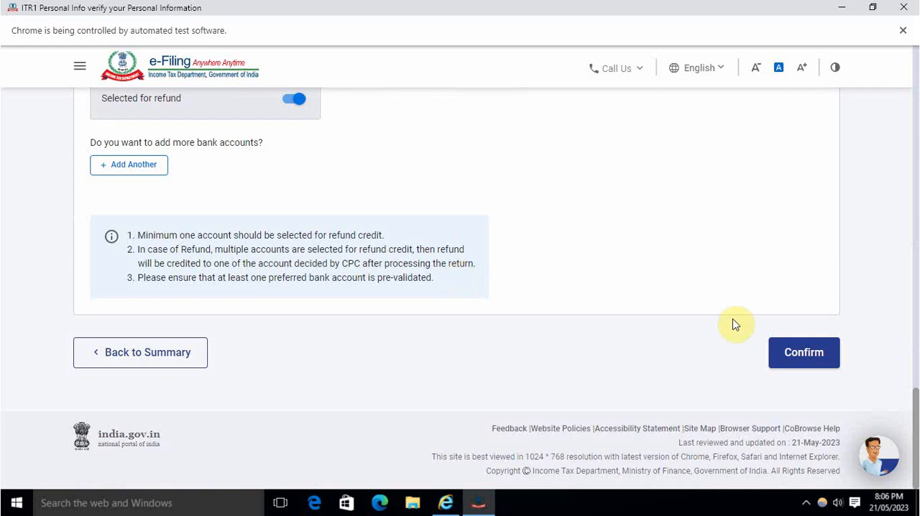
{"action": "left_click", "coordinate": [804, 353]}
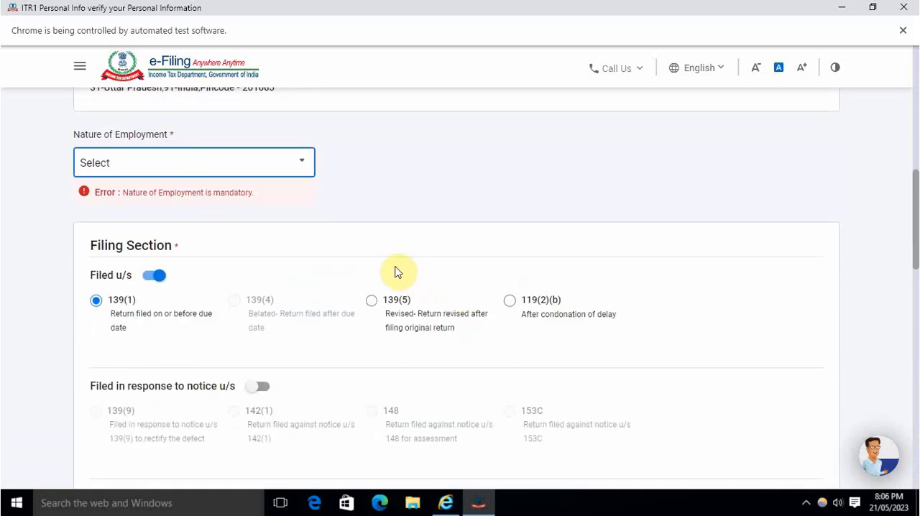
Step: Set the nature of employment to Others and confirm the Personal Information section
{"action": "left_click", "coordinate": [233, 171]}
{"action": "scroll", "coordinate": [203, 269], "scroll_direction": "down", "scroll_amount": 3}
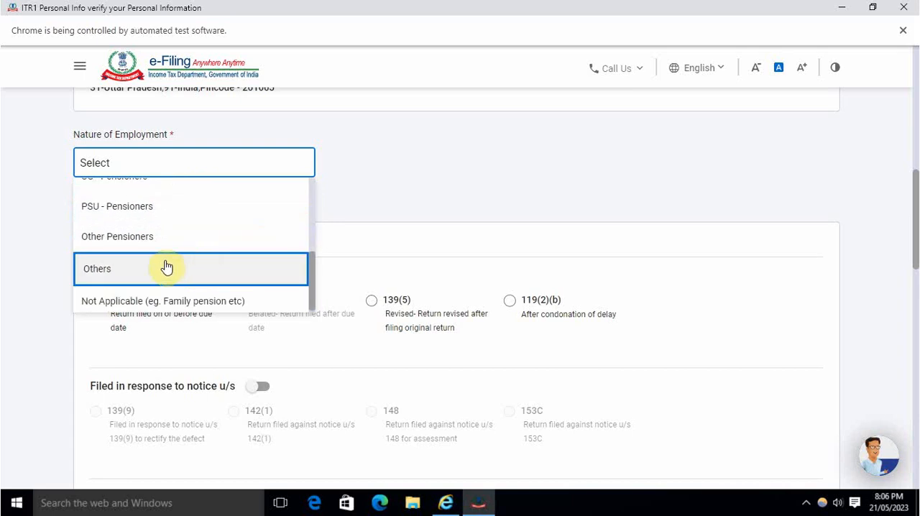
{"action": "left_click", "coordinate": [166, 268]}
{"action": "scroll", "coordinate": [342, 259], "scroll_direction": "down", "scroll_amount": 4}
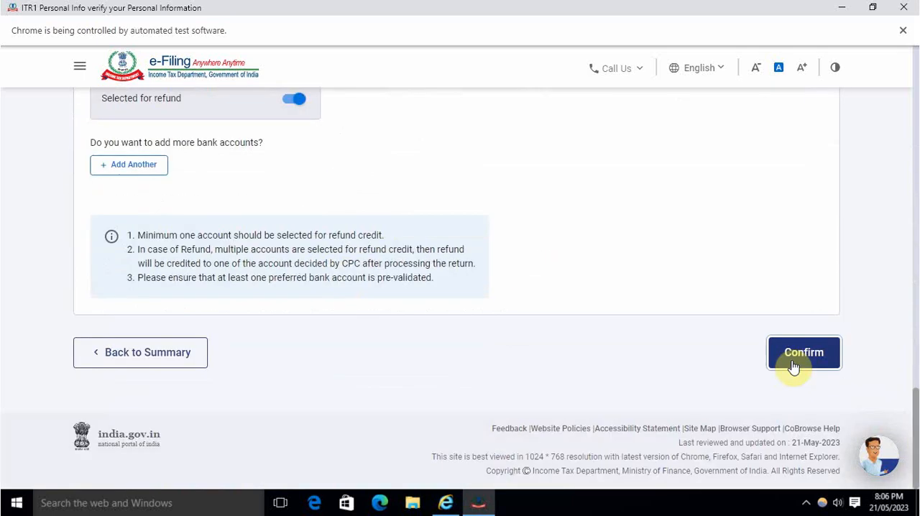
{"action": "left_click", "coordinate": [795, 361]}
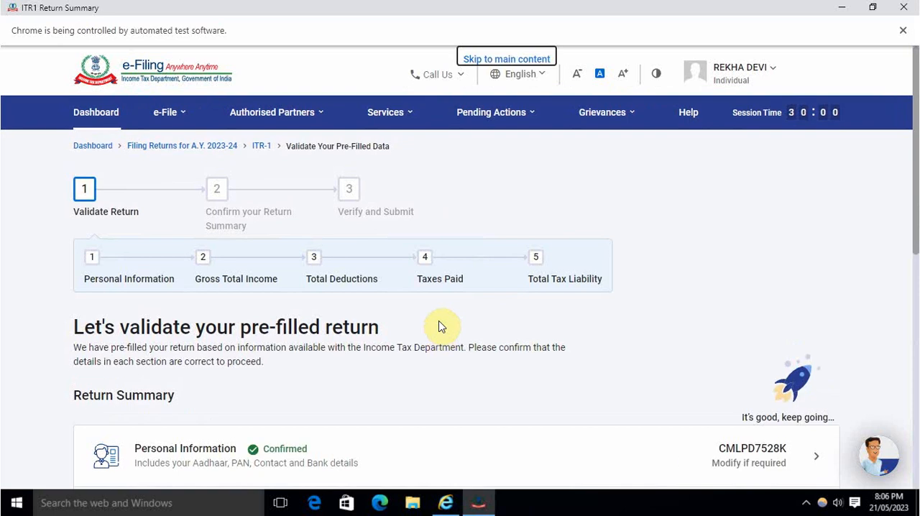
Step: Open the Gross Total Income section from the return summary and go to its salary exemption questions
{"action": "scroll", "coordinate": [441, 327], "scroll_direction": "down", "scroll_amount": 4}
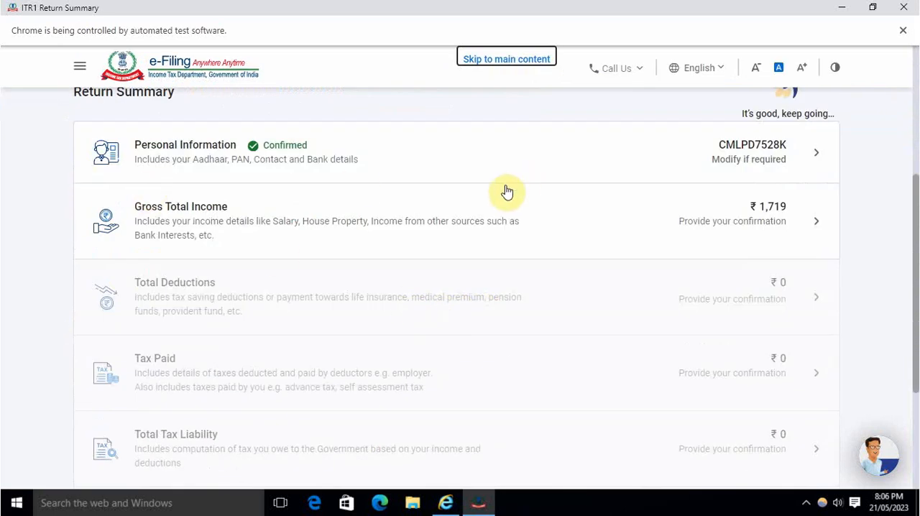
{"action": "left_click", "coordinate": [262, 243]}
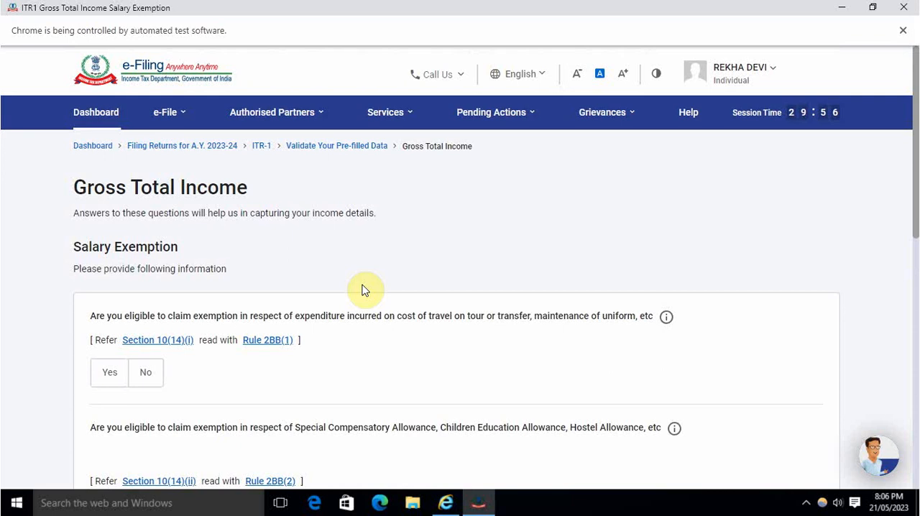
{"action": "scroll", "coordinate": [363, 289], "scroll_direction": "down", "scroll_amount": 2}
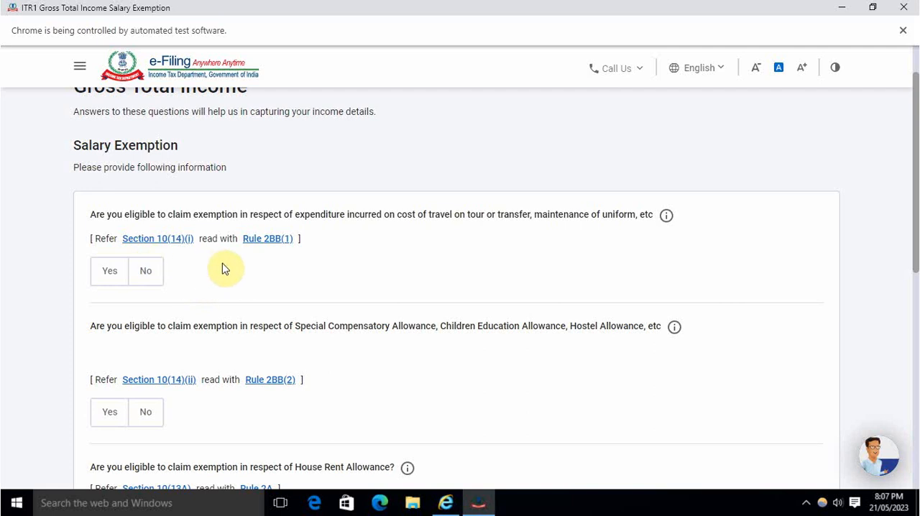
Step: Answer No to all five salary exemption questions and continue to the income source details
{"action": "left_click", "coordinate": [146, 281]}
{"action": "scroll", "coordinate": [208, 303], "scroll_direction": "down", "scroll_amount": 3}
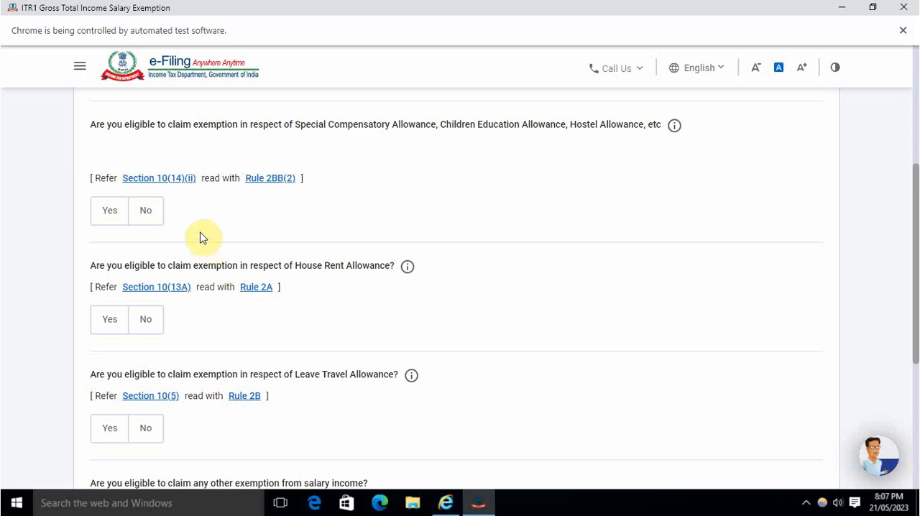
{"action": "left_click", "coordinate": [155, 220]}
{"action": "scroll", "coordinate": [165, 309], "scroll_direction": "down", "scroll_amount": 1}
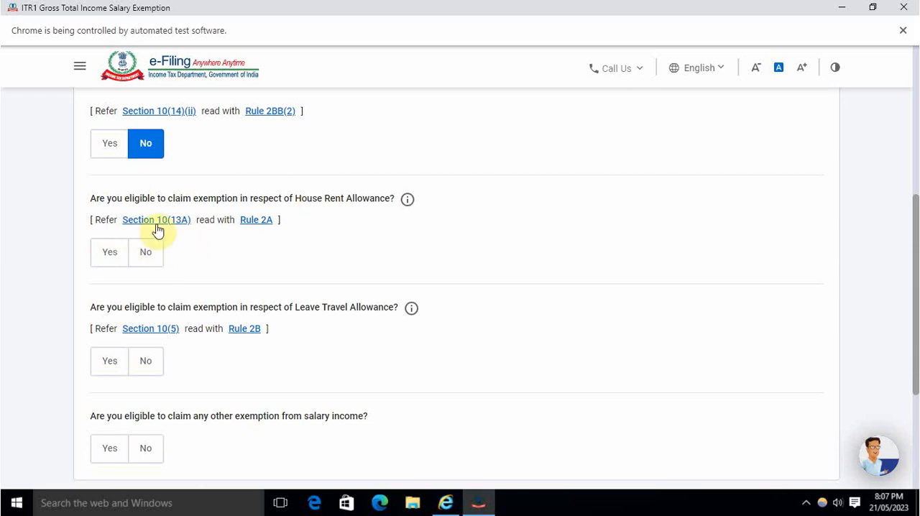
{"action": "left_click", "coordinate": [146, 253]}
{"action": "scroll", "coordinate": [187, 357], "scroll_direction": "down", "scroll_amount": 1}
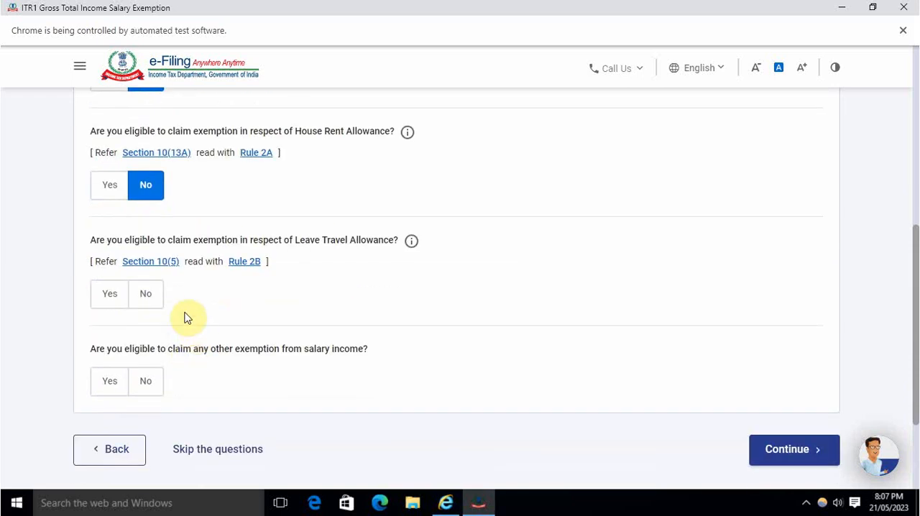
{"action": "left_click", "coordinate": [145, 299]}
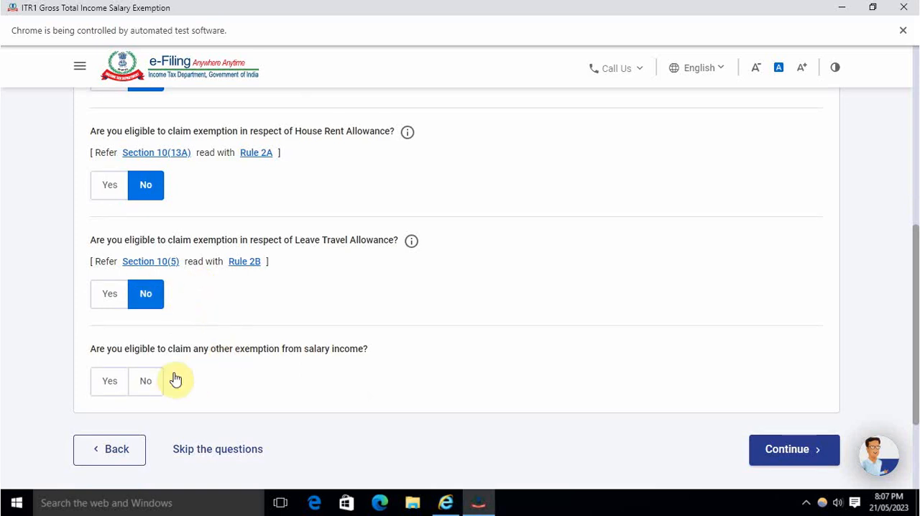
{"action": "left_click", "coordinate": [148, 385]}
{"action": "scroll", "coordinate": [609, 368], "scroll_direction": "down", "scroll_amount": 3}
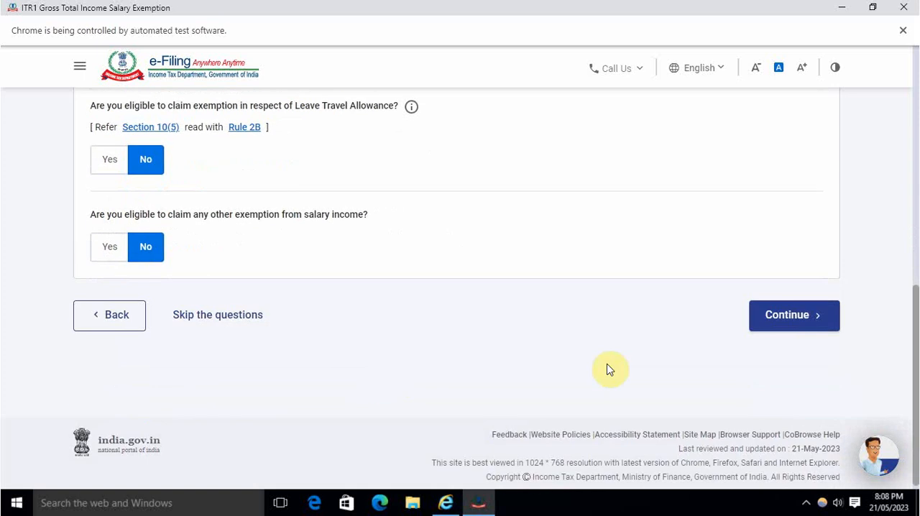
{"action": "left_click", "coordinate": [794, 318]}
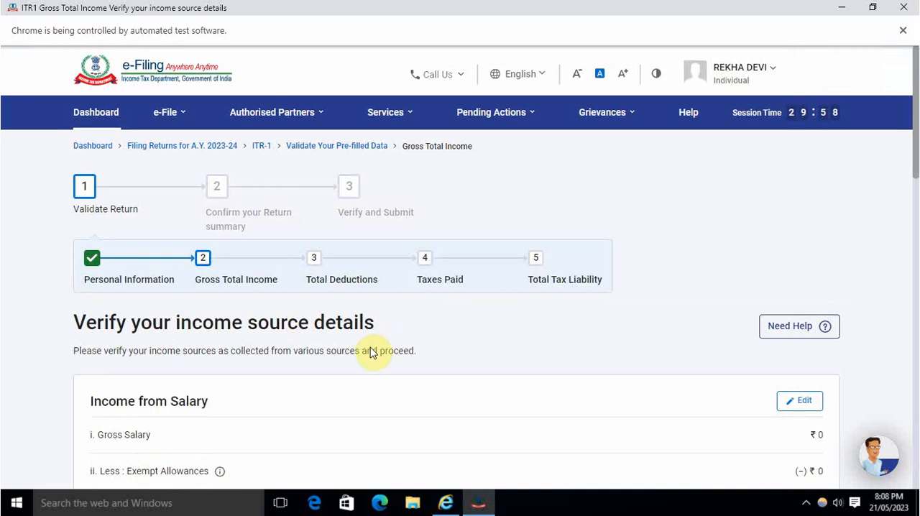
Step: Open Income from Salary for editing and set the salary as per section 17(1) to 2,40,000
{"action": "scroll", "coordinate": [379, 361], "scroll_direction": "down", "scroll_amount": 2}
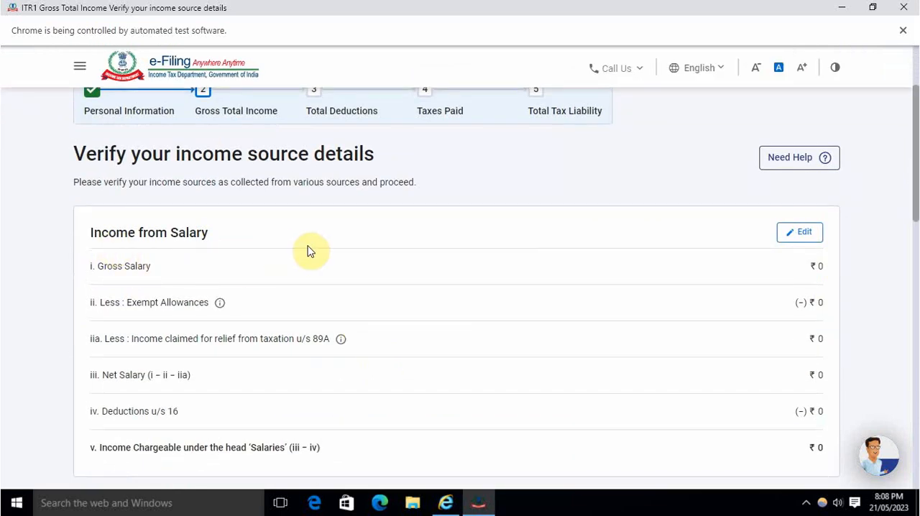
{"action": "left_click", "coordinate": [807, 240]}
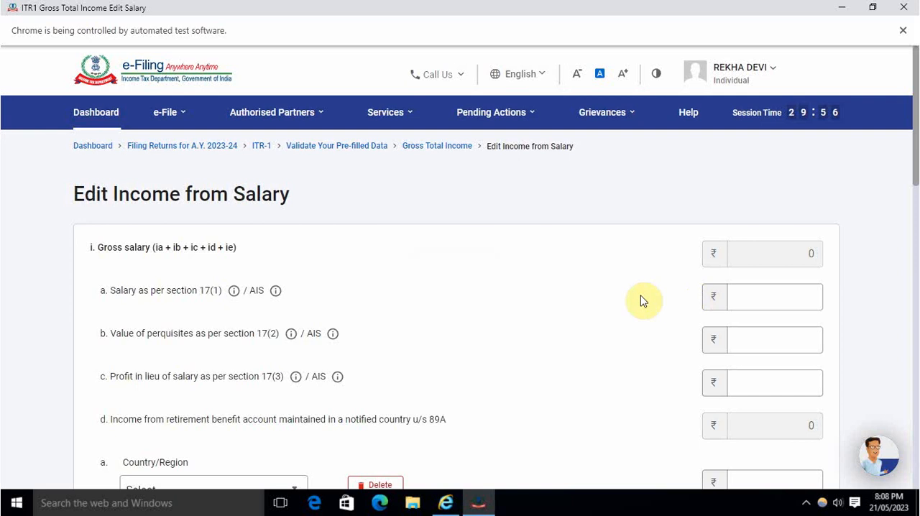
{"action": "left_click", "coordinate": [727, 298]}
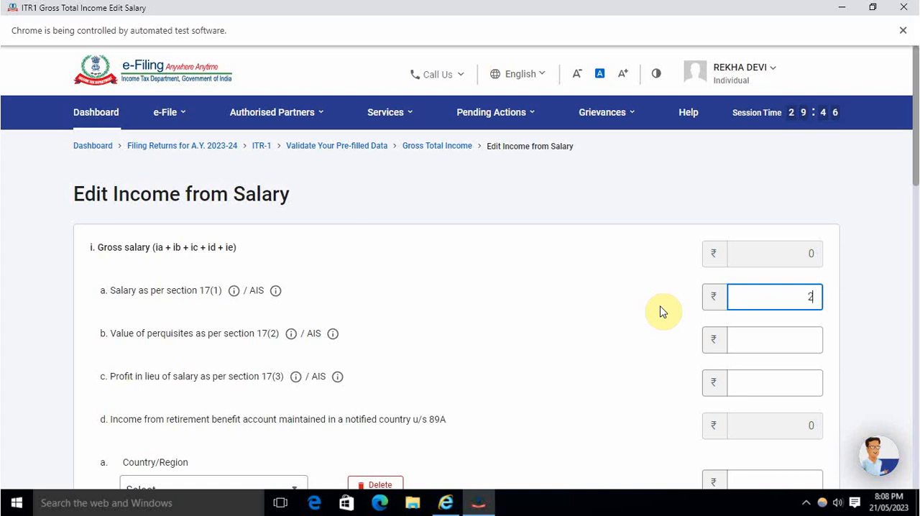
{"action": "type", "text": "0000"}
{"action": "left_click", "coordinate": [636, 324]}
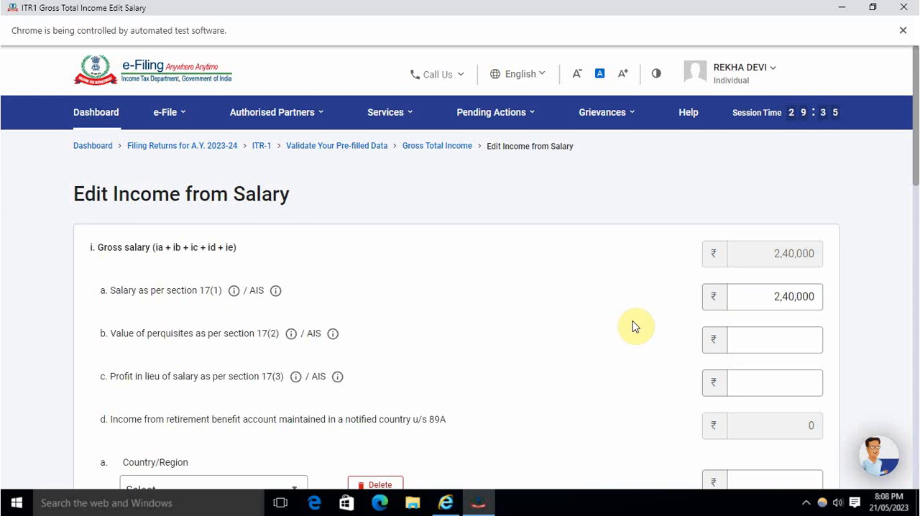
Step: Look through the natures of exempt allowance and select Any Other for the first Exempt Allowances entry
{"action": "scroll", "coordinate": [634, 325], "scroll_direction": "down", "scroll_amount": 3}
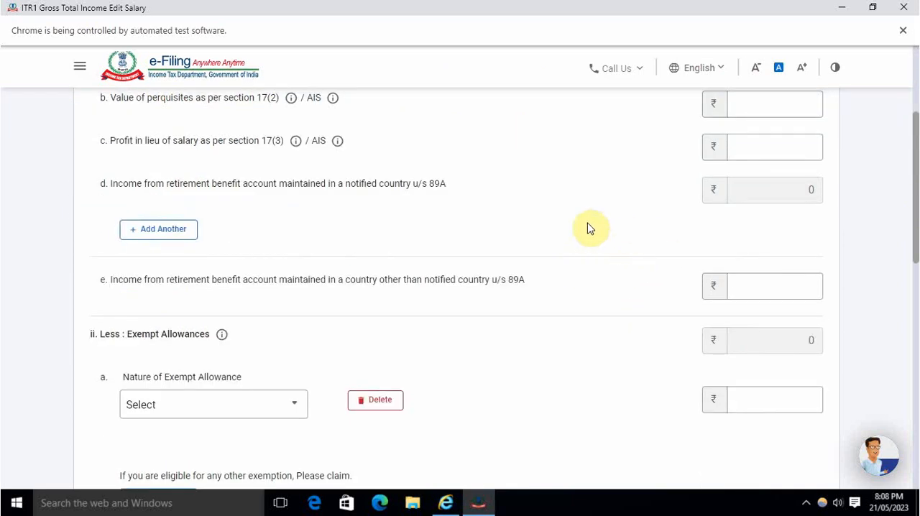
{"action": "scroll", "coordinate": [597, 245], "scroll_direction": "down", "scroll_amount": 1}
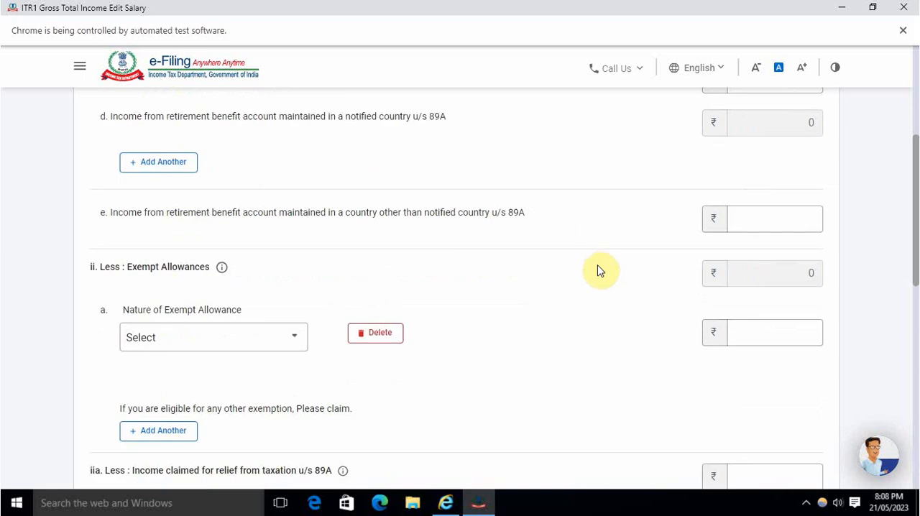
{"action": "scroll", "coordinate": [587, 268], "scroll_direction": "down", "scroll_amount": 1}
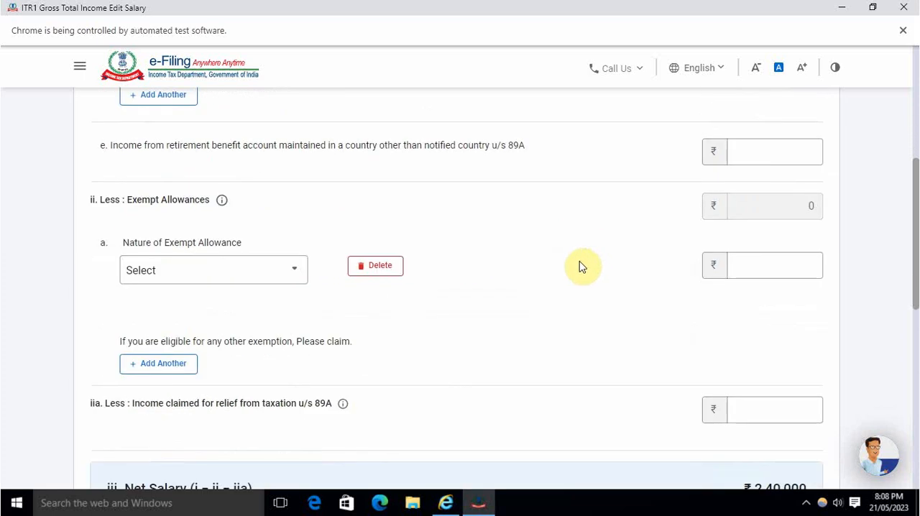
{"action": "left_click", "coordinate": [204, 273]}
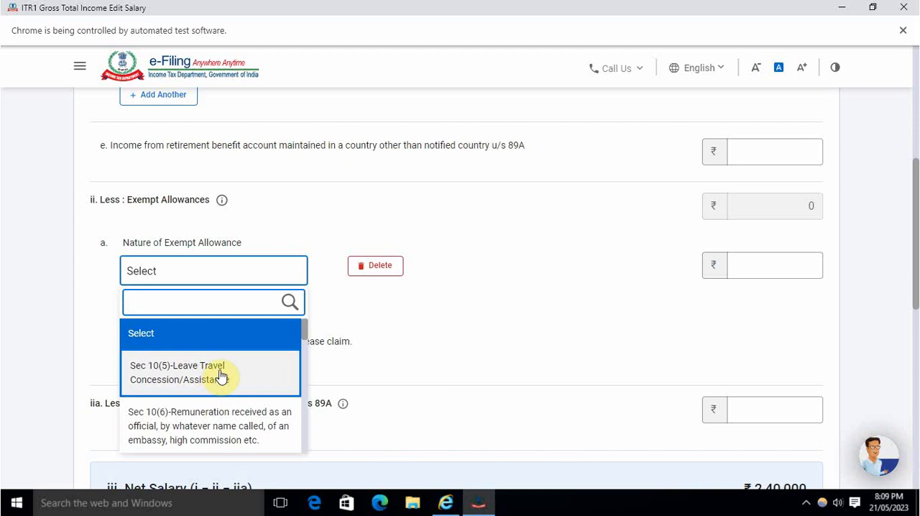
{"action": "scroll", "coordinate": [222, 371], "scroll_direction": "down", "scroll_amount": 1}
{"action": "scroll", "coordinate": [224, 360], "scroll_direction": "up", "scroll_amount": 1}
{"action": "scroll", "coordinate": [226, 376], "scroll_direction": "down", "scroll_amount": 3}
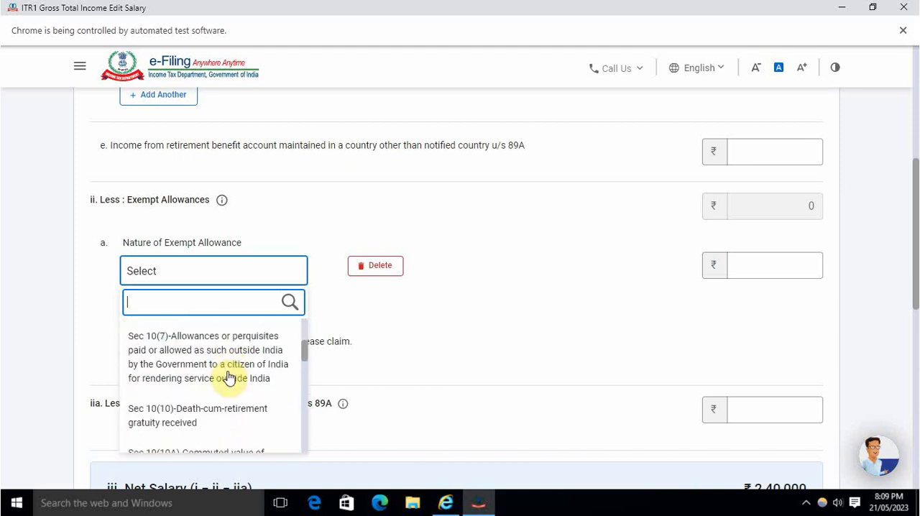
{"action": "scroll", "coordinate": [230, 376], "scroll_direction": "down", "scroll_amount": 3}
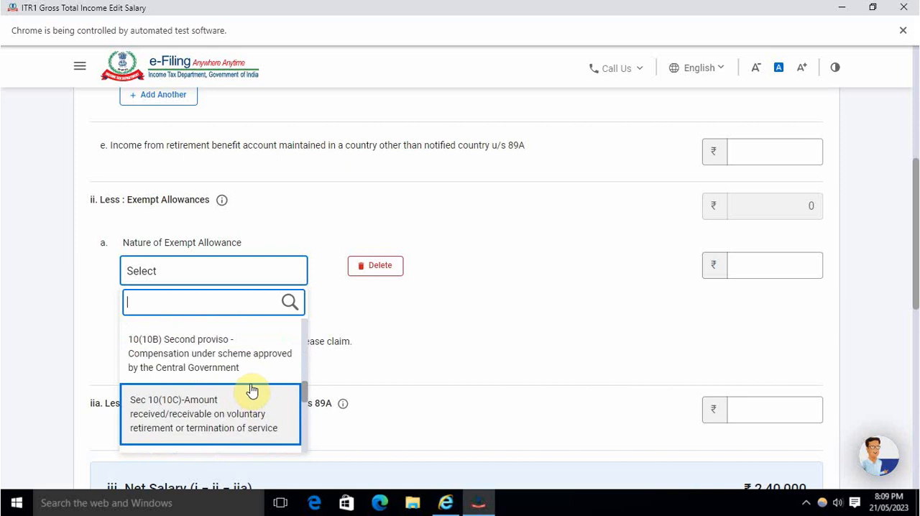
{"action": "scroll", "coordinate": [248, 392], "scroll_direction": "down", "scroll_amount": 4}
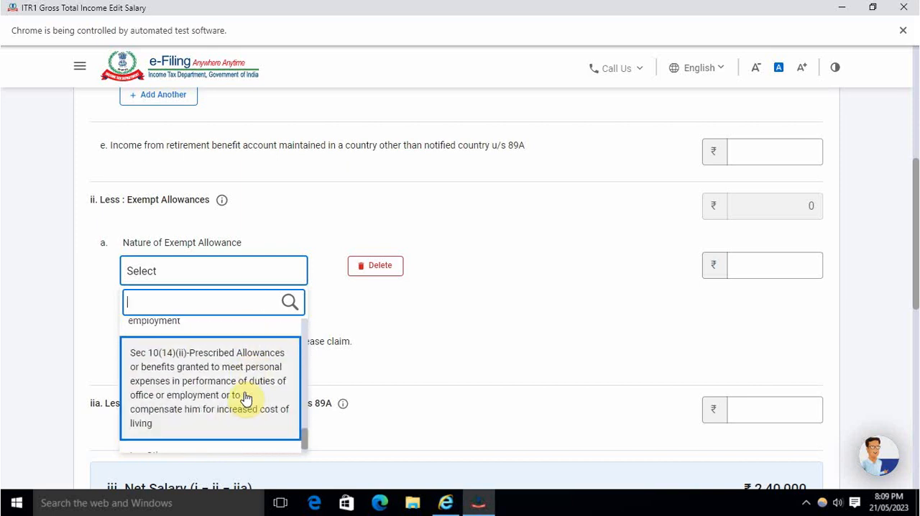
{"action": "left_click", "coordinate": [192, 439]}
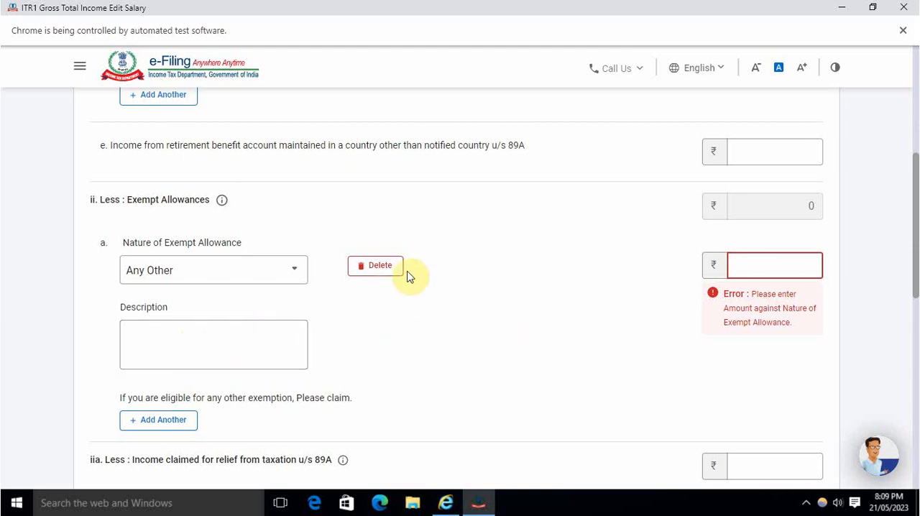
Step: Delete the exempt allowance entry and view the Form-16 hint for Exempt Allowances
{"action": "left_click", "coordinate": [379, 272]}
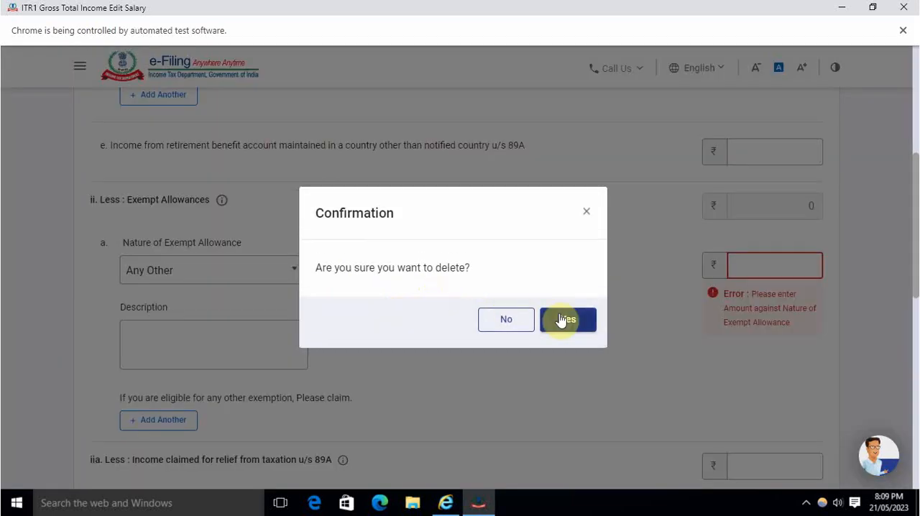
{"action": "left_click", "coordinate": [563, 319]}
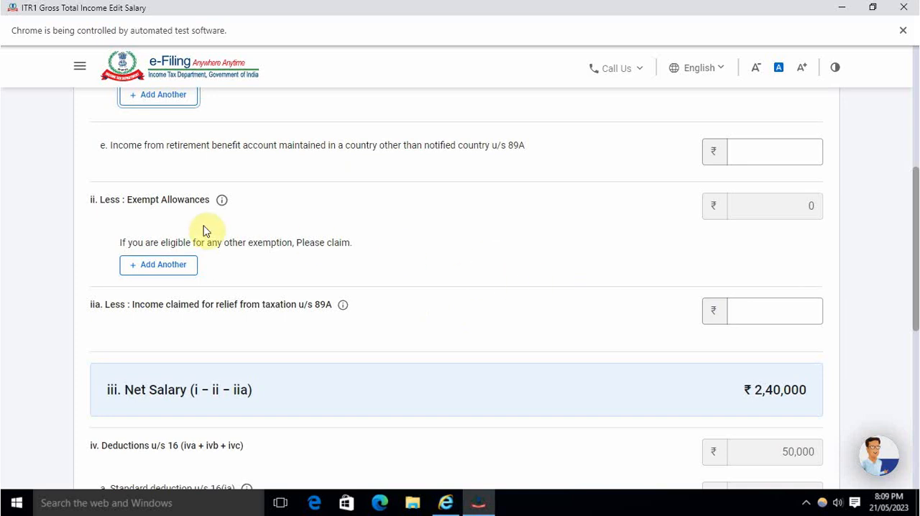
{"action": "left_click", "coordinate": [223, 209]}
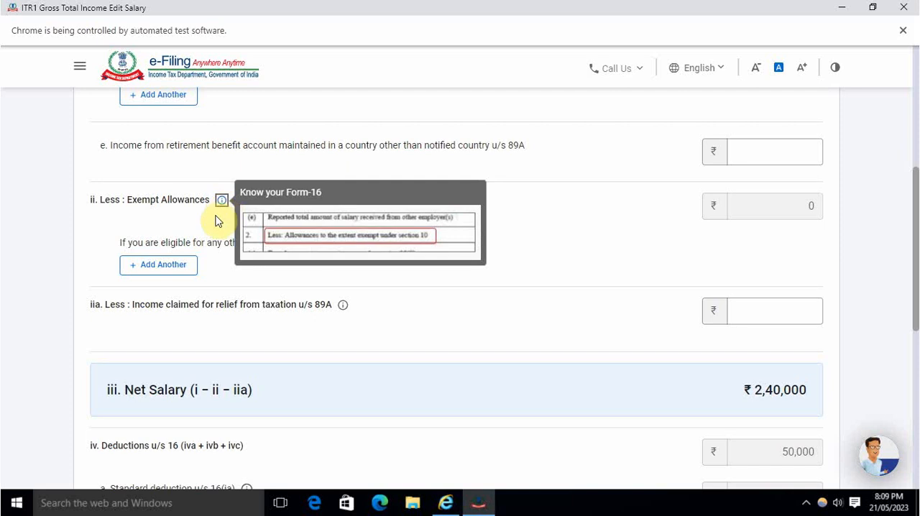
{"action": "left_click", "coordinate": [212, 222]}
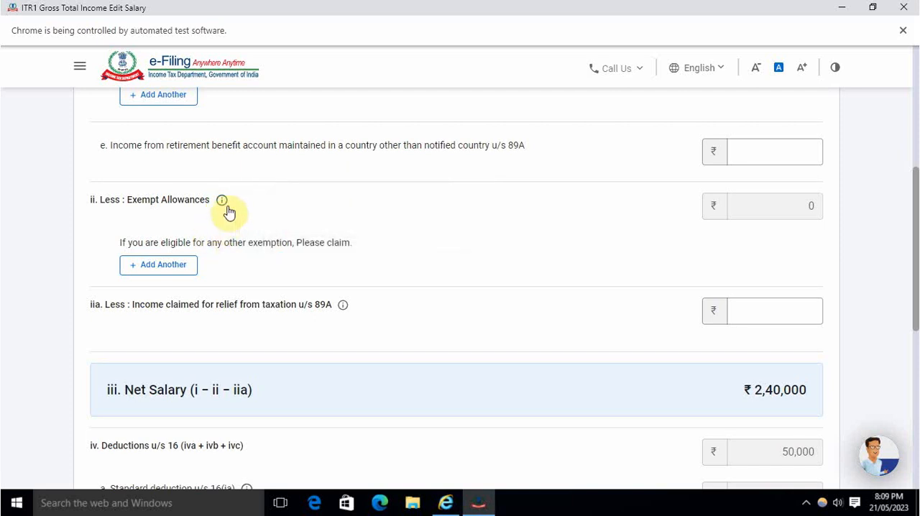
{"action": "left_click", "coordinate": [225, 205]}
Step: Check the net salary and the deductions u/s 16, and save the salary income details
{"action": "scroll", "coordinate": [542, 269], "scroll_direction": "down", "scroll_amount": 3}
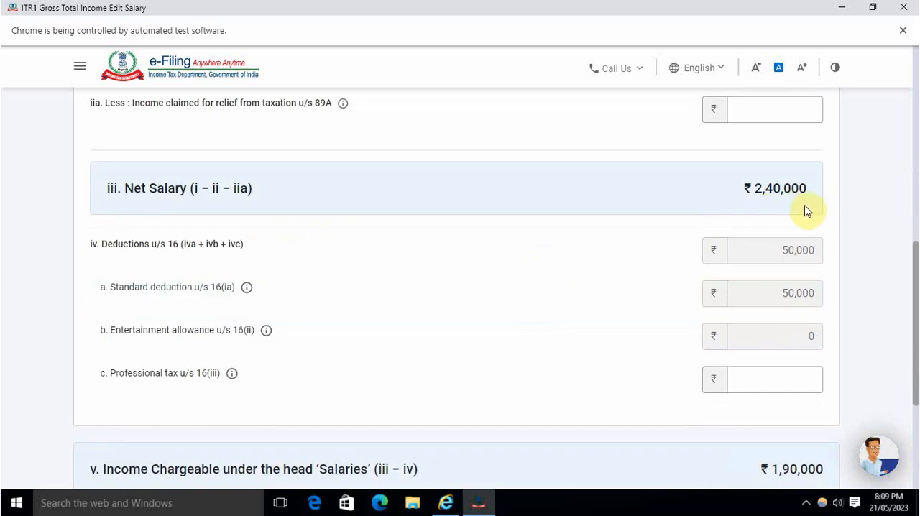
{"action": "scroll", "coordinate": [766, 313], "scroll_direction": "down", "scroll_amount": 3}
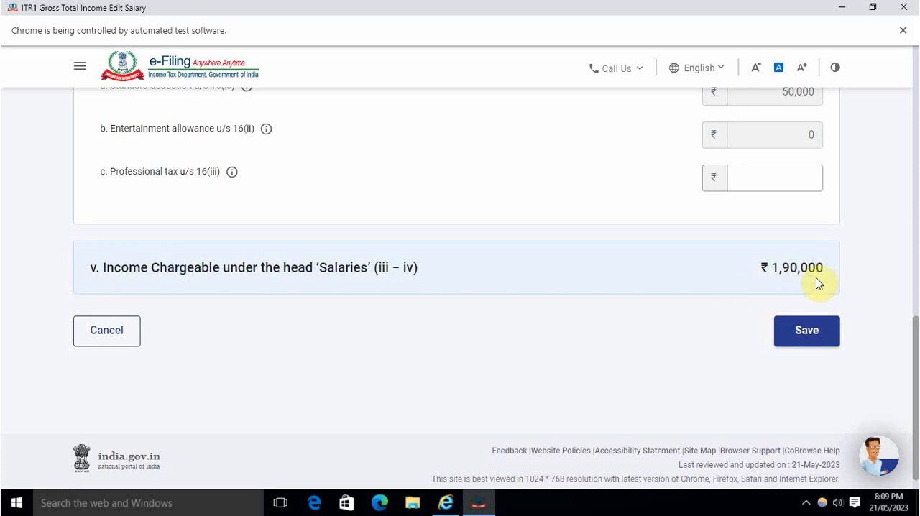
{"action": "left_click", "coordinate": [795, 334]}
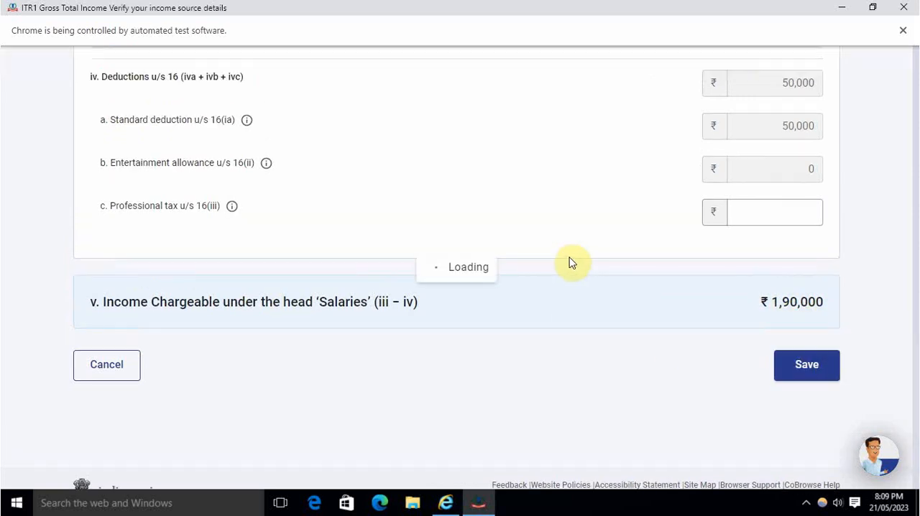
Step: Review the house property and other sources income, and open the questions for adding another income from other sources
{"action": "scroll", "coordinate": [453, 295], "scroll_direction": "down", "scroll_amount": 3}
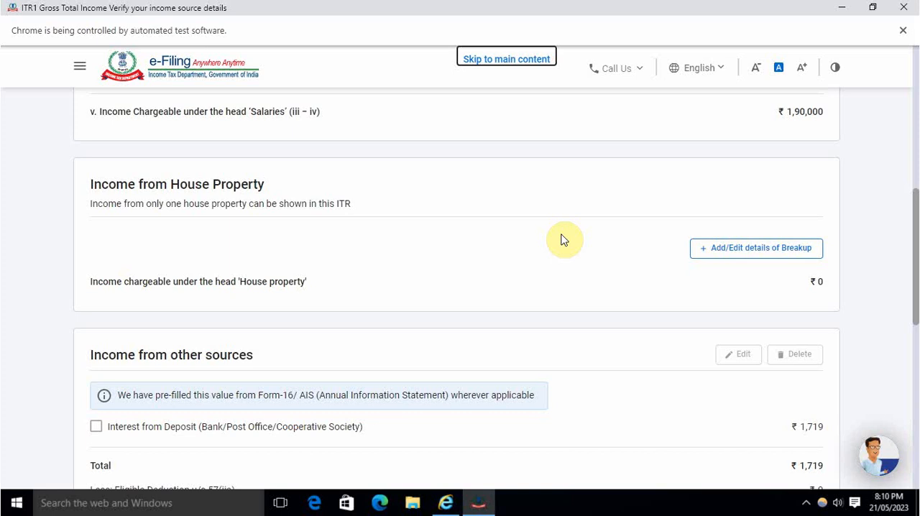
{"action": "scroll", "coordinate": [563, 239], "scroll_direction": "down", "scroll_amount": 3}
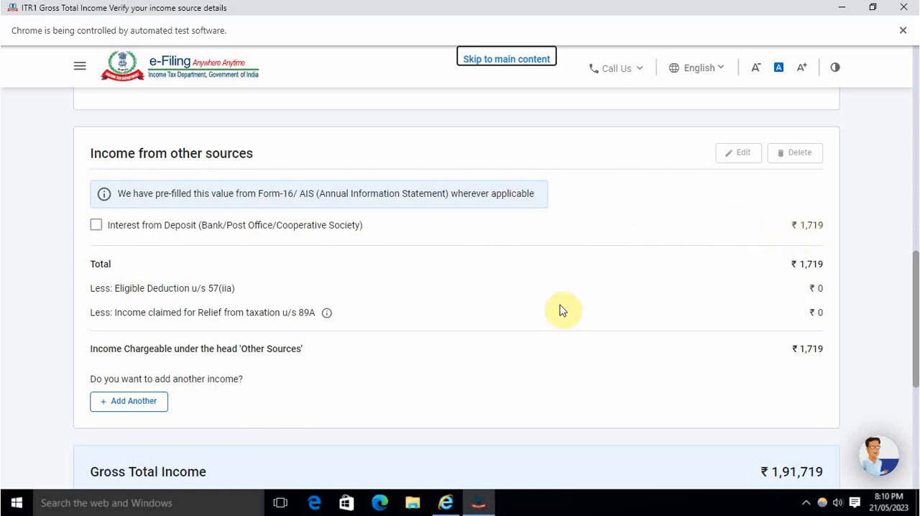
{"action": "scroll", "coordinate": [330, 371], "scroll_direction": "down", "scroll_amount": 1}
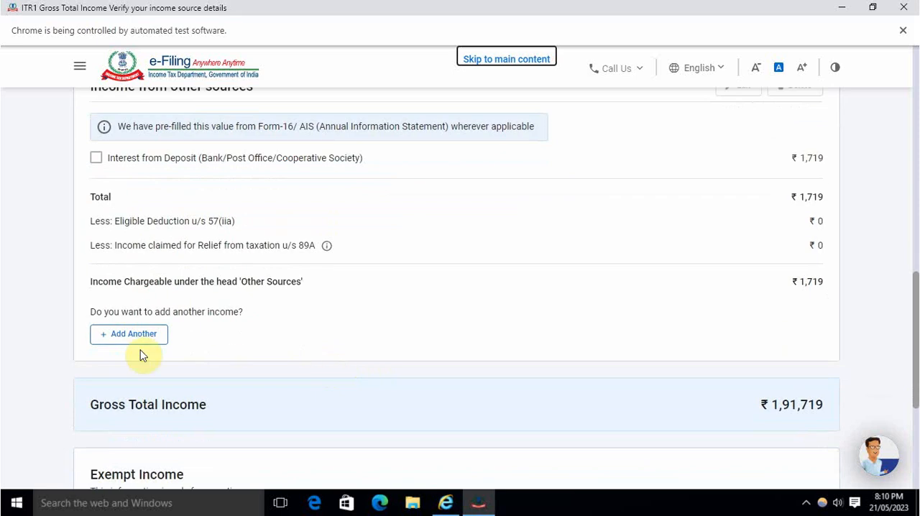
{"action": "left_click", "coordinate": [130, 340]}
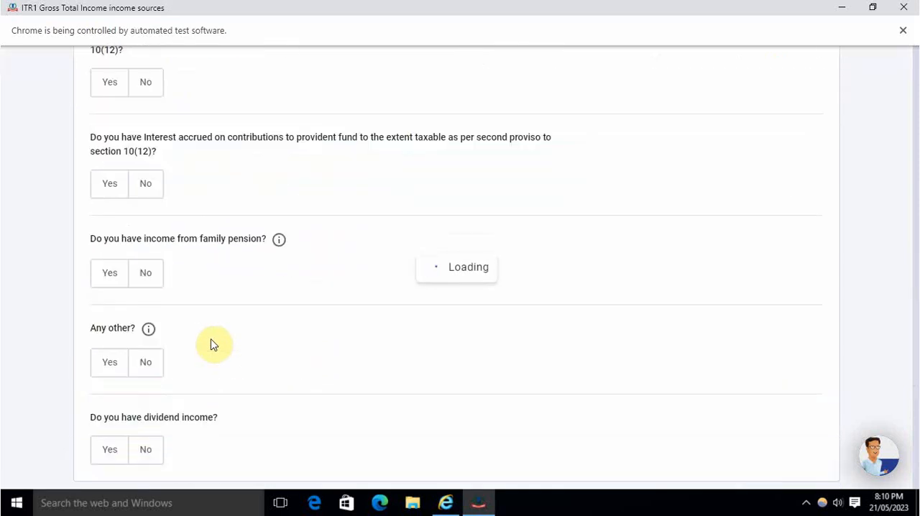
{"action": "scroll", "coordinate": [240, 310], "scroll_direction": "down", "scroll_amount": 3}
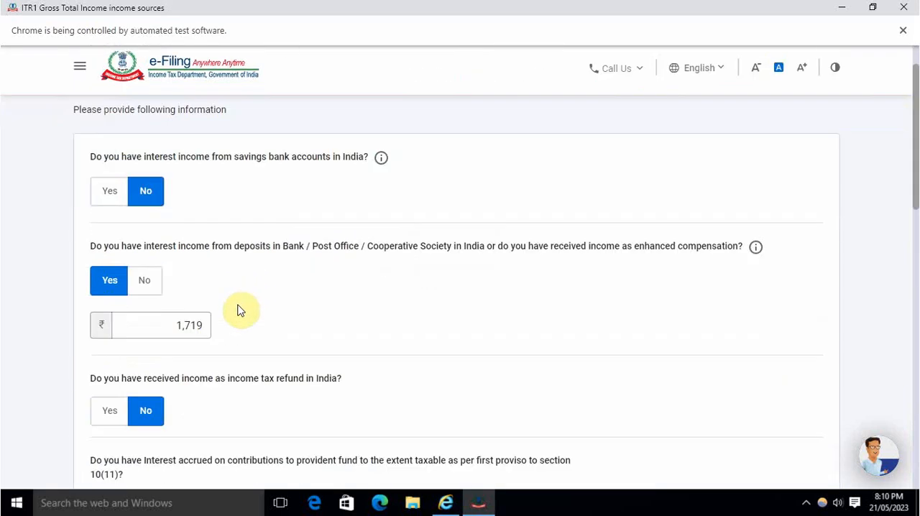
{"action": "scroll", "coordinate": [239, 310], "scroll_direction": "down", "scroll_amount": 10}
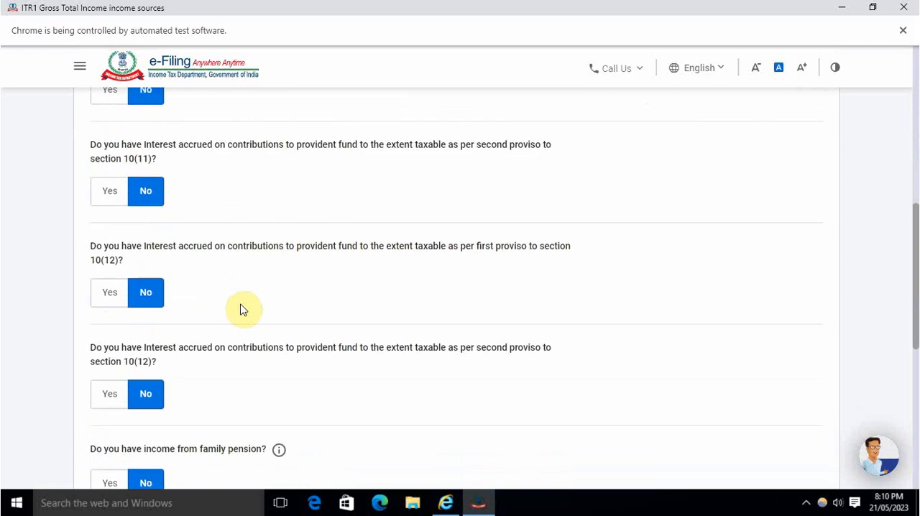
{"action": "scroll", "coordinate": [238, 287], "scroll_direction": "up", "scroll_amount": 1}
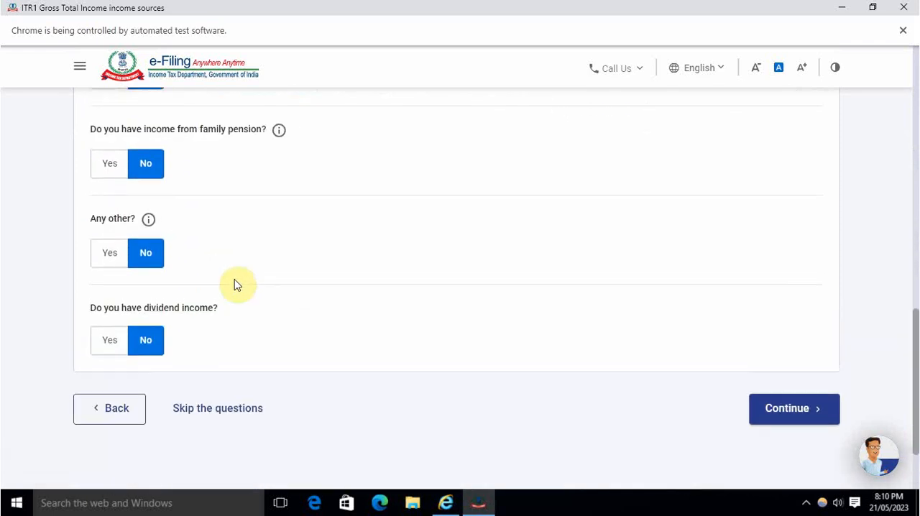
Step: Answer Yes to having any other income, enter an amount of 10,000 and describe it as other income
{"action": "left_click", "coordinate": [119, 253]}
{"action": "left_click", "coordinate": [148, 296]}
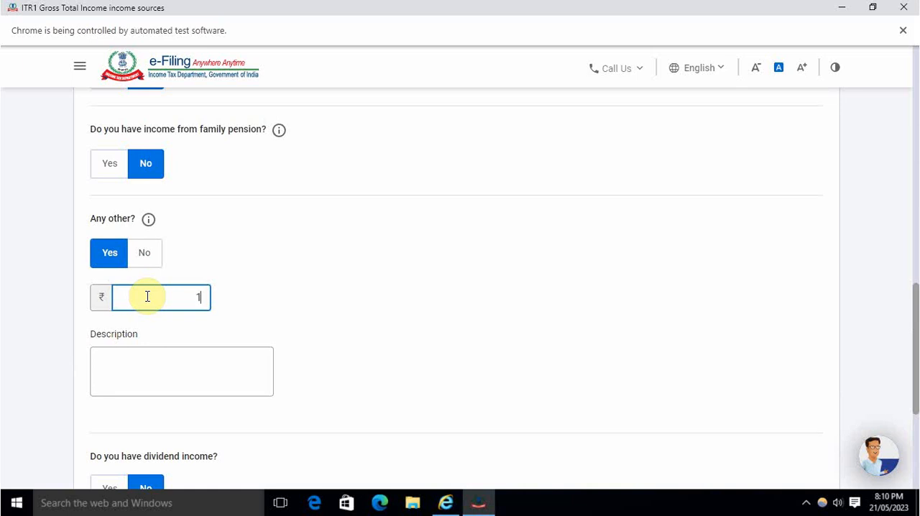
{"action": "type", "text": "10000"}
{"action": "left_click", "coordinate": [168, 375]}
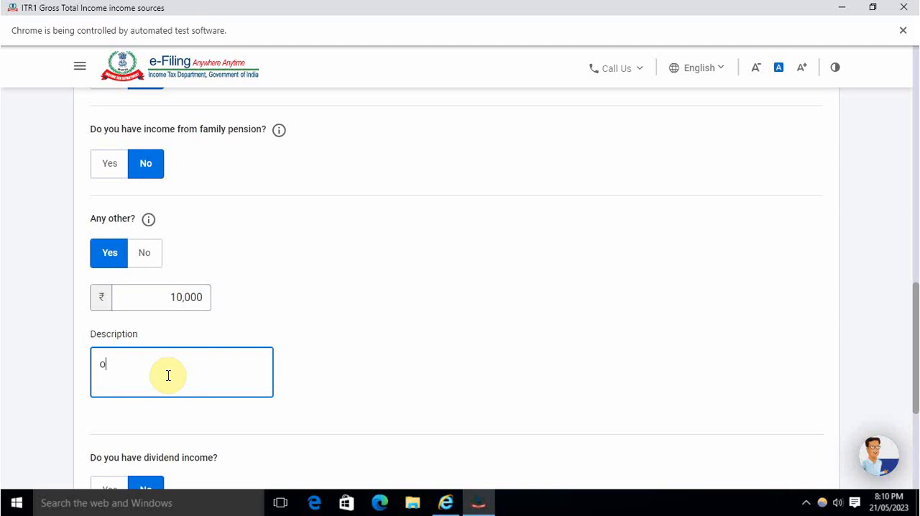
{"action": "type", "text": "other incme"}
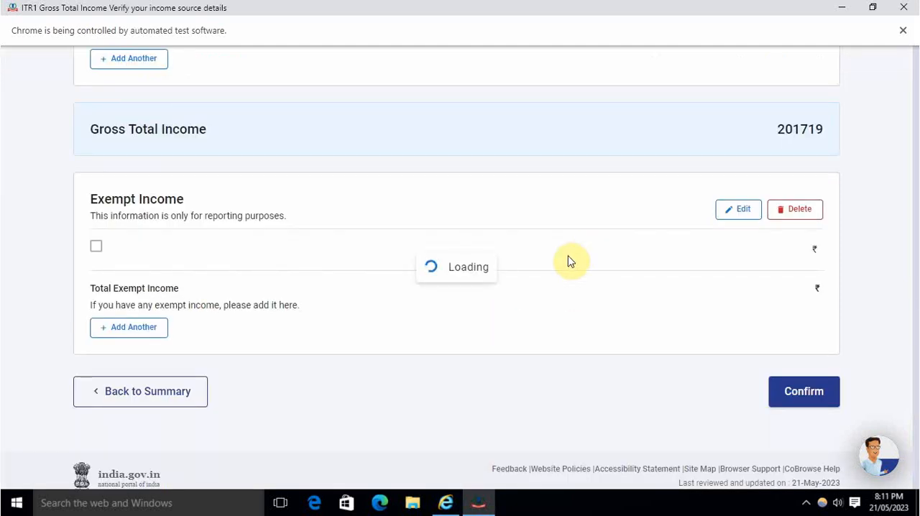
Step: Review the house property, other sources and exempt income details, and confirm the Gross Total Income section
{"action": "scroll", "coordinate": [568, 262], "scroll_direction": "down", "scroll_amount": 6}
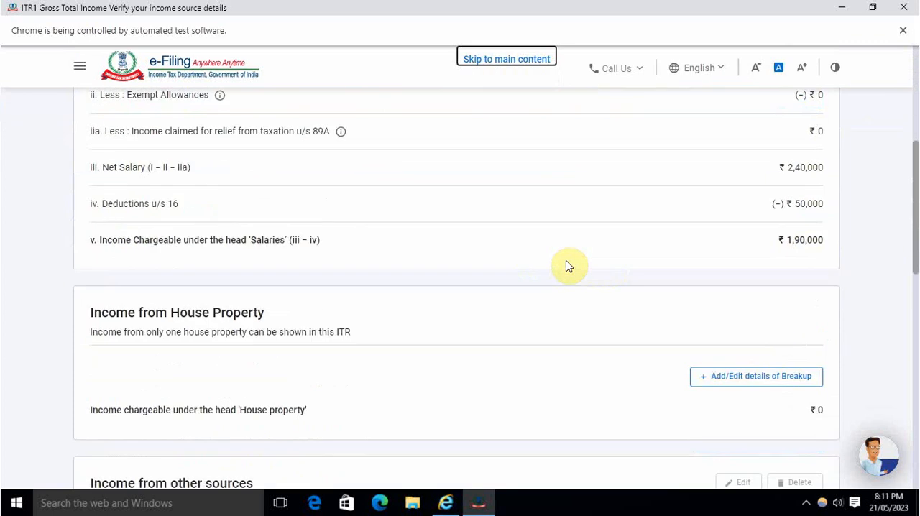
{"action": "scroll", "coordinate": [568, 266], "scroll_direction": "down", "scroll_amount": 1}
{"action": "scroll", "coordinate": [575, 266], "scroll_direction": "up", "scroll_amount": 2}
{"action": "scroll", "coordinate": [575, 266], "scroll_direction": "down", "scroll_amount": 6}
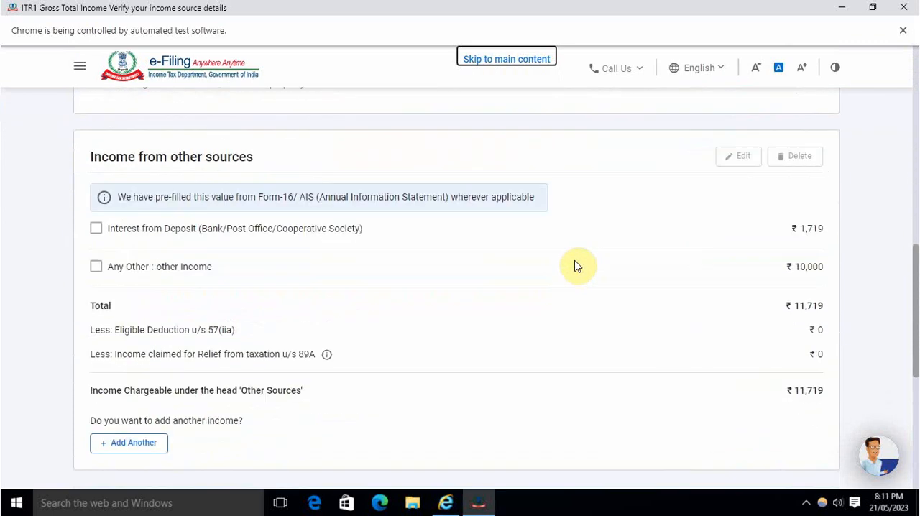
{"action": "scroll", "coordinate": [575, 266], "scroll_direction": "down", "scroll_amount": 3}
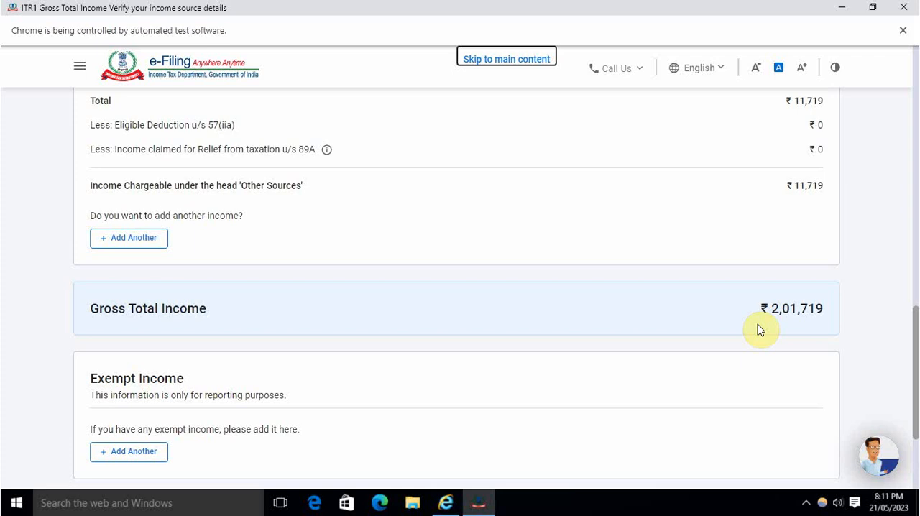
{"action": "scroll", "coordinate": [752, 324], "scroll_direction": "down", "scroll_amount": 3}
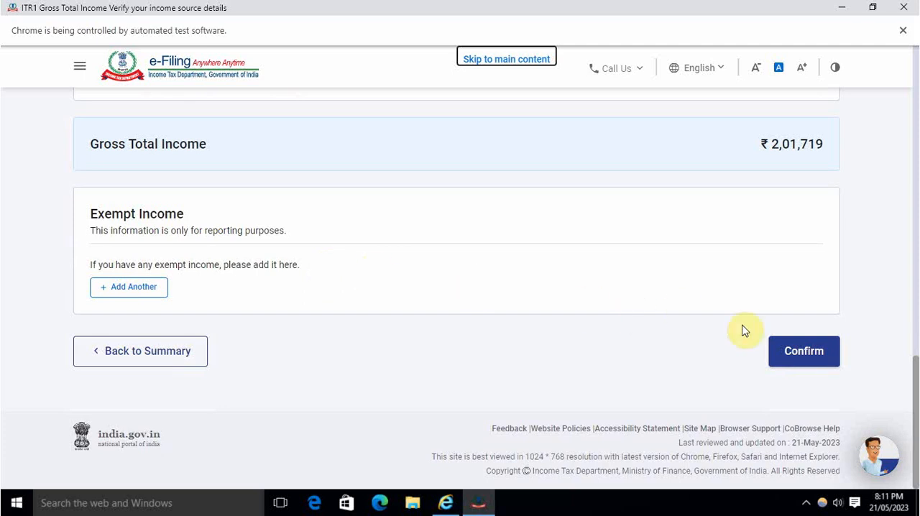
{"action": "left_click", "coordinate": [803, 359]}
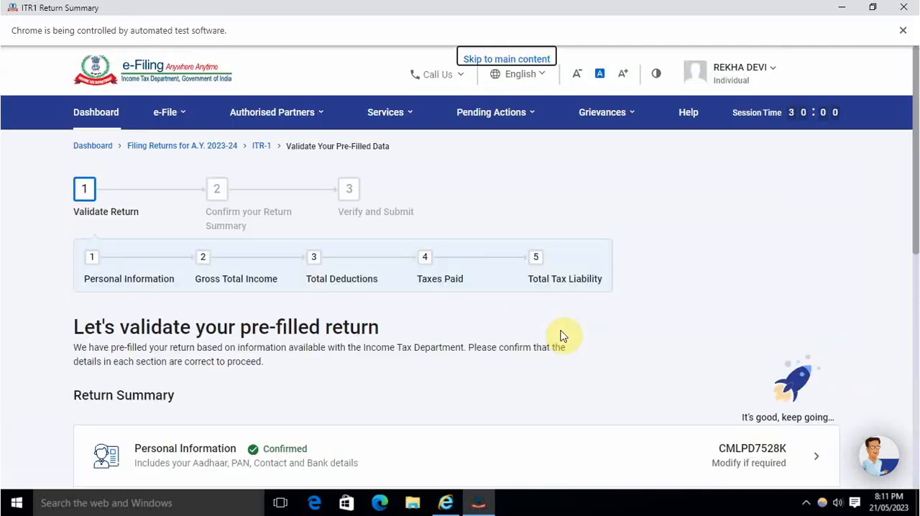
Step: Open Total Deductions and answer No to donations paid, scientific research or rural development donations, and section 80GG
{"action": "scroll", "coordinate": [503, 328], "scroll_direction": "down", "scroll_amount": 3}
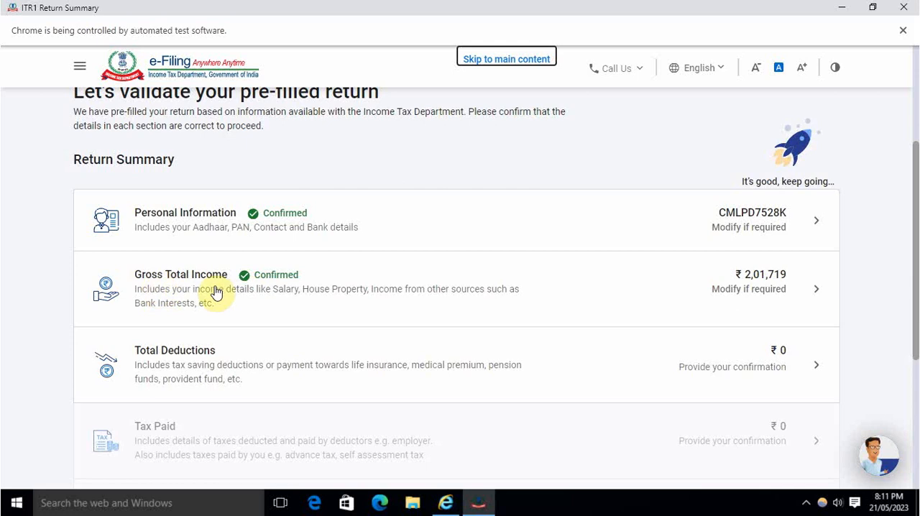
{"action": "left_click", "coordinate": [260, 358]}
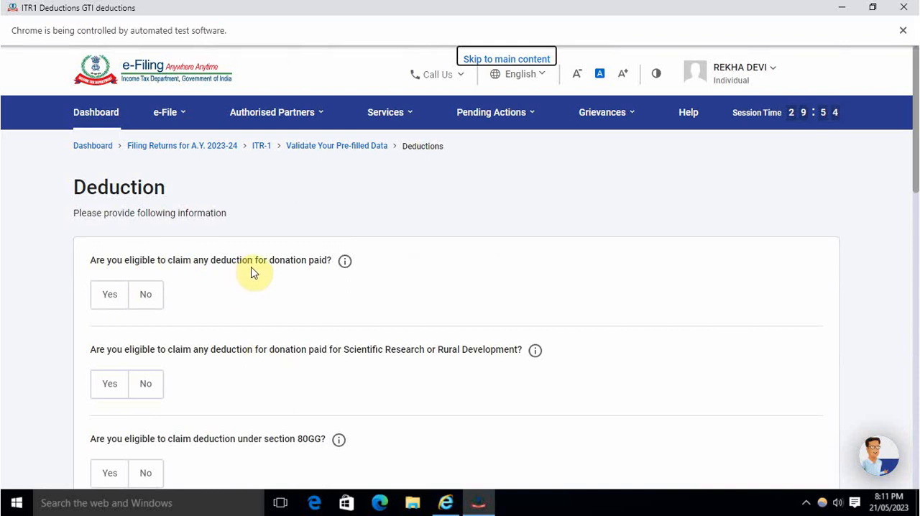
{"action": "left_click", "coordinate": [149, 300]}
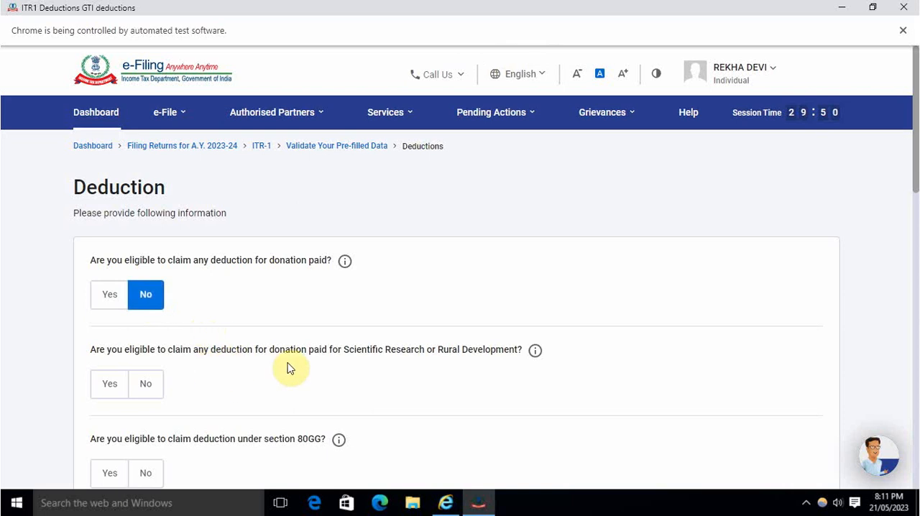
{"action": "left_click", "coordinate": [145, 387]}
{"action": "scroll", "coordinate": [249, 382], "scroll_direction": "down", "scroll_amount": 2}
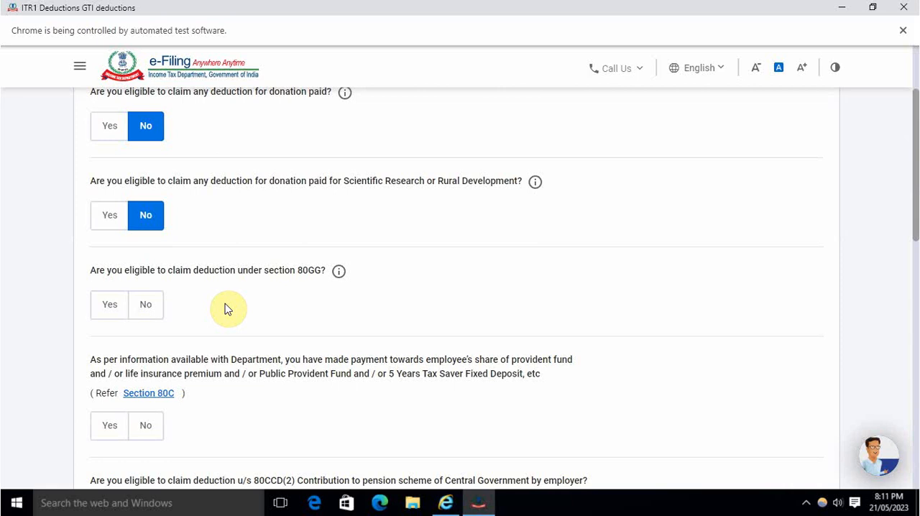
{"action": "left_click", "coordinate": [150, 309]}
Step: Answer Yes to the Section 80C payments question and enter 34,101 as the amount to be claimed
{"action": "scroll", "coordinate": [271, 371], "scroll_direction": "down", "scroll_amount": 2}
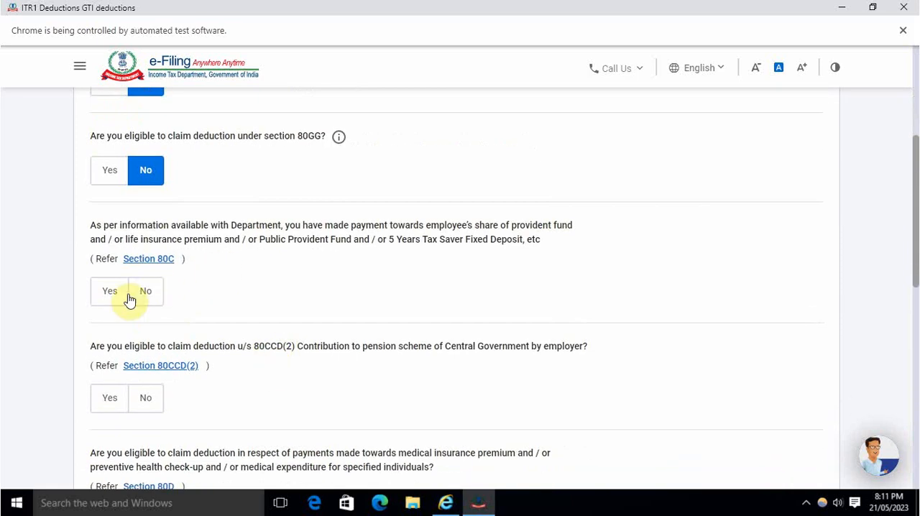
{"action": "left_click", "coordinate": [110, 291]}
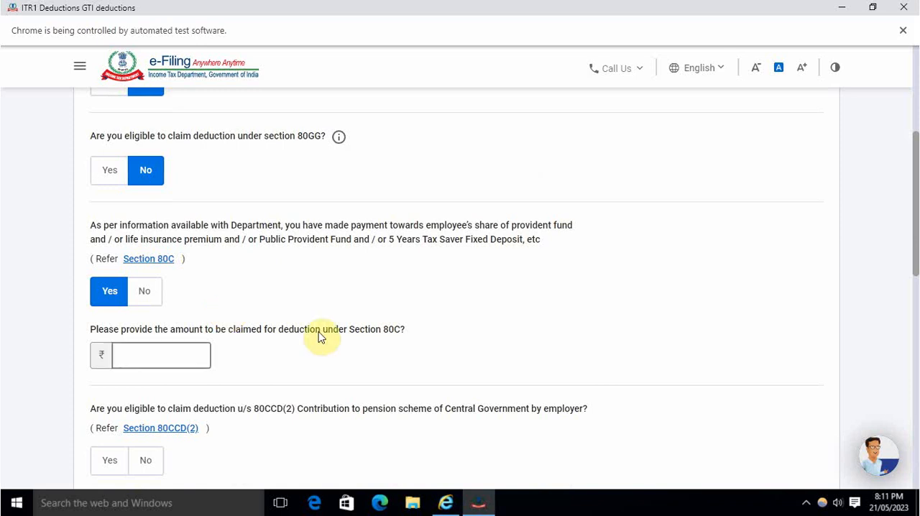
{"action": "left_click", "coordinate": [171, 355]}
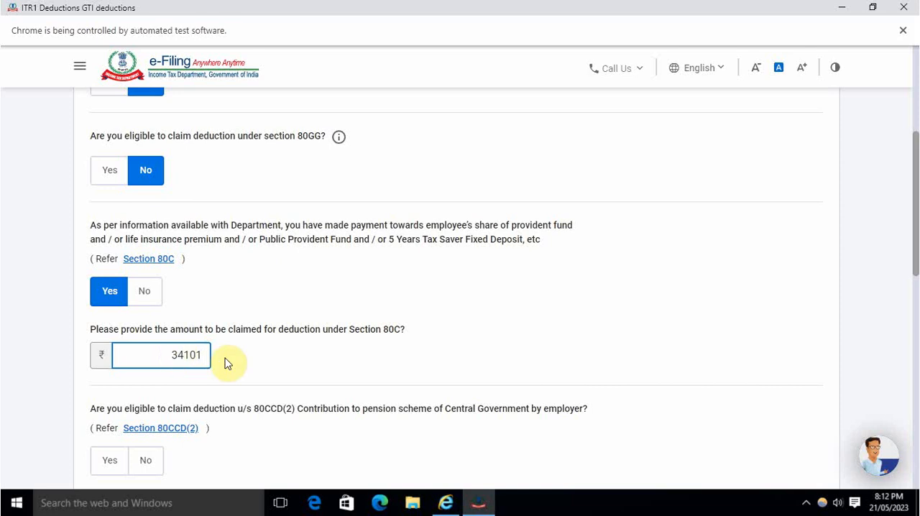
{"action": "left_click", "coordinate": [244, 365]}
Step: Answer Yes to the savings bank interest (80TTA) and medical insurance (80D) deductions, and continue to the deductions verification
{"action": "scroll", "coordinate": [243, 364], "scroll_direction": "down", "scroll_amount": 2}
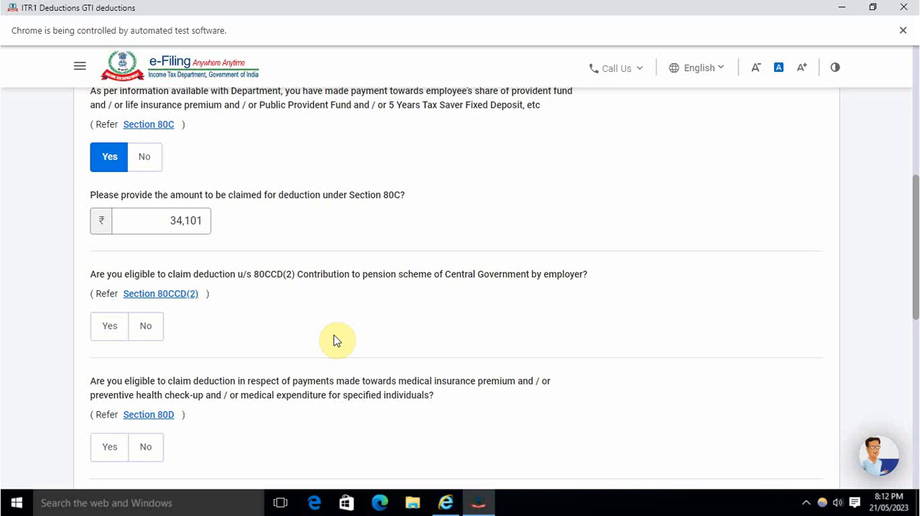
{"action": "scroll", "coordinate": [230, 333], "scroll_direction": "down", "scroll_amount": 3}
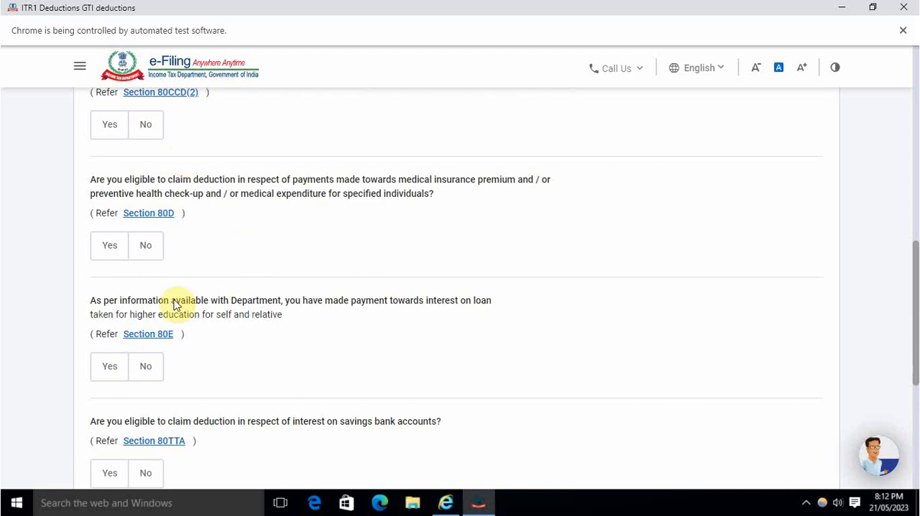
{"action": "scroll", "coordinate": [226, 355], "scroll_direction": "down", "scroll_amount": 3}
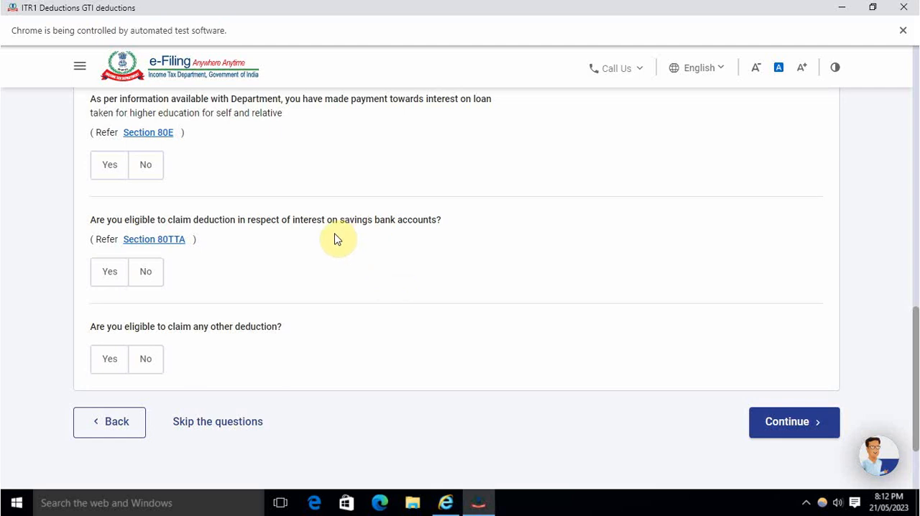
{"action": "left_click", "coordinate": [107, 273]}
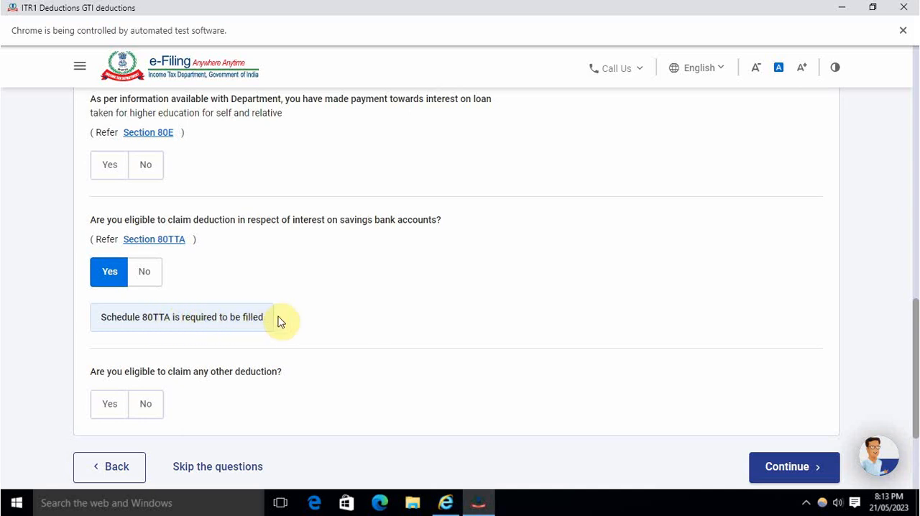
{"action": "scroll", "coordinate": [237, 295], "scroll_direction": "up", "scroll_amount": 4}
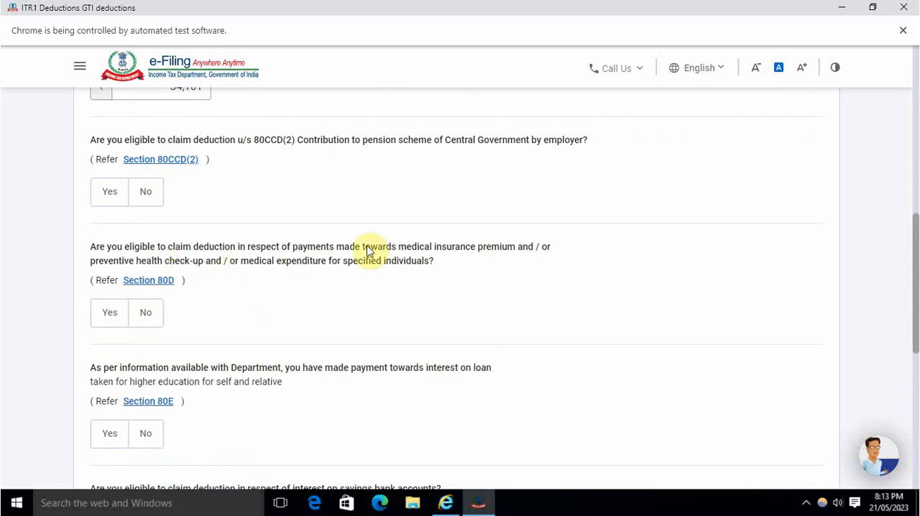
{"action": "left_click", "coordinate": [101, 316]}
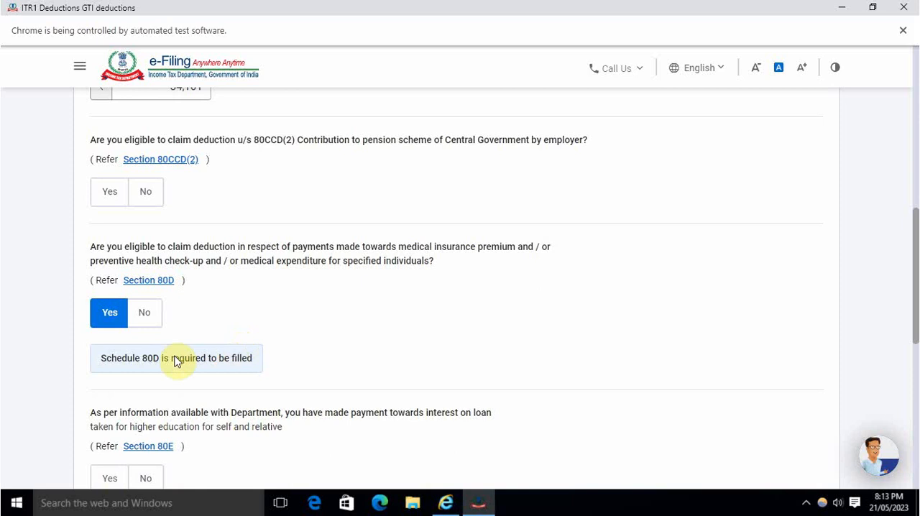
{"action": "scroll", "coordinate": [306, 356], "scroll_direction": "down", "scroll_amount": 4}
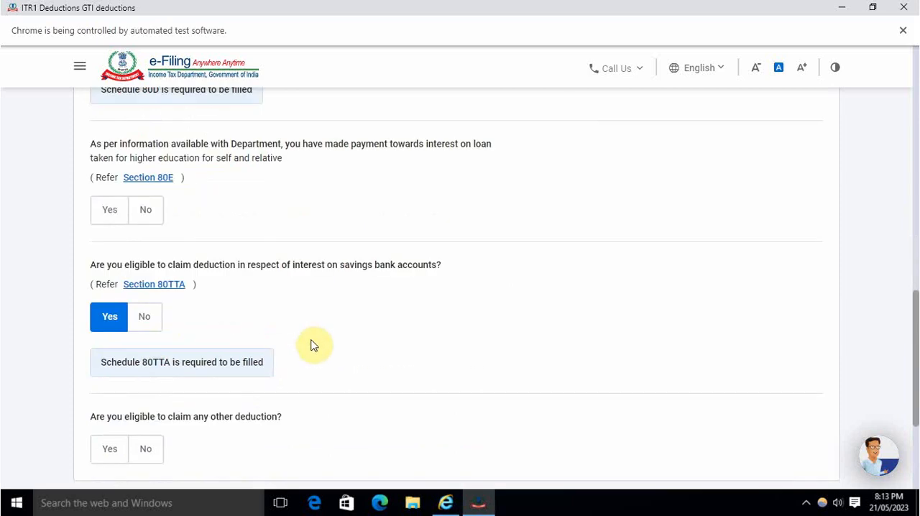
{"action": "scroll", "coordinate": [313, 344], "scroll_direction": "down", "scroll_amount": 3}
{"action": "left_click", "coordinate": [783, 310]}
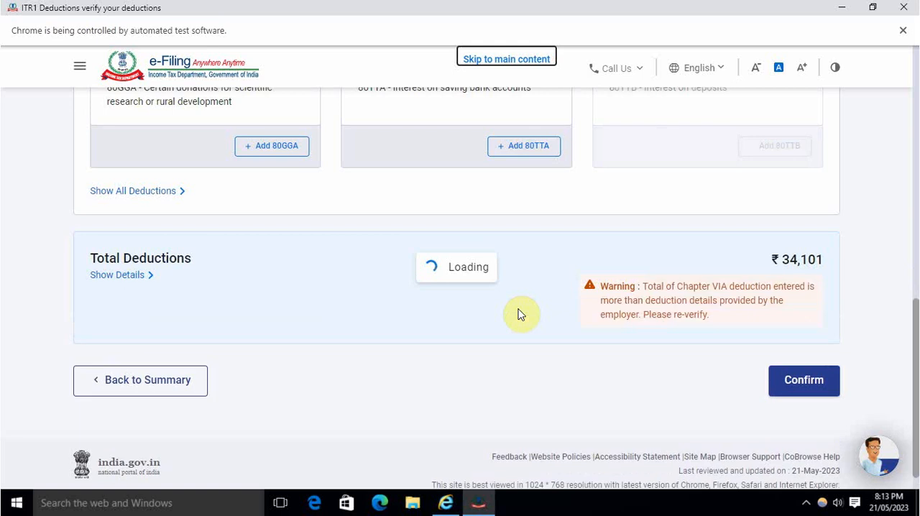
Step: Examine the 80C details, the other claimable deductions and the total deductions, and return to the return summary without confirming
{"action": "scroll", "coordinate": [520, 315], "scroll_direction": "down", "scroll_amount": 3}
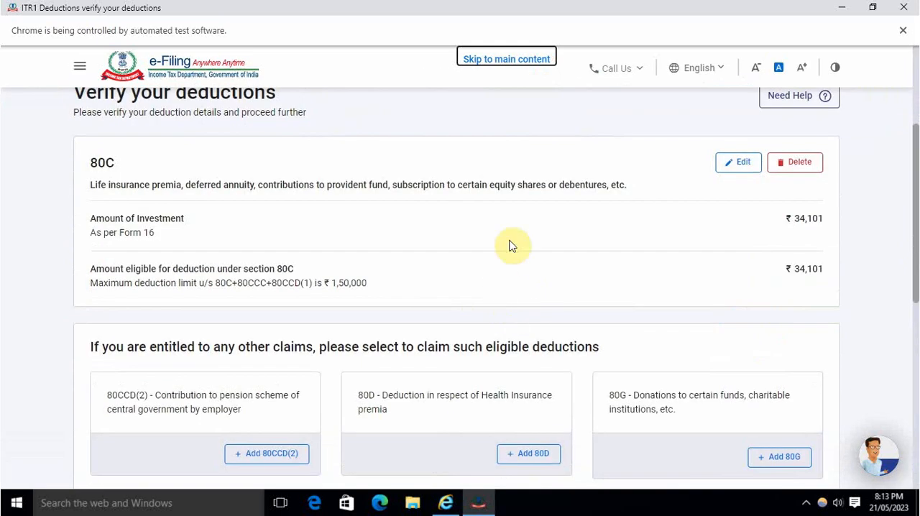
{"action": "scroll", "coordinate": [450, 300], "scroll_direction": "down", "scroll_amount": 2}
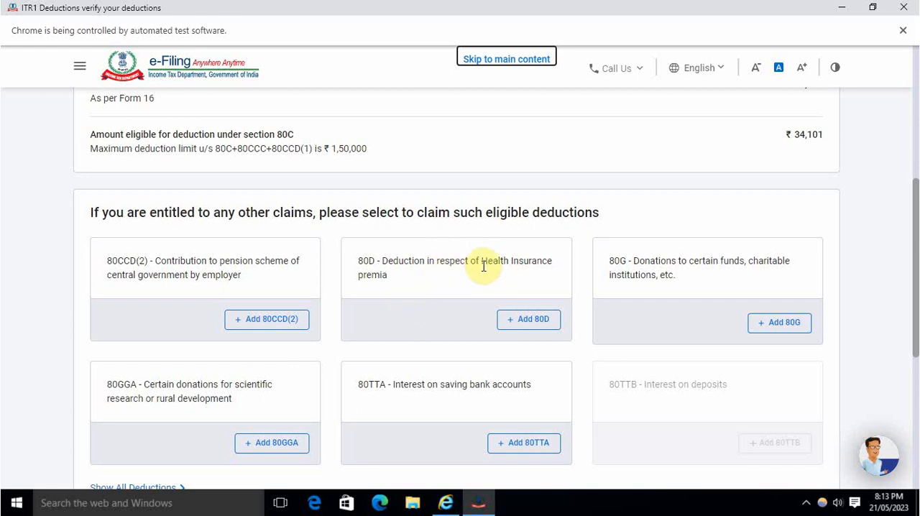
{"action": "scroll", "coordinate": [483, 266], "scroll_direction": "down", "scroll_amount": 4}
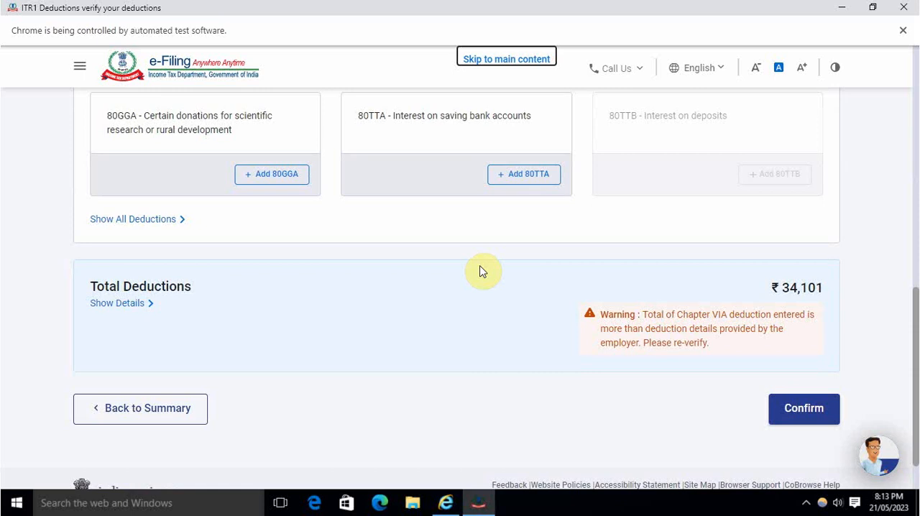
{"action": "scroll", "coordinate": [482, 272], "scroll_direction": "up", "scroll_amount": 3}
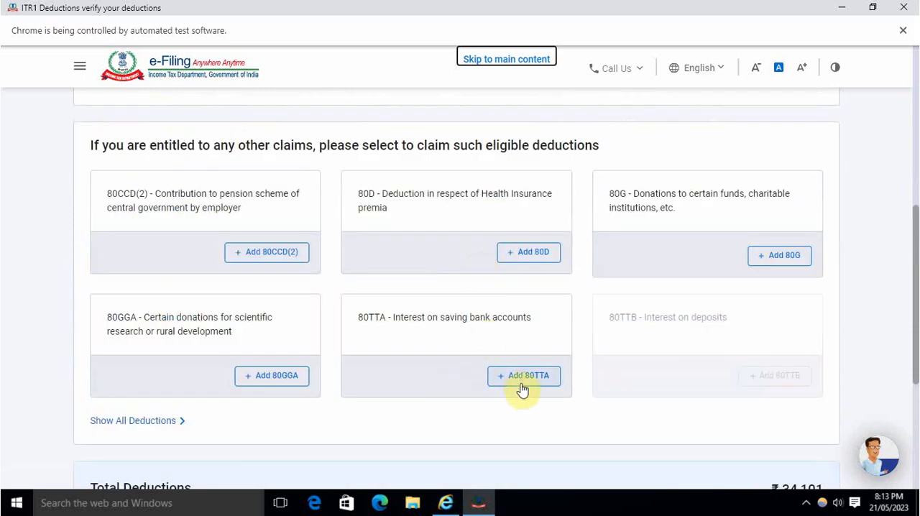
{"action": "scroll", "coordinate": [442, 341], "scroll_direction": "down", "scroll_amount": 3}
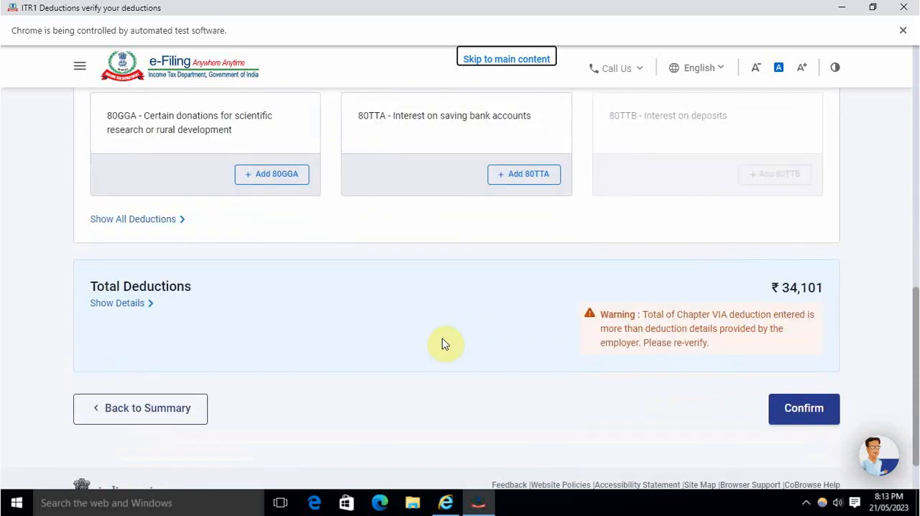
{"action": "scroll", "coordinate": [440, 338], "scroll_direction": "up", "scroll_amount": 6}
{"action": "scroll", "coordinate": [441, 338], "scroll_direction": "up", "scroll_amount": 3}
{"action": "scroll", "coordinate": [440, 338], "scroll_direction": "down", "scroll_amount": 3}
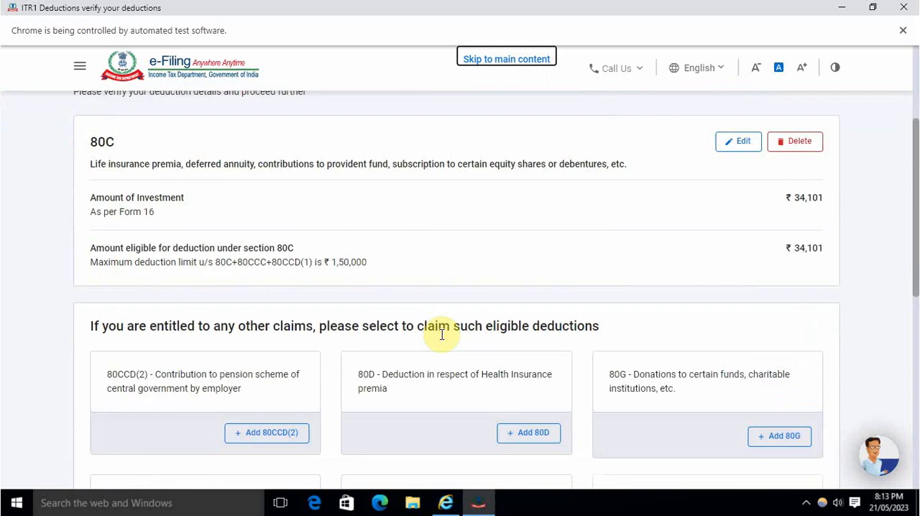
{"action": "scroll", "coordinate": [441, 338], "scroll_direction": "up", "scroll_amount": 2}
{"action": "scroll", "coordinate": [440, 338], "scroll_direction": "down", "scroll_amount": 4}
{"action": "scroll", "coordinate": [443, 341], "scroll_direction": "down", "scroll_amount": 4}
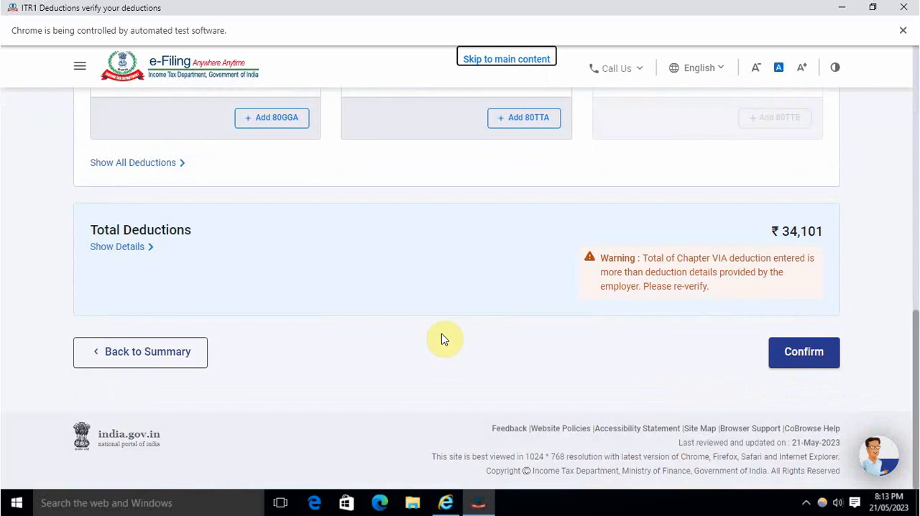
{"action": "left_click", "coordinate": [176, 357]}
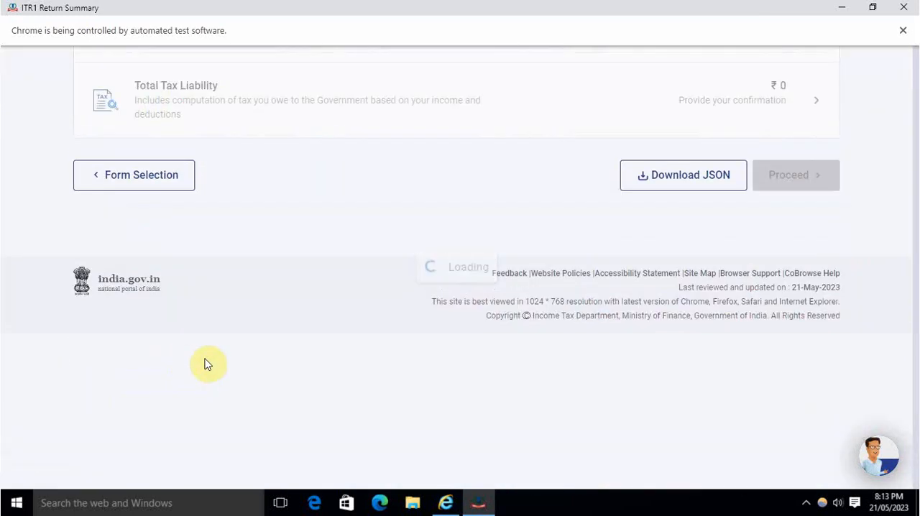
Step: Reopen Gross Total Income, continue past the salary exemption questions, check the income source details and return to the summary
{"action": "scroll", "coordinate": [312, 349], "scroll_direction": "down", "scroll_amount": 5}
{"action": "scroll", "coordinate": [317, 330], "scroll_direction": "up", "scroll_amount": 2}
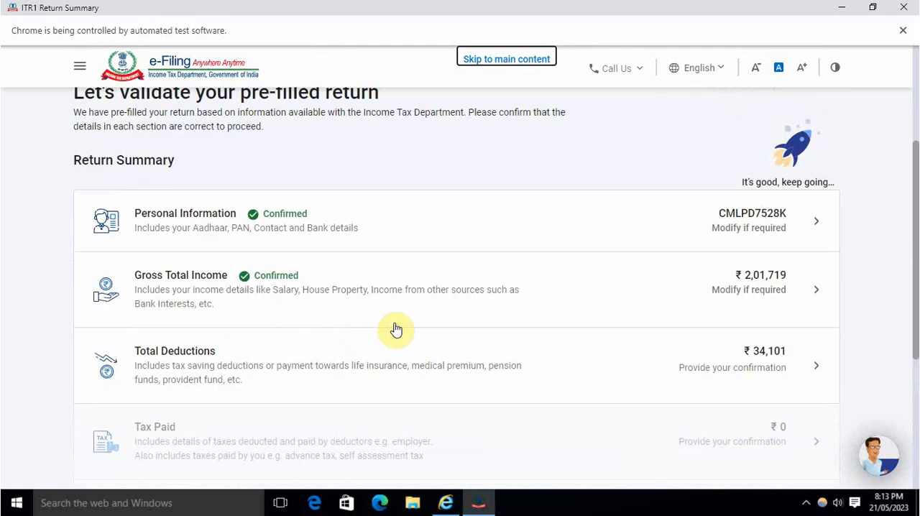
{"action": "left_click", "coordinate": [461, 290]}
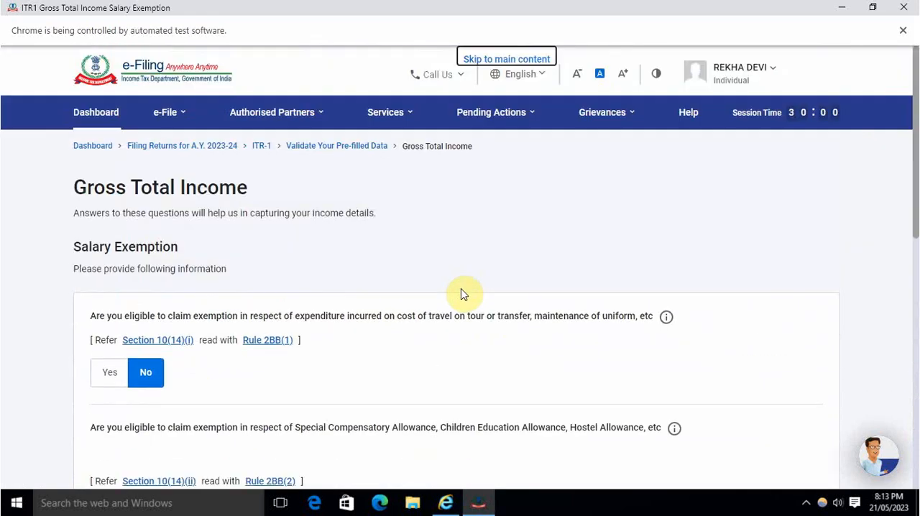
{"action": "scroll", "coordinate": [461, 294], "scroll_direction": "down", "scroll_amount": 8}
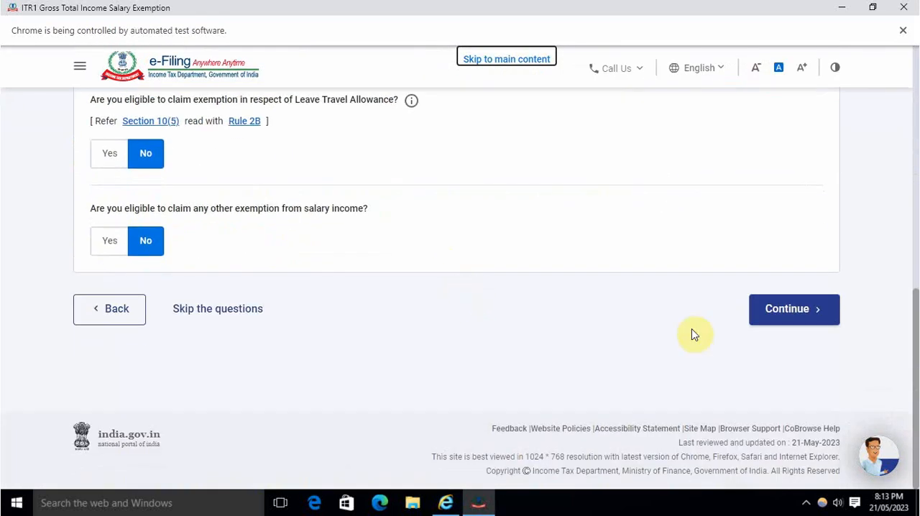
{"action": "left_click", "coordinate": [791, 314]}
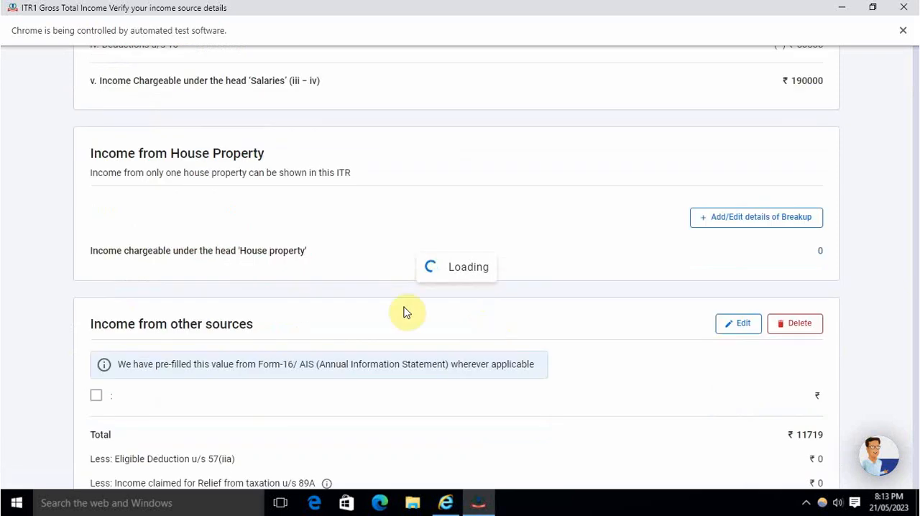
{"action": "scroll", "coordinate": [405, 312], "scroll_direction": "down", "scroll_amount": 4}
{"action": "scroll", "coordinate": [405, 313], "scroll_direction": "up", "scroll_amount": 1}
{"action": "scroll", "coordinate": [527, 328], "scroll_direction": "down", "scroll_amount": 2}
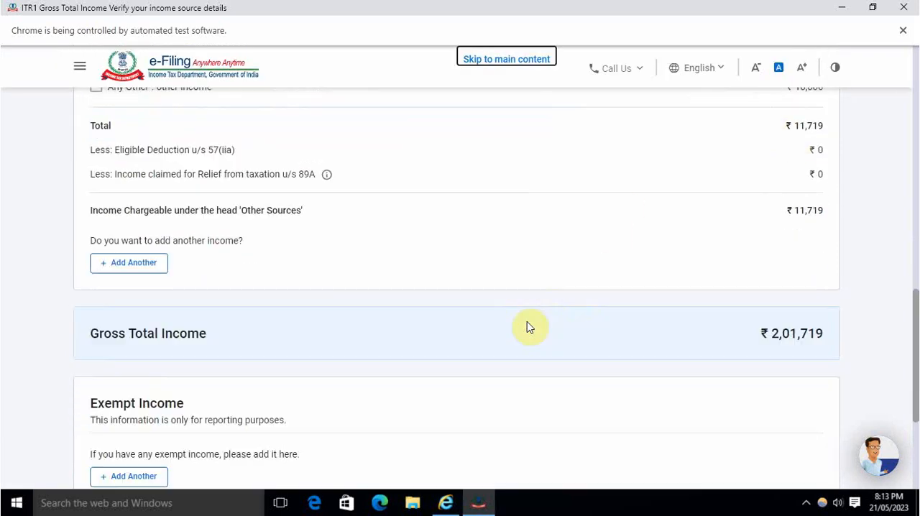
{"action": "scroll", "coordinate": [527, 328], "scroll_direction": "down", "scroll_amount": 3}
{"action": "left_click", "coordinate": [137, 382]}
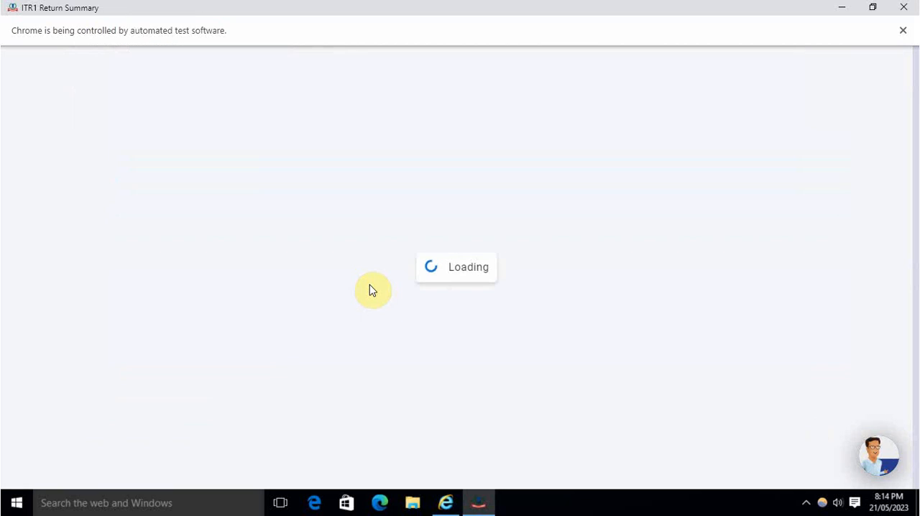
Step: Reopen Total Deductions from the return summary and continue past the deduction questions to the deductions verification
{"action": "scroll", "coordinate": [369, 282], "scroll_direction": "down", "scroll_amount": 3}
{"action": "left_click", "coordinate": [450, 254]}
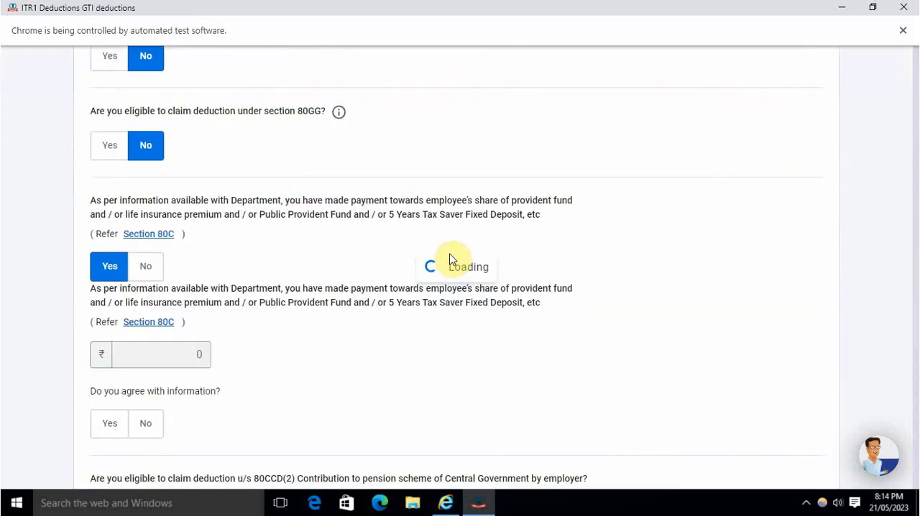
{"action": "scroll", "coordinate": [441, 268], "scroll_direction": "down", "scroll_amount": 15}
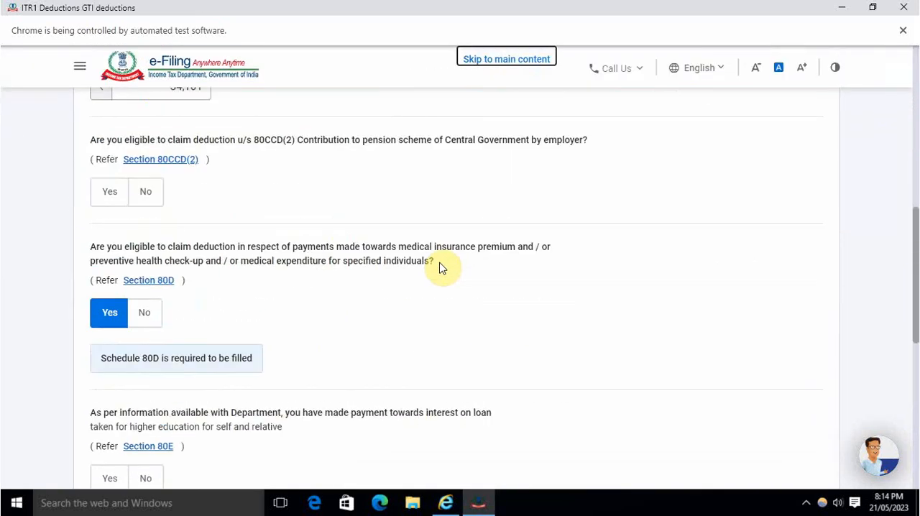
{"action": "scroll", "coordinate": [442, 268], "scroll_direction": "down", "scroll_amount": 3}
{"action": "left_click", "coordinate": [799, 316]}
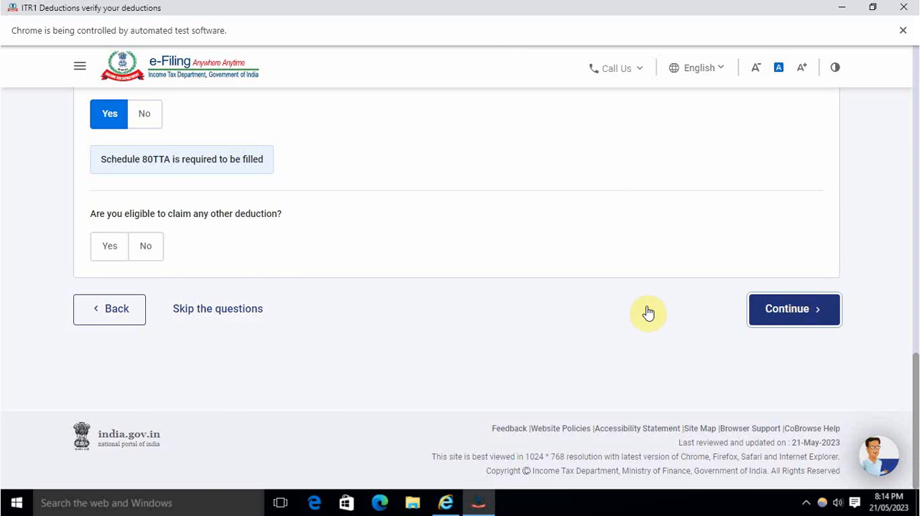
Step: Add an 80TTA deduction with 1,719 as the interest on saving bank accounts
{"action": "scroll", "coordinate": [476, 311], "scroll_direction": "down", "scroll_amount": 3}
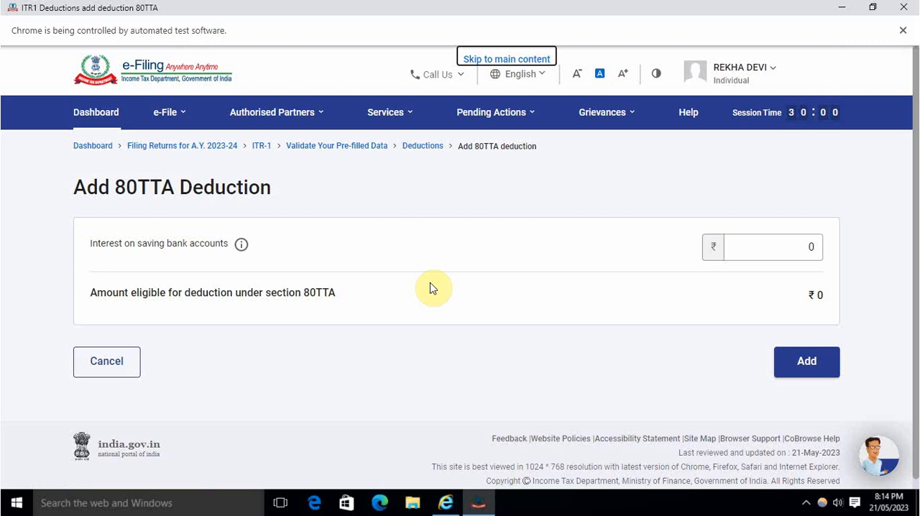
{"action": "left_click", "coordinate": [743, 246]}
{"action": "key", "text": "BackSpace"}
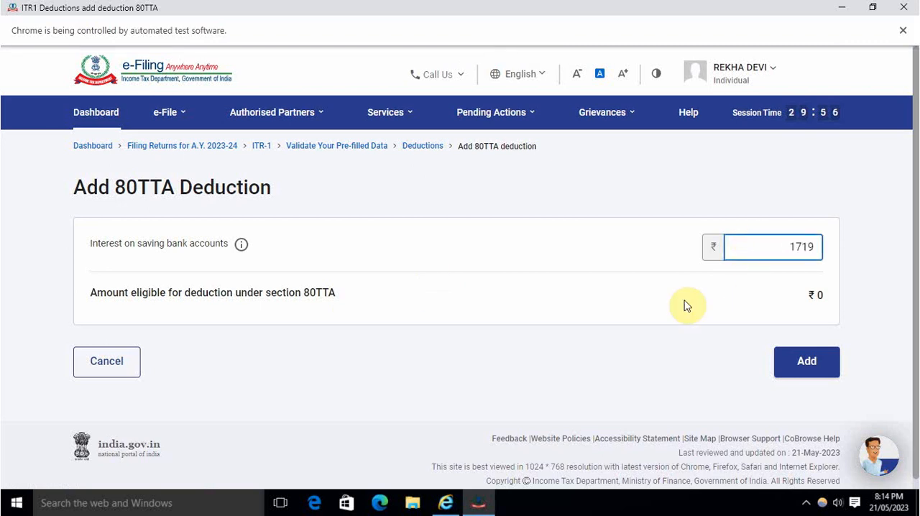
{"action": "left_click", "coordinate": [717, 300]}
{"action": "left_click", "coordinate": [806, 460]}
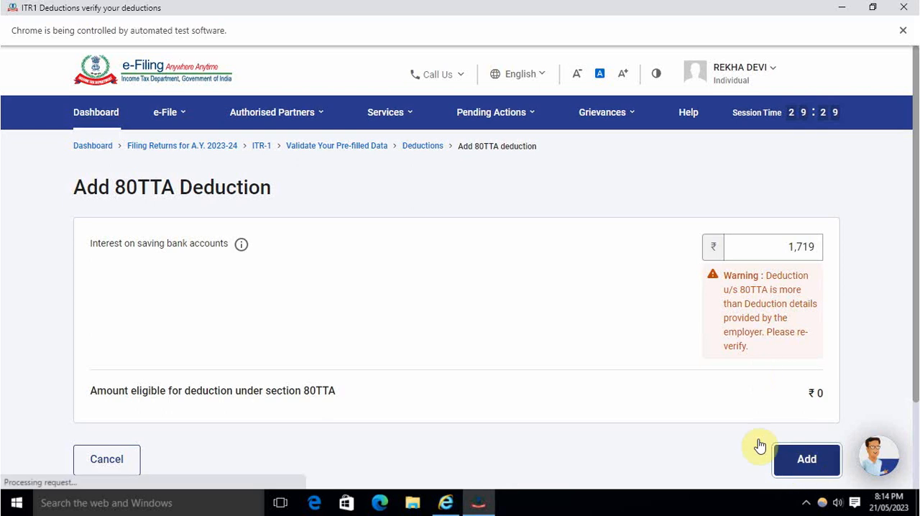
Step: Start adding an 80D deduction and answer No to whether the taxpayer or a family member, excluding parents, is a senior citizen
{"action": "scroll", "coordinate": [620, 363], "scroll_direction": "down", "scroll_amount": 1}
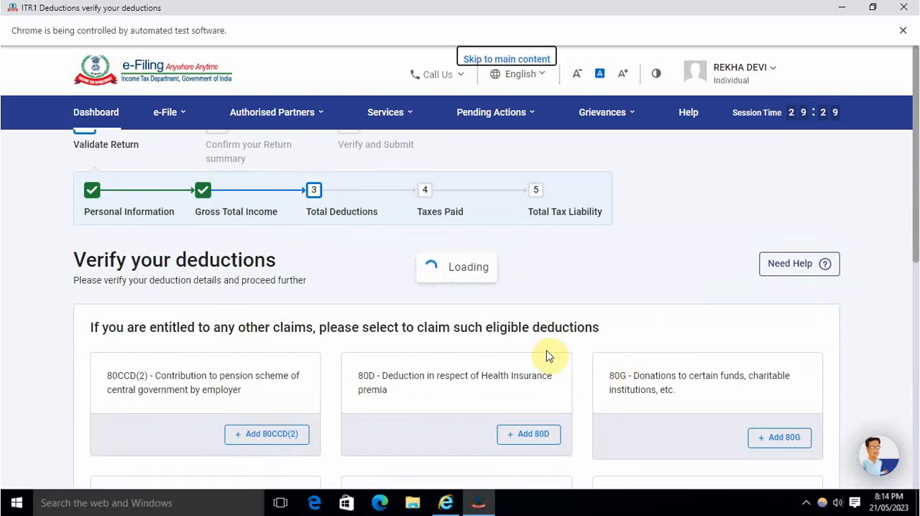
{"action": "scroll", "coordinate": [561, 353], "scroll_direction": "down", "scroll_amount": 3}
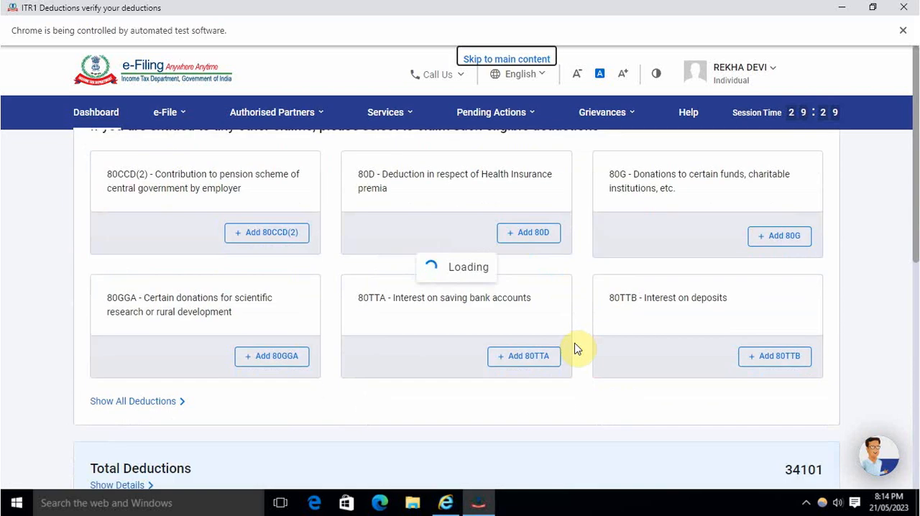
{"action": "scroll", "coordinate": [575, 349], "scroll_direction": "down", "scroll_amount": 3}
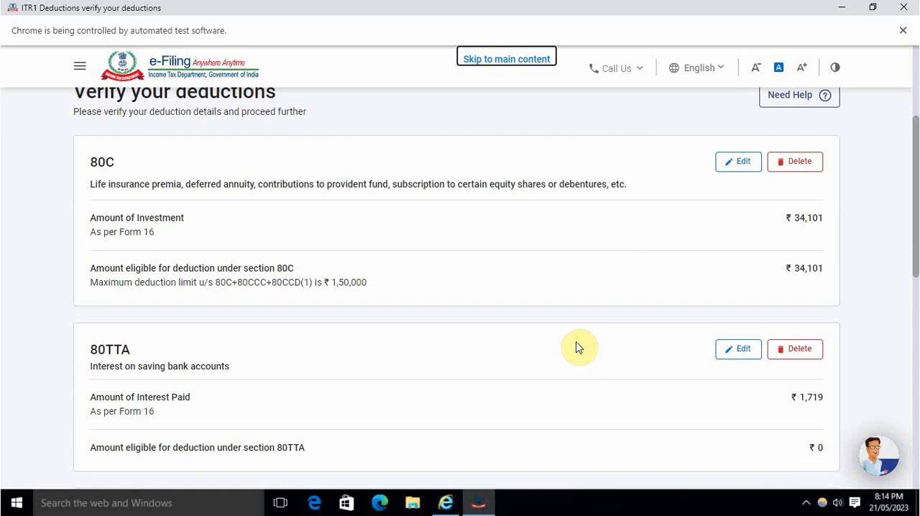
{"action": "scroll", "coordinate": [576, 348], "scroll_direction": "down", "scroll_amount": 3}
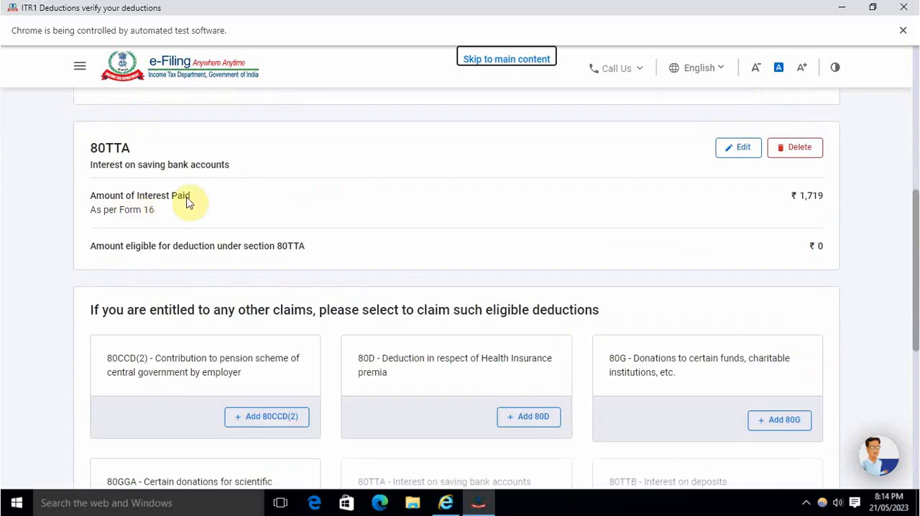
{"action": "scroll", "coordinate": [695, 279], "scroll_direction": "up", "scroll_amount": 2}
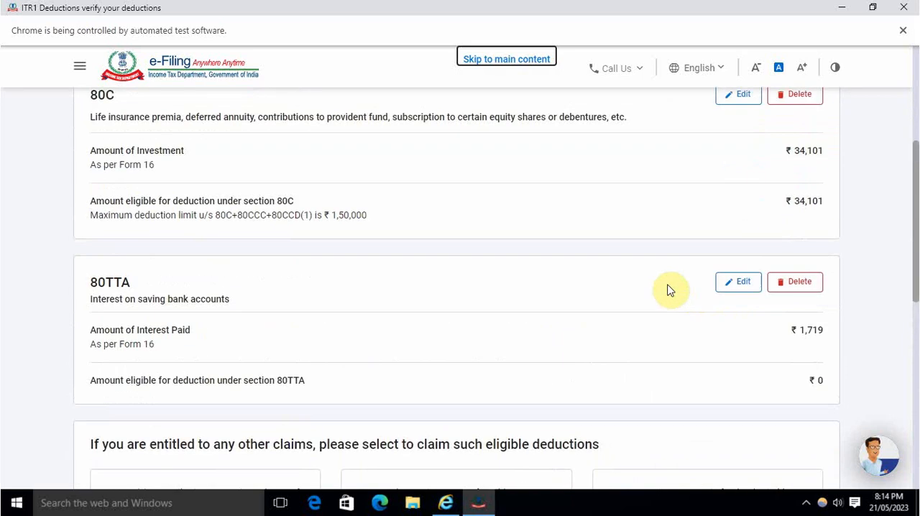
{"action": "scroll", "coordinate": [601, 286], "scroll_direction": "down", "scroll_amount": 4}
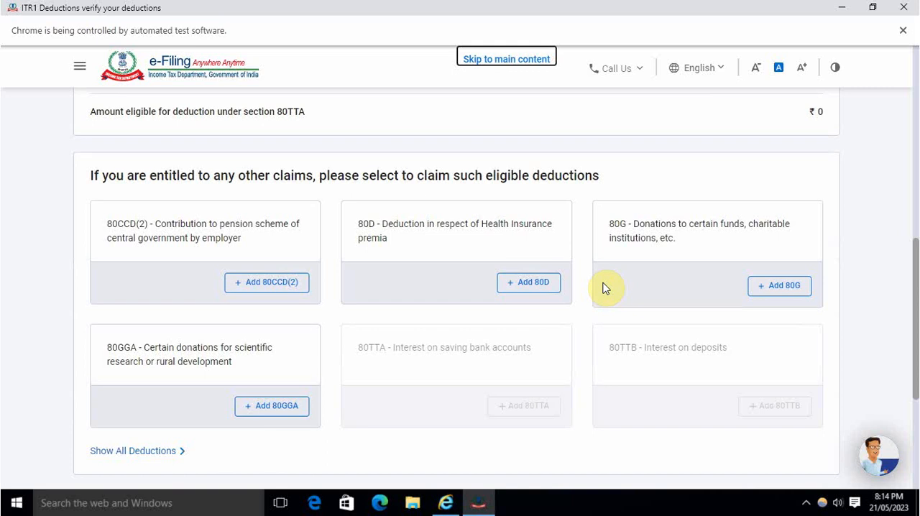
{"action": "left_click", "coordinate": [533, 283]}
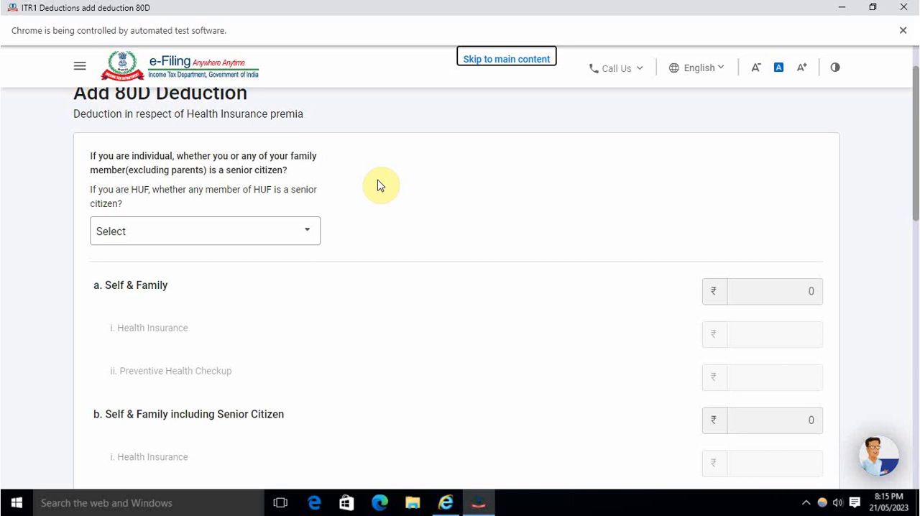
{"action": "left_click", "coordinate": [261, 234]}
{"action": "left_click", "coordinate": [202, 336]}
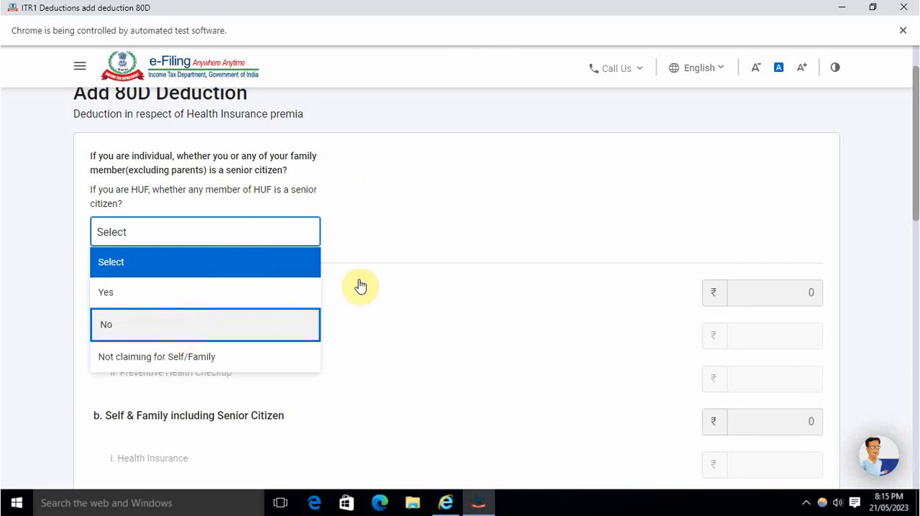
{"action": "left_click", "coordinate": [430, 224]}
Step: Enter 10150 as the health insurance amount for Self & Family
{"action": "scroll", "coordinate": [452, 293], "scroll_direction": "down", "scroll_amount": 2}
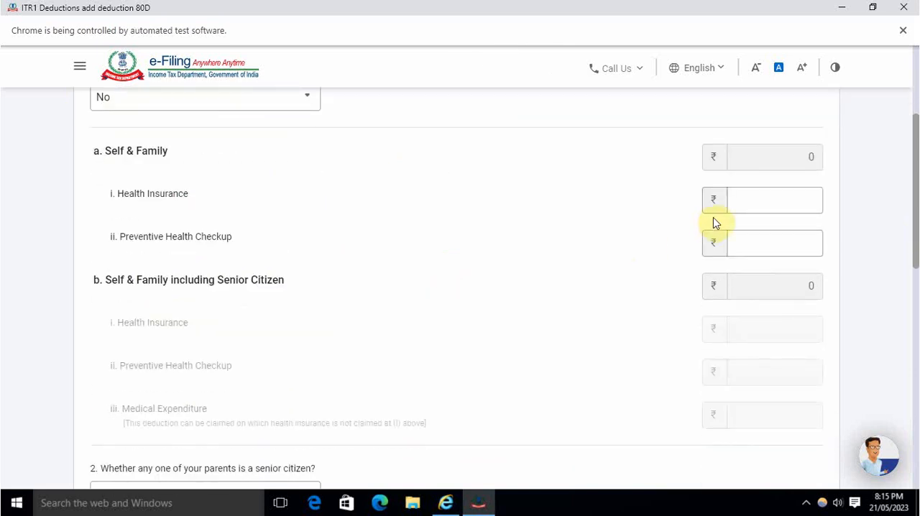
{"action": "left_click", "coordinate": [750, 209]}
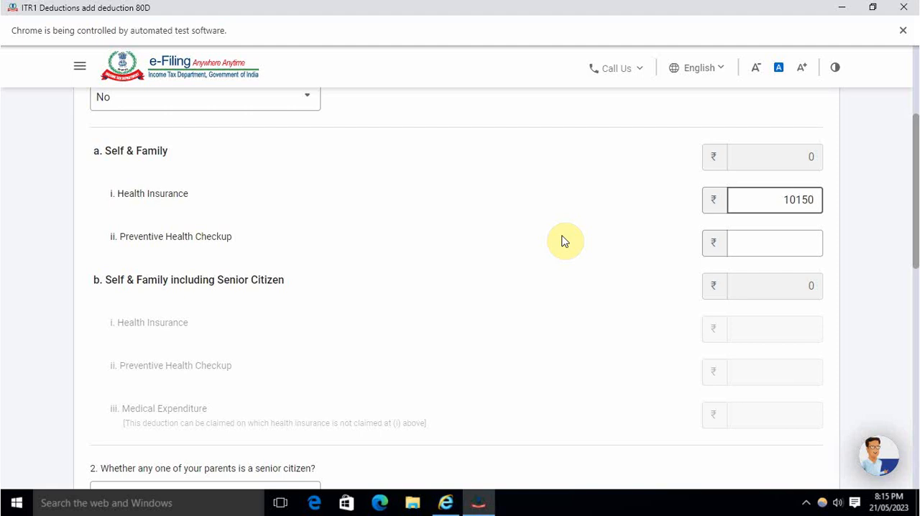
{"action": "left_click", "coordinate": [565, 242]}
Step: Answer No to whether any parent is a senior citizen and add the 80D deduction to the return
{"action": "scroll", "coordinate": [582, 266], "scroll_direction": "down", "scroll_amount": 4}
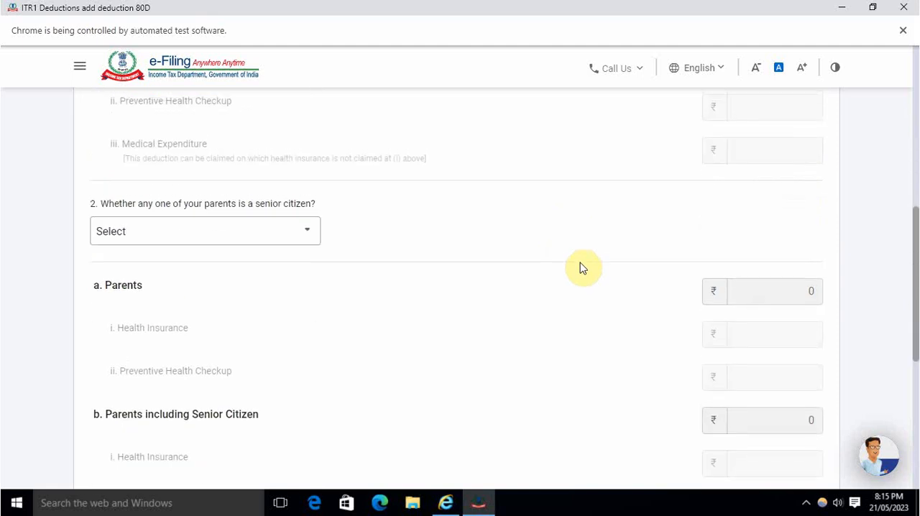
{"action": "scroll", "coordinate": [581, 267], "scroll_direction": "up", "scroll_amount": 2}
{"action": "scroll", "coordinate": [562, 258], "scroll_direction": "down", "scroll_amount": 2}
{"action": "left_click", "coordinate": [263, 226]}
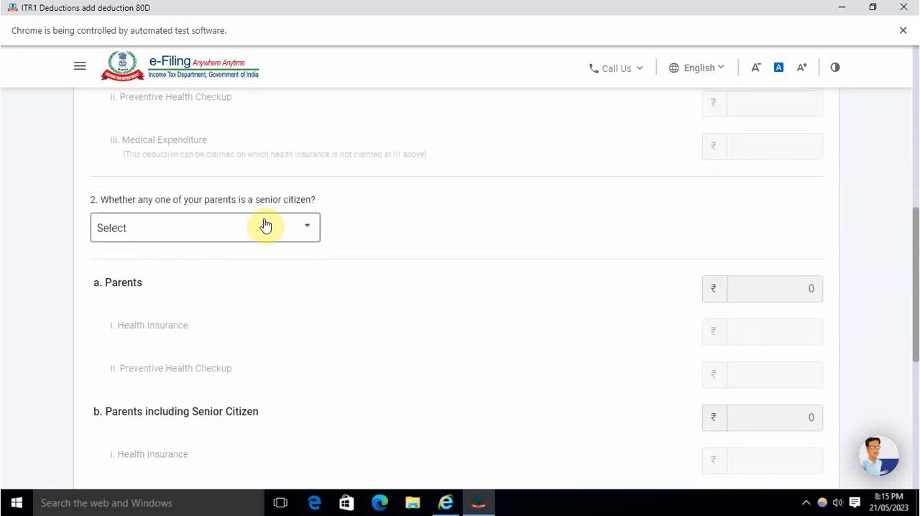
{"action": "left_click", "coordinate": [151, 325]}
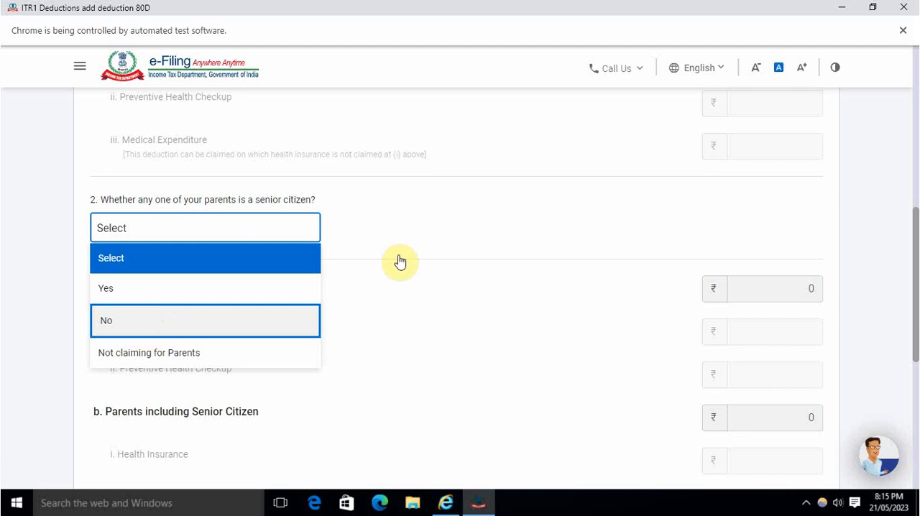
{"action": "scroll", "coordinate": [466, 254], "scroll_direction": "down", "scroll_amount": 2}
{"action": "scroll", "coordinate": [466, 254], "scroll_direction": "down", "scroll_amount": 5}
{"action": "left_click", "coordinate": [808, 330]}
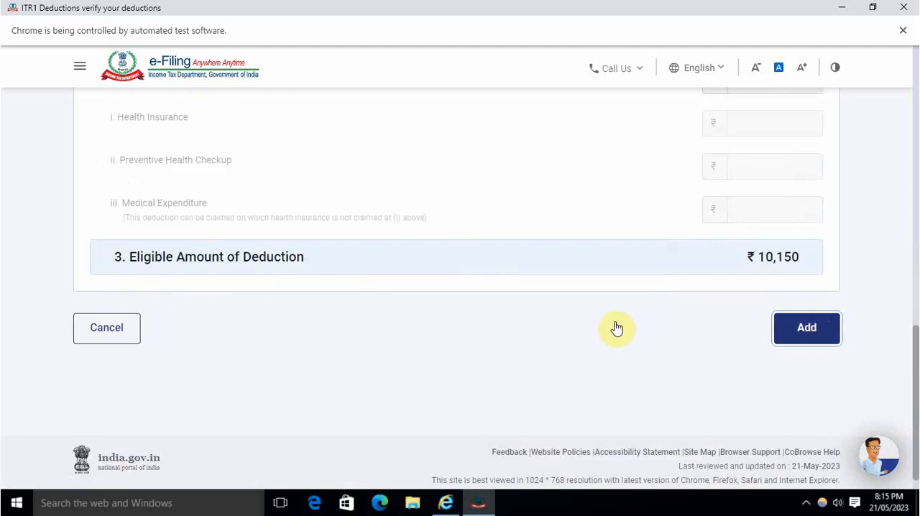
Step: Check the 80C, 80D and 80TTA entries and confirm the total deductions
{"action": "scroll", "coordinate": [616, 325], "scroll_direction": "down", "scroll_amount": 4}
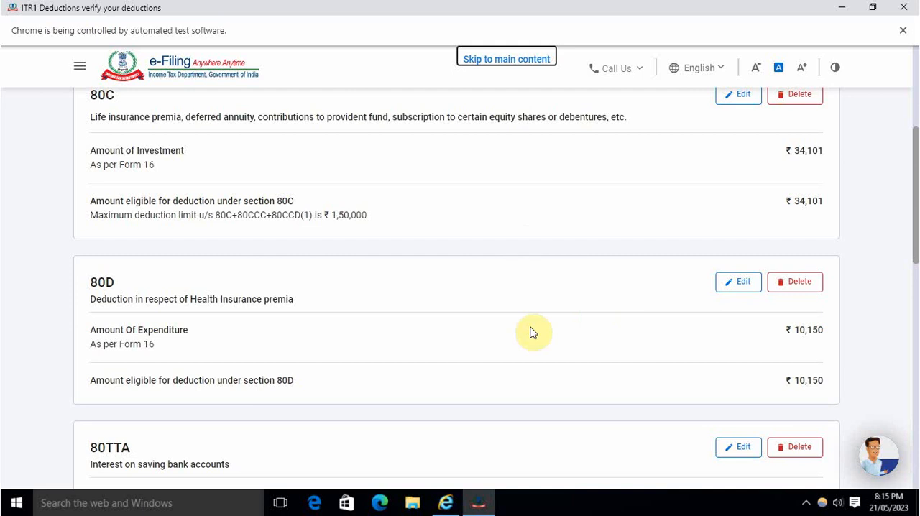
{"action": "scroll", "coordinate": [530, 330], "scroll_direction": "down", "scroll_amount": 5}
{"action": "scroll", "coordinate": [559, 296], "scroll_direction": "up", "scroll_amount": 1}
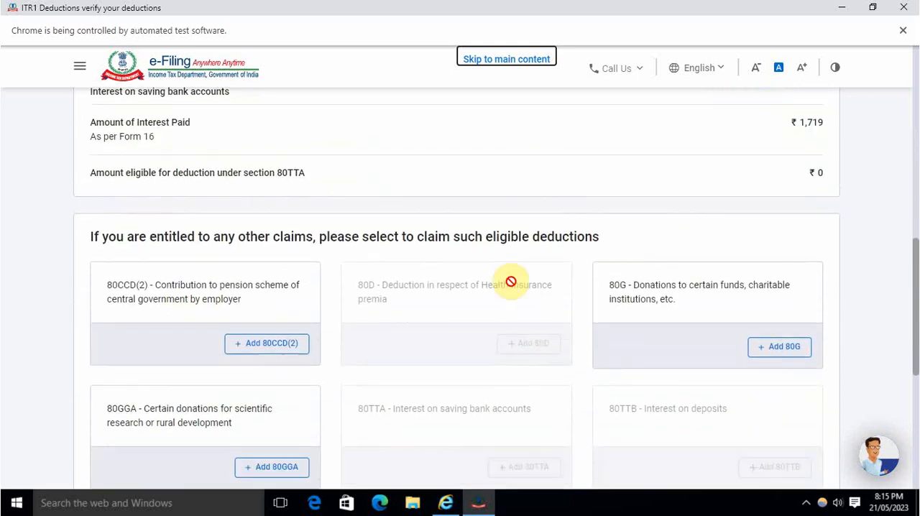
{"action": "scroll", "coordinate": [503, 292], "scroll_direction": "down", "scroll_amount": 5}
{"action": "left_click", "coordinate": [799, 357]}
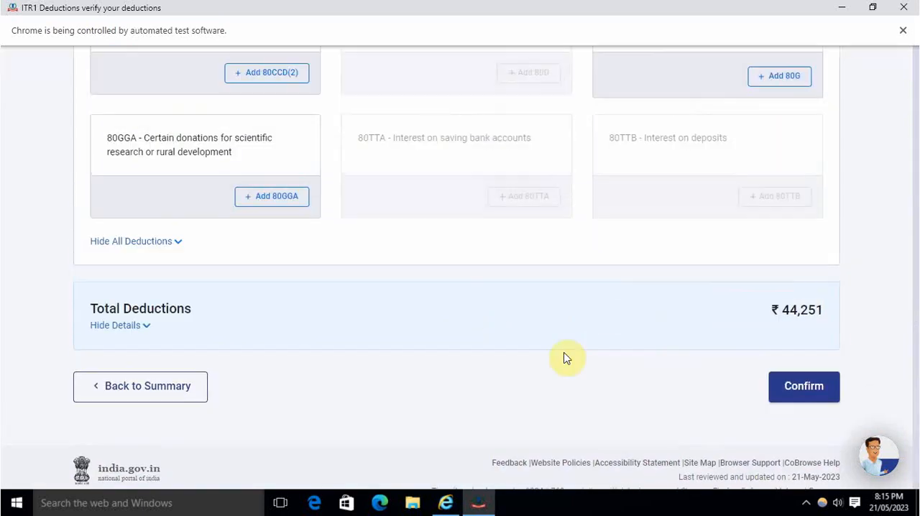
Step: Open the Tax Paid section, check the TDS, TCS and advance tax details, and confirm the total taxes paid
{"action": "scroll", "coordinate": [561, 354], "scroll_direction": "down", "scroll_amount": 3}
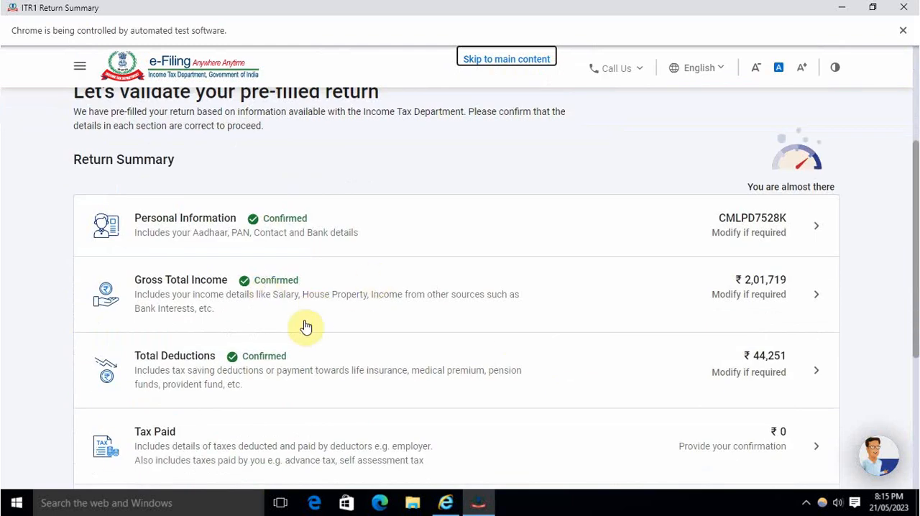
{"action": "scroll", "coordinate": [338, 356], "scroll_direction": "down", "scroll_amount": 2}
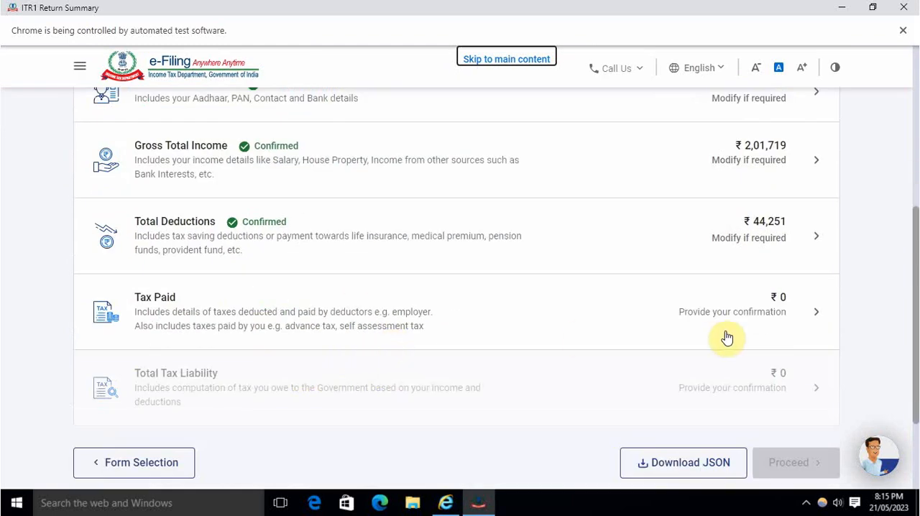
{"action": "left_click", "coordinate": [682, 311]}
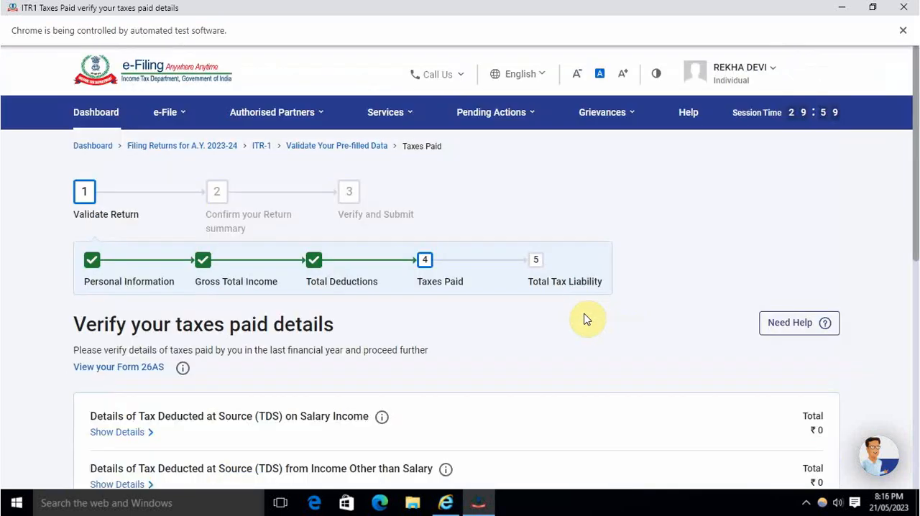
{"action": "scroll", "coordinate": [538, 322], "scroll_direction": "down", "scroll_amount": 3}
{"action": "scroll", "coordinate": [550, 320], "scroll_direction": "up", "scroll_amount": 1}
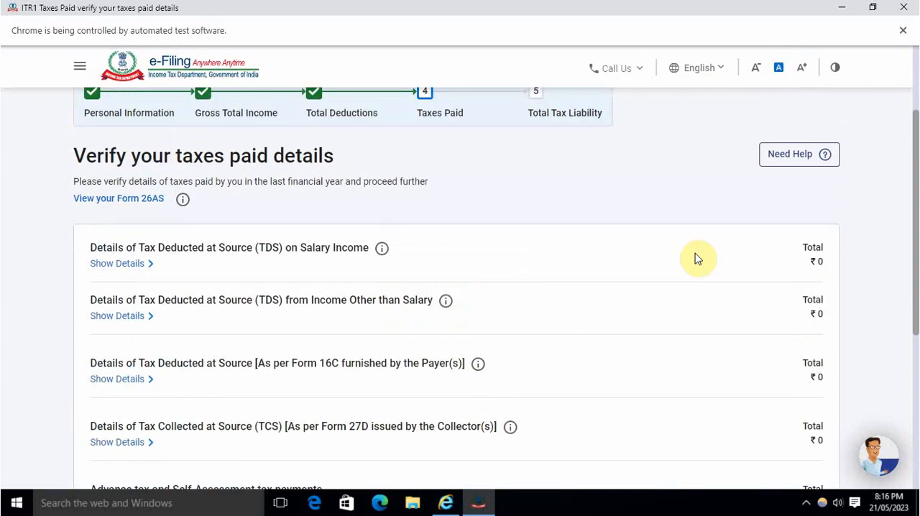
{"action": "scroll", "coordinate": [674, 333], "scroll_direction": "down", "scroll_amount": 3}
{"action": "scroll", "coordinate": [674, 333], "scroll_direction": "up", "scroll_amount": 3}
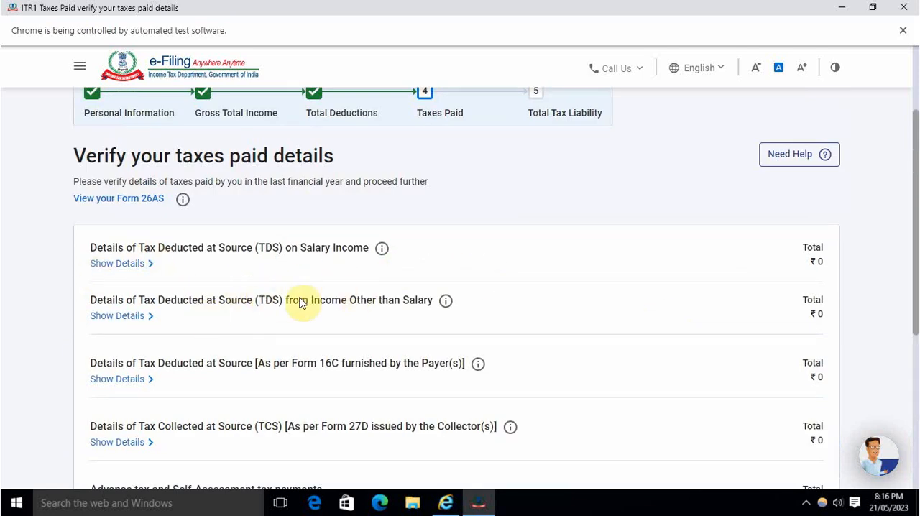
{"action": "scroll", "coordinate": [643, 332], "scroll_direction": "down", "scroll_amount": 3}
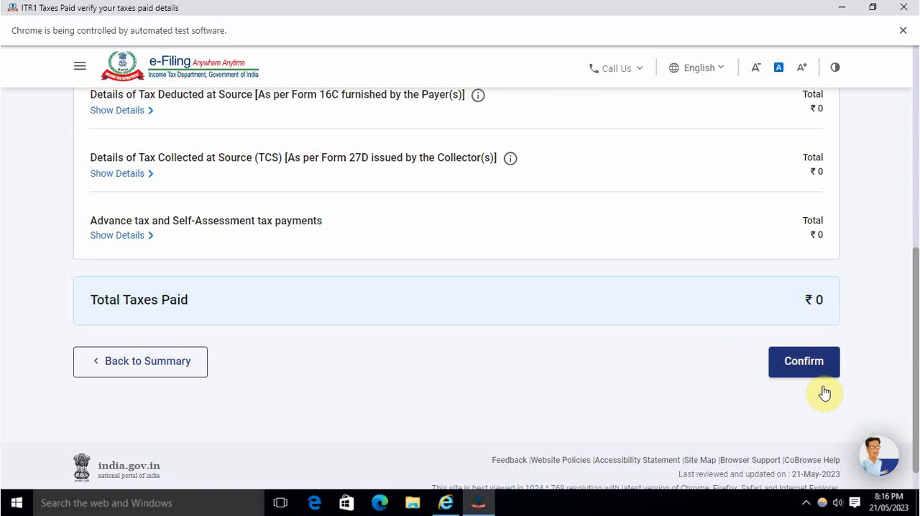
{"action": "left_click", "coordinate": [804, 363]}
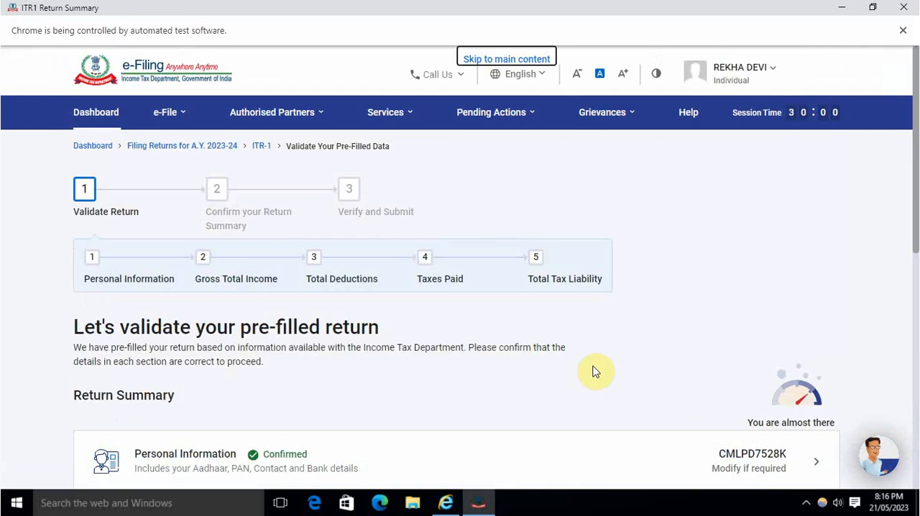
Step: Open the Total Tax Liability section, review the income, tax, interest and fee computations, and confirm them
{"action": "scroll", "coordinate": [594, 372], "scroll_direction": "down", "scroll_amount": 4}
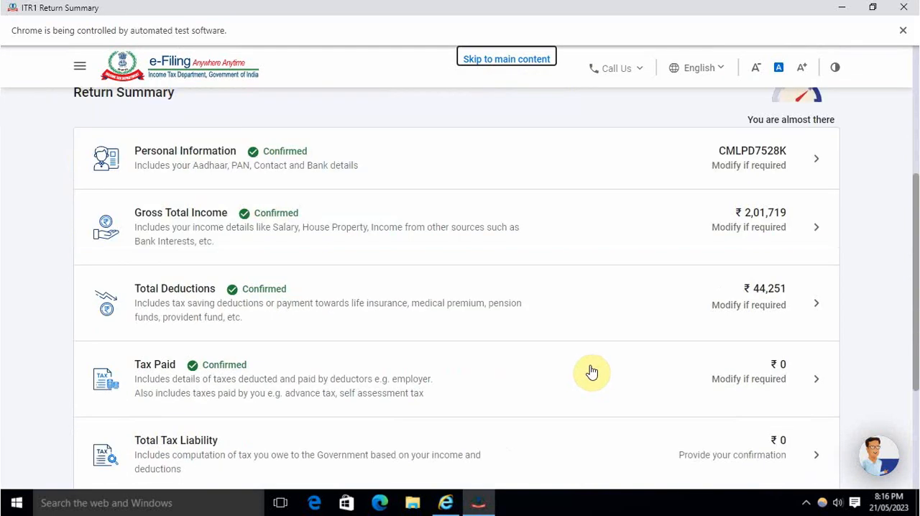
{"action": "scroll", "coordinate": [506, 368], "scroll_direction": "down", "scroll_amount": 3}
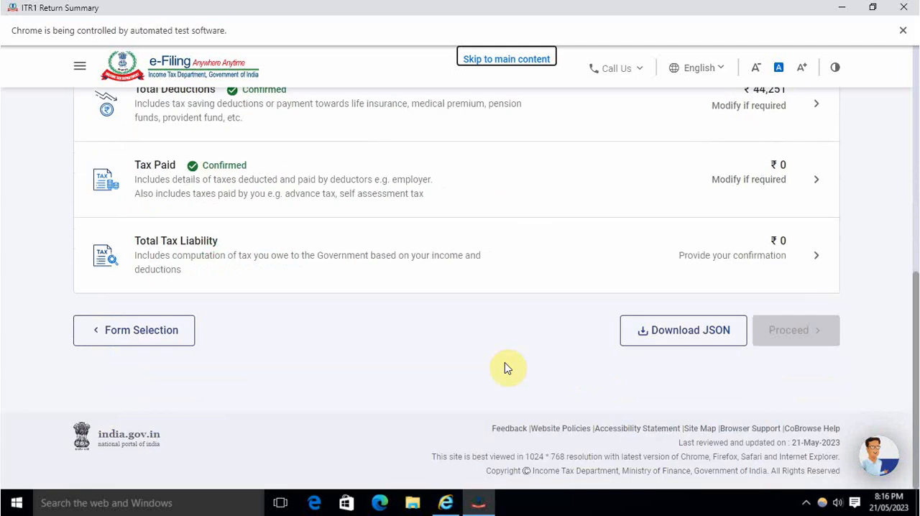
{"action": "scroll", "coordinate": [464, 230], "scroll_direction": "up", "scroll_amount": 1}
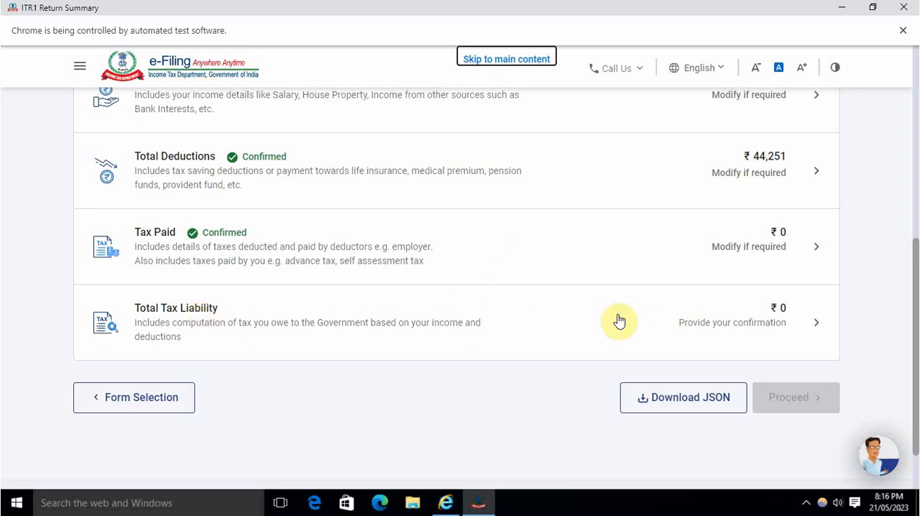
{"action": "left_click", "coordinate": [719, 319]}
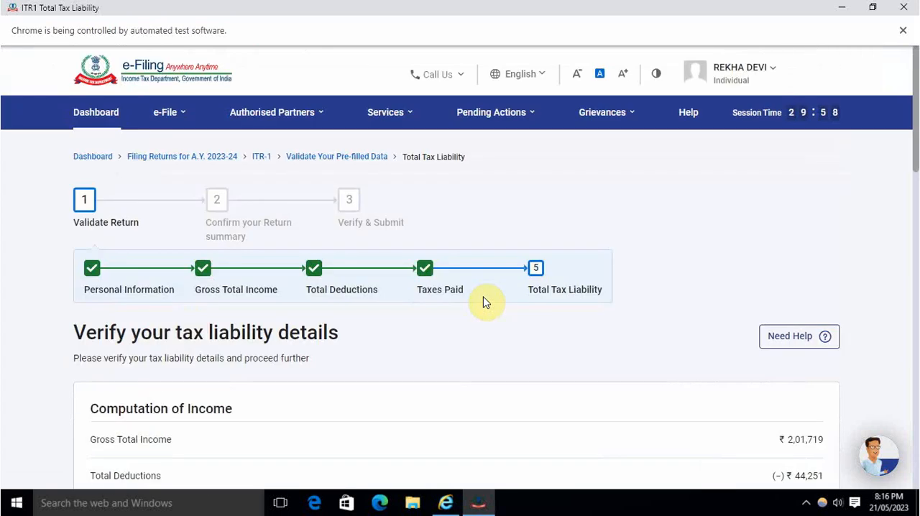
{"action": "scroll", "coordinate": [483, 303], "scroll_direction": "down", "scroll_amount": 3}
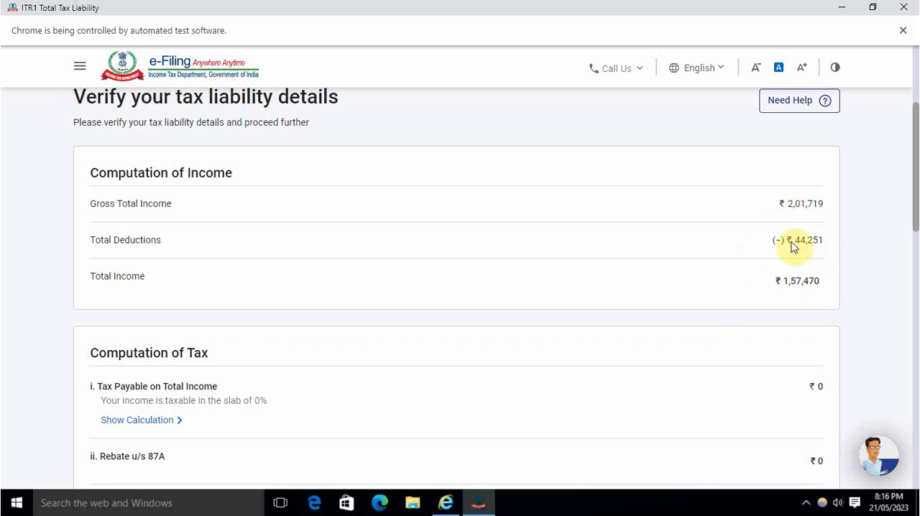
{"action": "scroll", "coordinate": [745, 316], "scroll_direction": "down", "scroll_amount": 3}
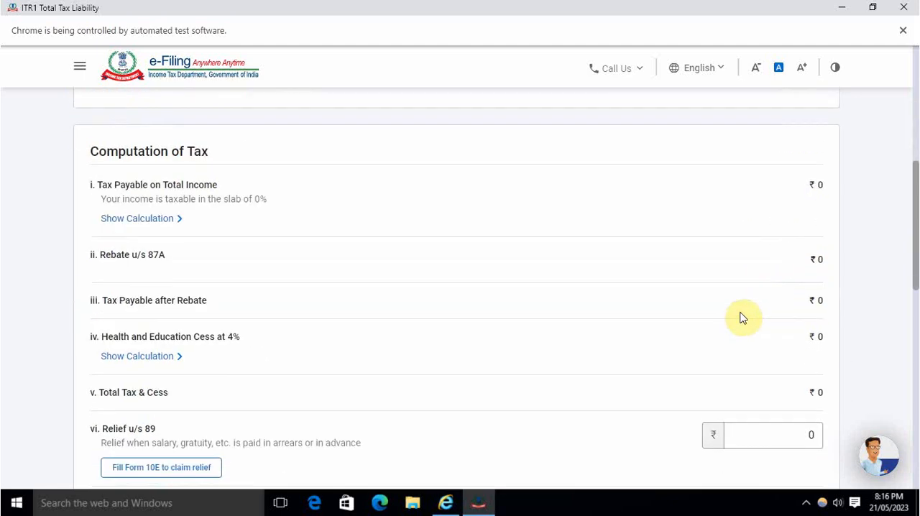
{"action": "scroll", "coordinate": [741, 306], "scroll_direction": "down", "scroll_amount": 1}
{"action": "scroll", "coordinate": [741, 306], "scroll_direction": "down", "scroll_amount": 2}
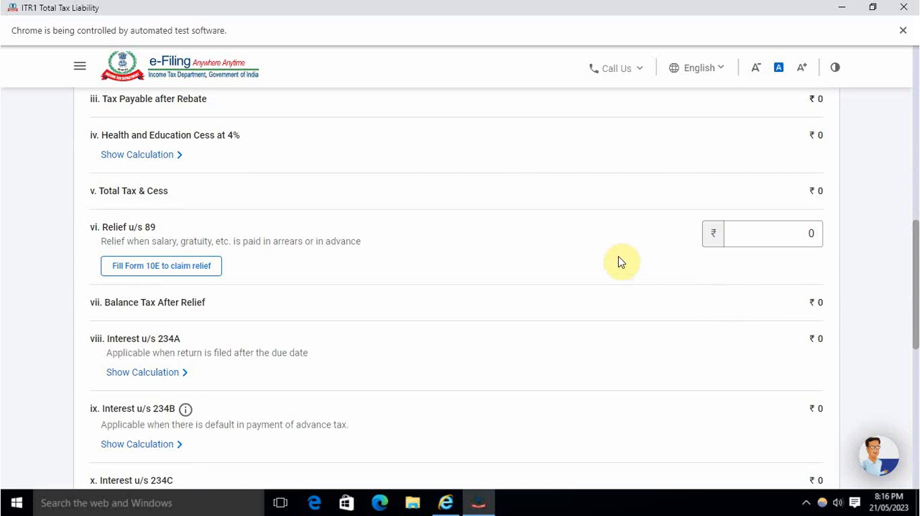
{"action": "scroll", "coordinate": [648, 294], "scroll_direction": "down", "scroll_amount": 3}
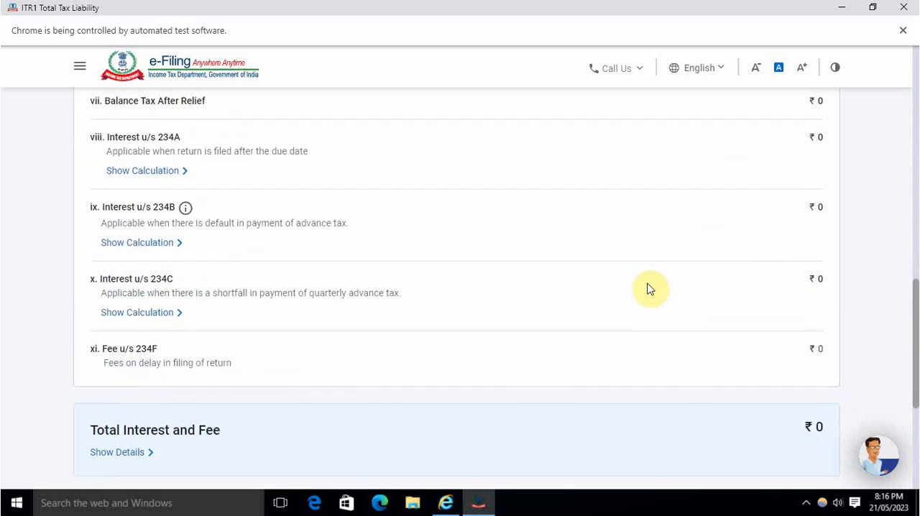
{"action": "scroll", "coordinate": [650, 273], "scroll_direction": "down", "scroll_amount": 3}
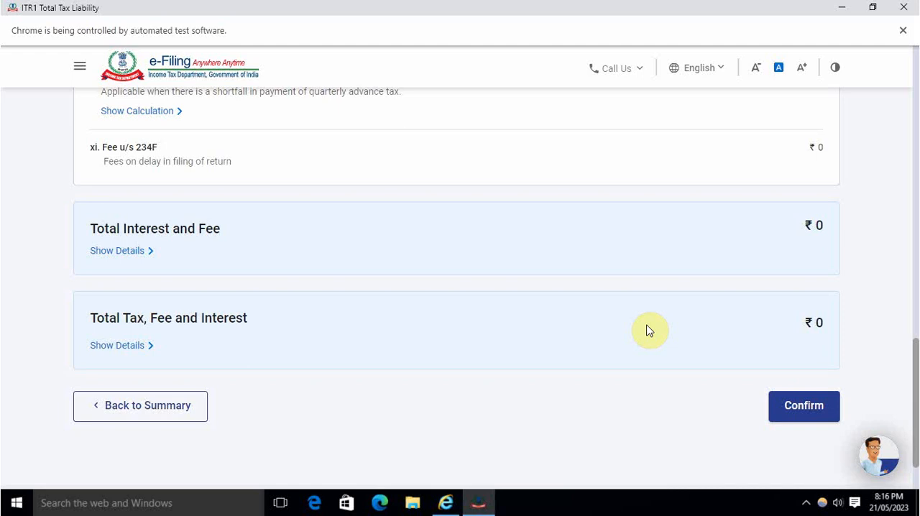
{"action": "left_click", "coordinate": [799, 405]}
Step: Check the confirmation status of each return section and proceed through the tax summary to the Preview and Submit page
{"action": "scroll", "coordinate": [549, 343], "scroll_direction": "down", "scroll_amount": 7}
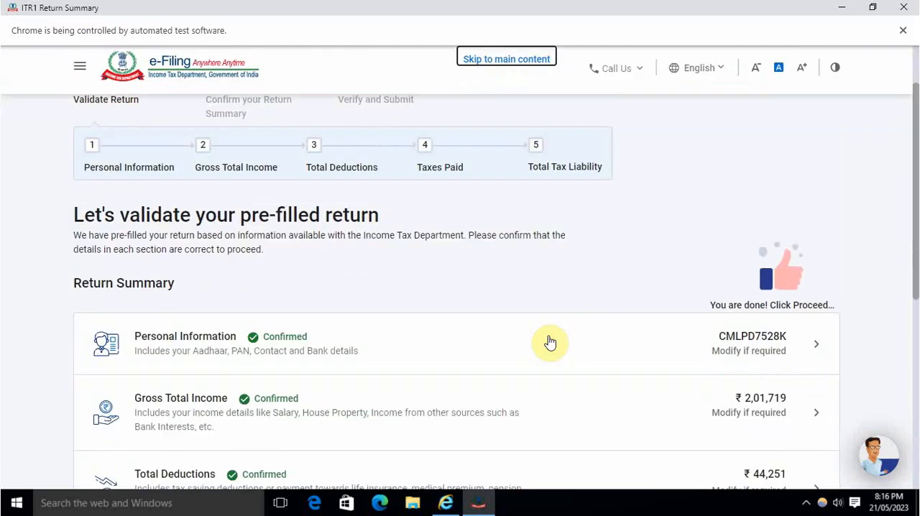
{"action": "scroll", "coordinate": [388, 320], "scroll_direction": "up", "scroll_amount": 1}
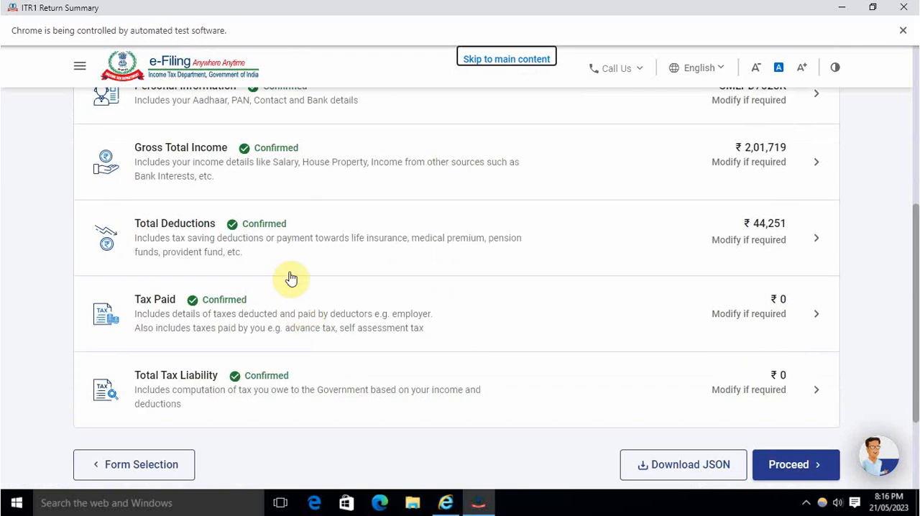
{"action": "scroll", "coordinate": [349, 314], "scroll_direction": "down", "scroll_amount": 2}
{"action": "scroll", "coordinate": [348, 319], "scroll_direction": "up", "scroll_amount": 5}
{"action": "scroll", "coordinate": [349, 320], "scroll_direction": "down", "scroll_amount": 5}
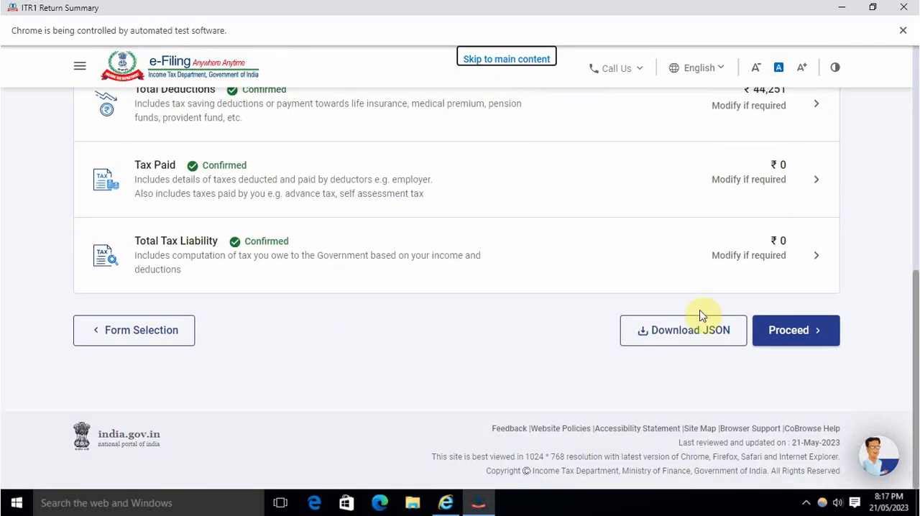
{"action": "left_click", "coordinate": [787, 331]}
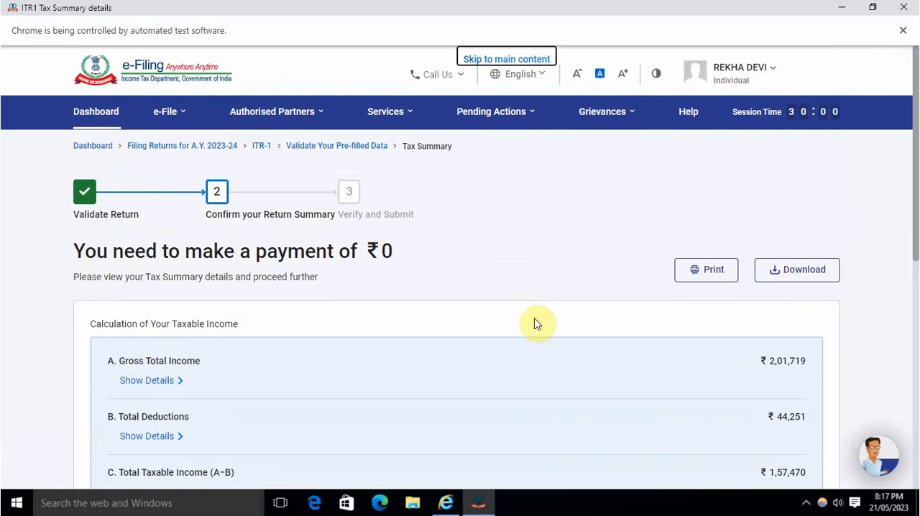
{"action": "scroll", "coordinate": [535, 324], "scroll_direction": "down", "scroll_amount": 6}
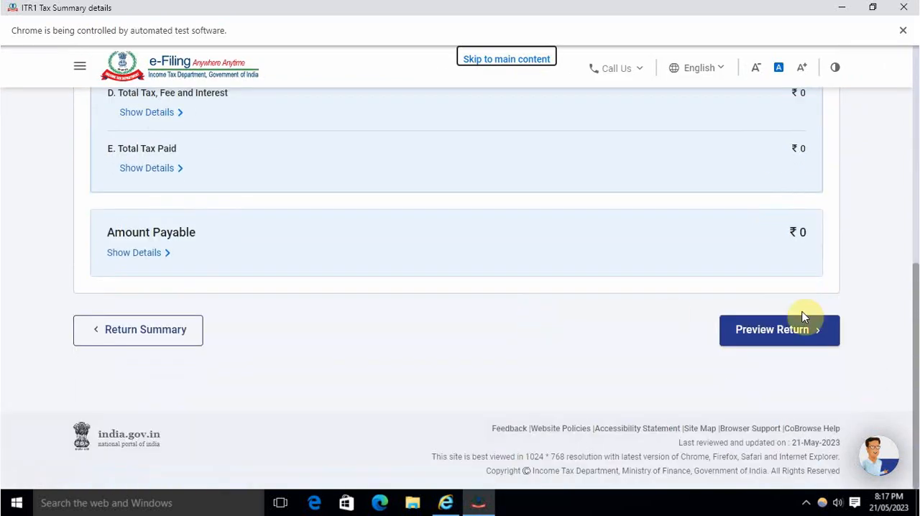
{"action": "left_click", "coordinate": [782, 334]}
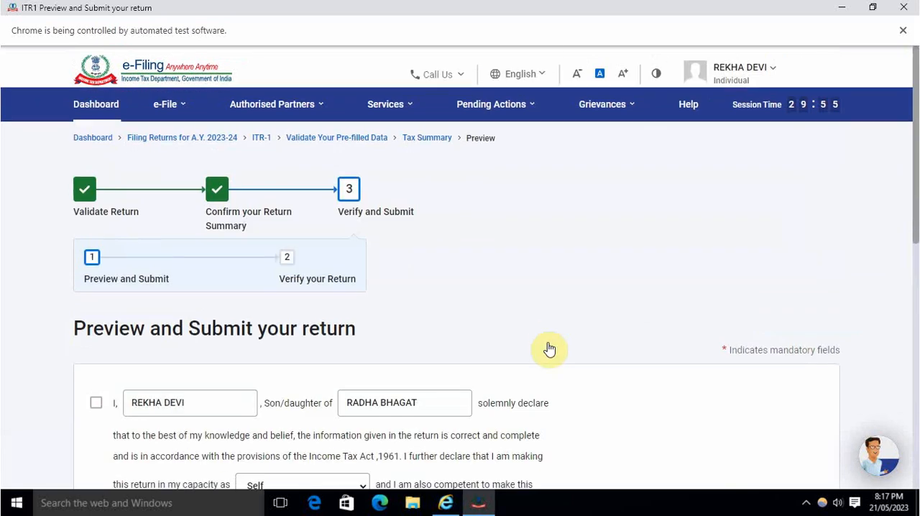
Step: Accept the declaration in the capacity of Self, leave the tax return preparer details blank, and proceed to the return preview
{"action": "scroll", "coordinate": [547, 346], "scroll_direction": "down", "scroll_amount": 2}
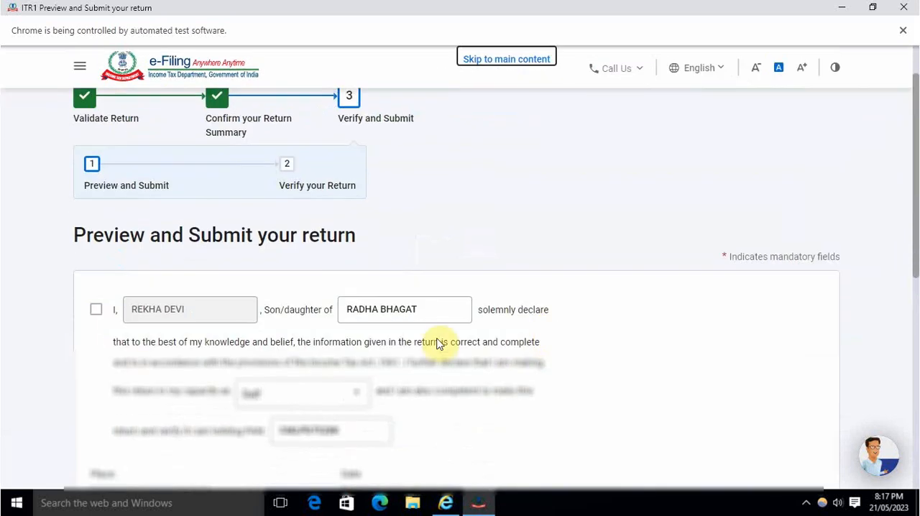
{"action": "left_click", "coordinate": [97, 309]}
{"action": "scroll", "coordinate": [223, 352], "scroll_direction": "down", "scroll_amount": 3}
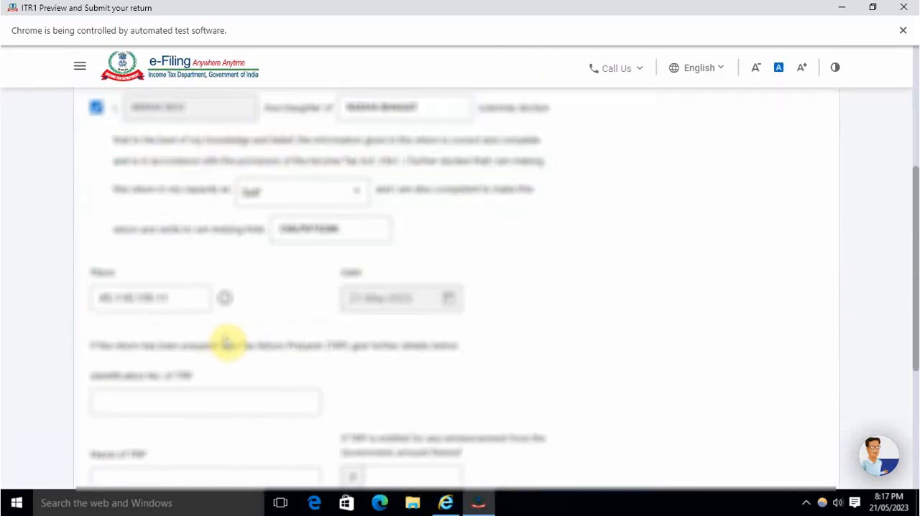
{"action": "scroll", "coordinate": [289, 300], "scroll_direction": "down", "scroll_amount": 2}
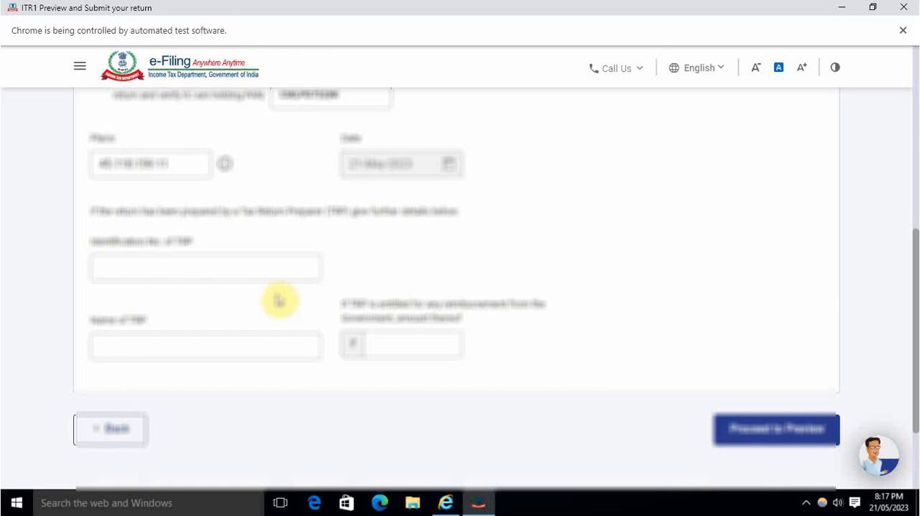
{"action": "scroll", "coordinate": [304, 302], "scroll_direction": "up", "scroll_amount": 2}
{"action": "scroll", "coordinate": [306, 303], "scroll_direction": "down", "scroll_amount": 4}
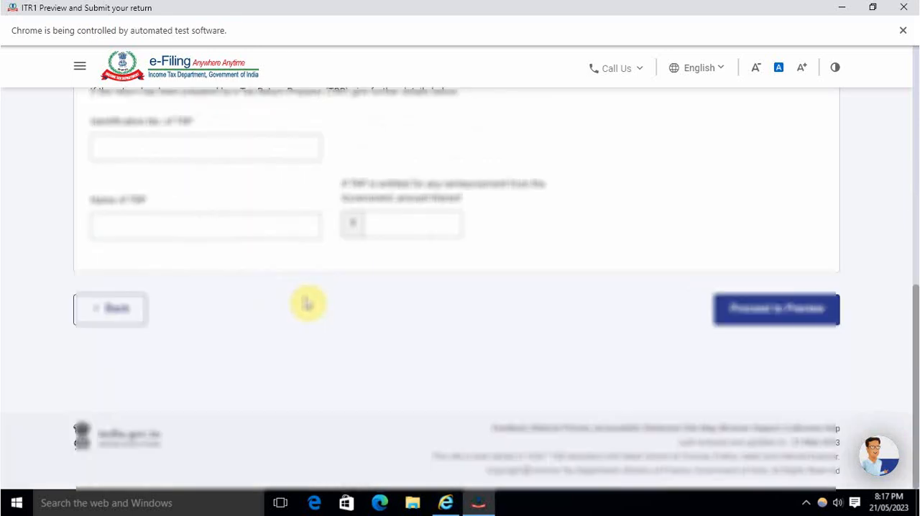
{"action": "scroll", "coordinate": [360, 297], "scroll_direction": "up", "scroll_amount": 6}
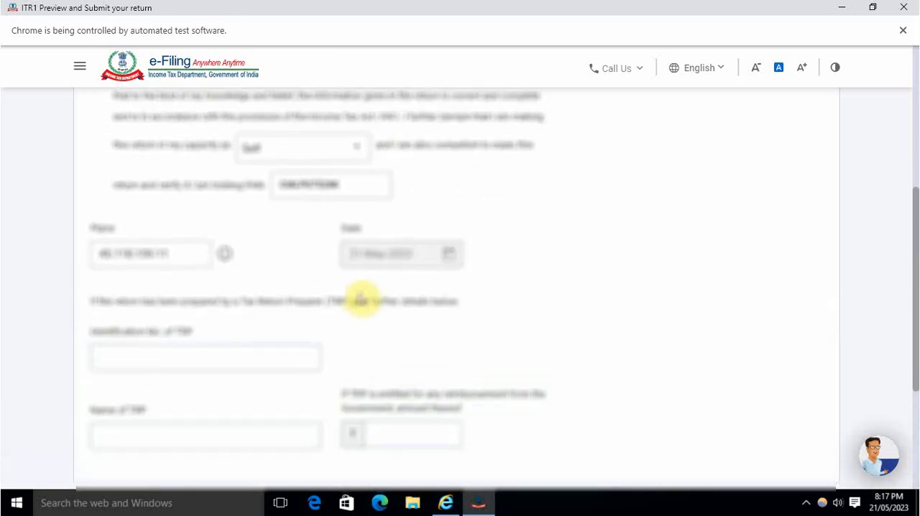
{"action": "scroll", "coordinate": [364, 297], "scroll_direction": "down", "scroll_amount": 6}
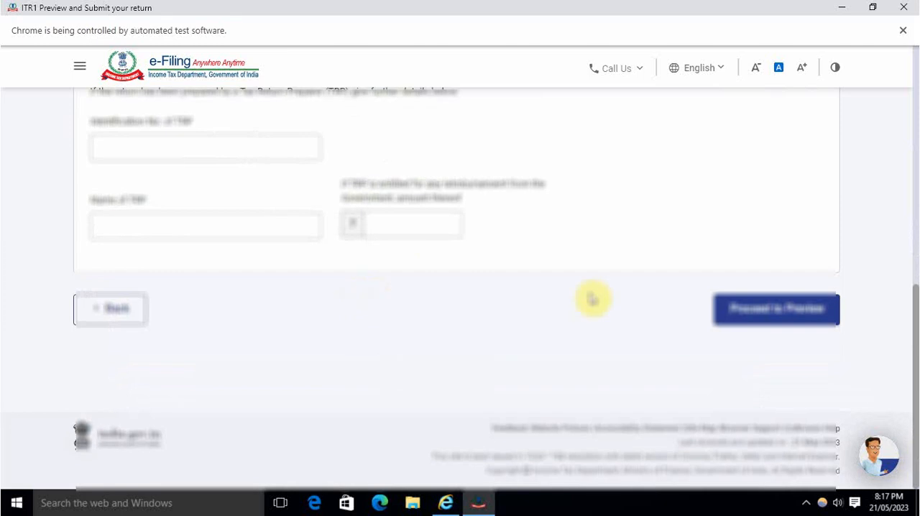
{"action": "left_click", "coordinate": [755, 305]}
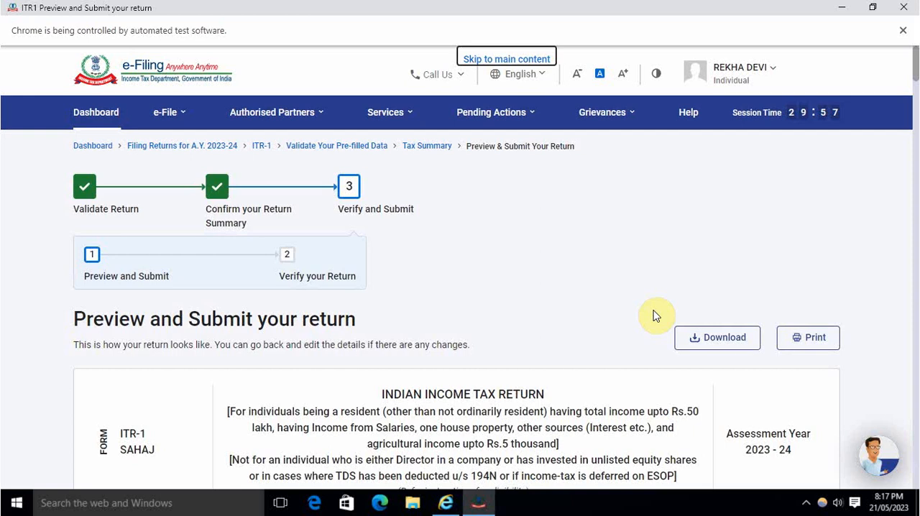
Step: Review the complete ITR-1 preview, including income, deductions and tax computation, and proceed to validation
{"action": "scroll", "coordinate": [650, 318], "scroll_direction": "down", "scroll_amount": 20}
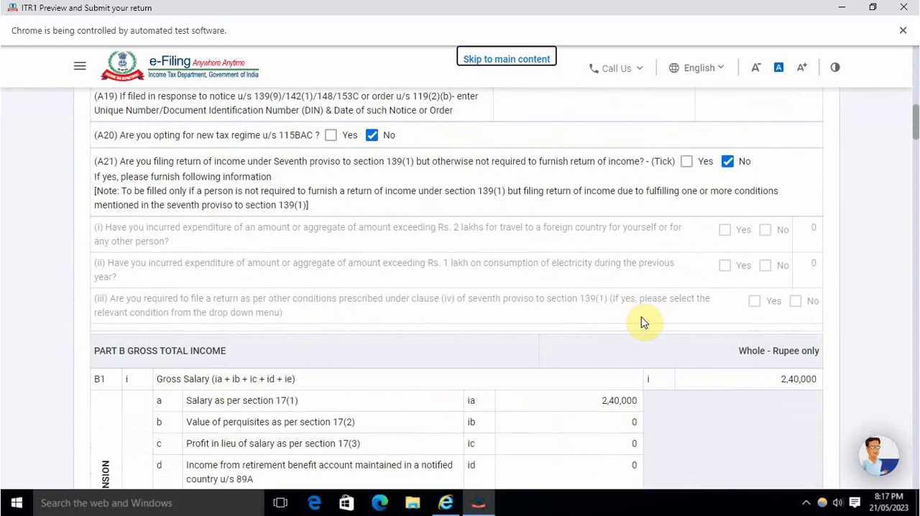
{"action": "scroll", "coordinate": [645, 324], "scroll_direction": "down", "scroll_amount": 3}
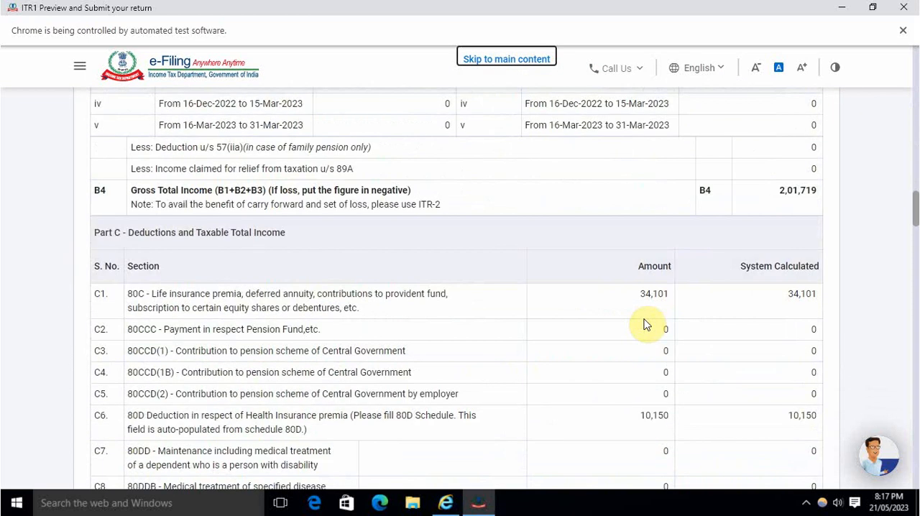
{"action": "scroll", "coordinate": [645, 324], "scroll_direction": "down", "scroll_amount": 8}
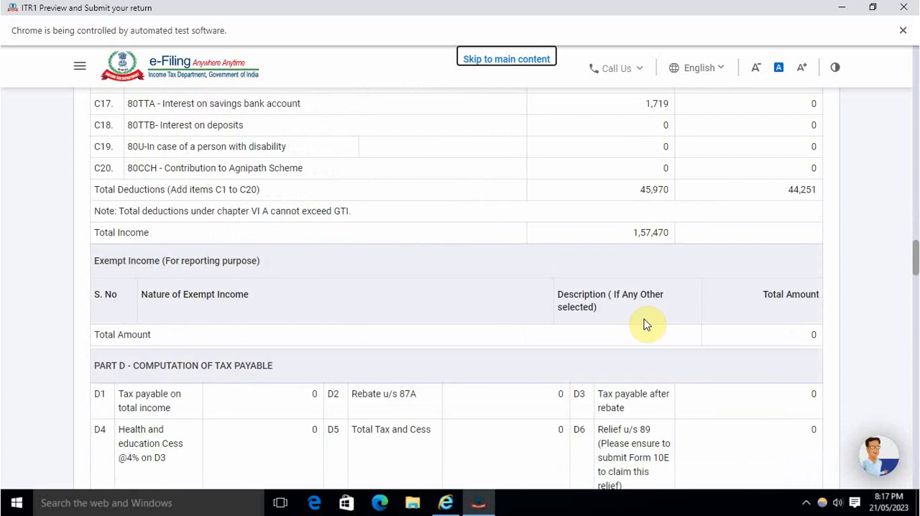
{"action": "scroll", "coordinate": [645, 324], "scroll_direction": "down", "scroll_amount": 18}
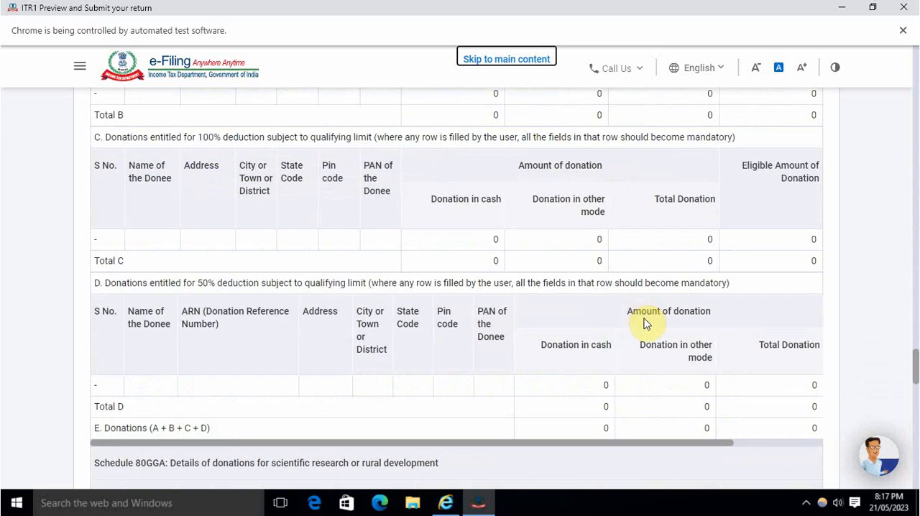
{"action": "scroll", "coordinate": [645, 324], "scroll_direction": "down", "scroll_amount": 15}
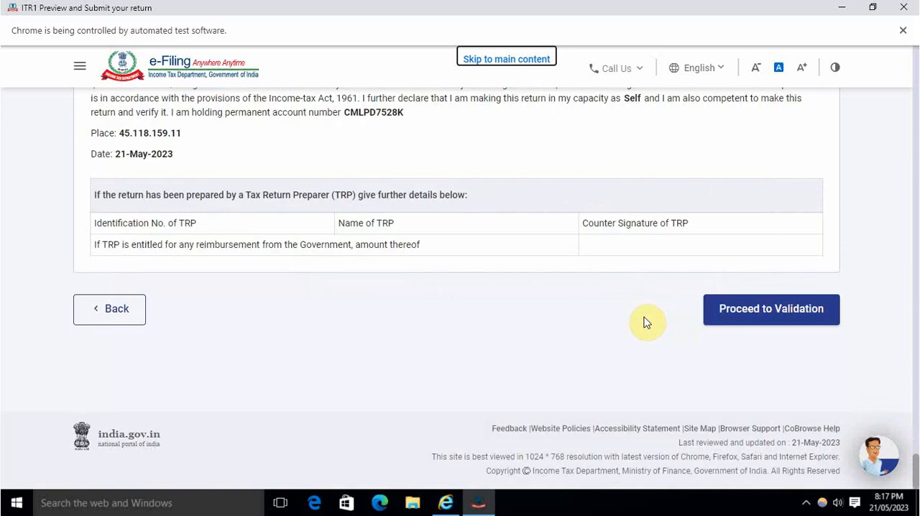
{"action": "left_click", "coordinate": [773, 312]}
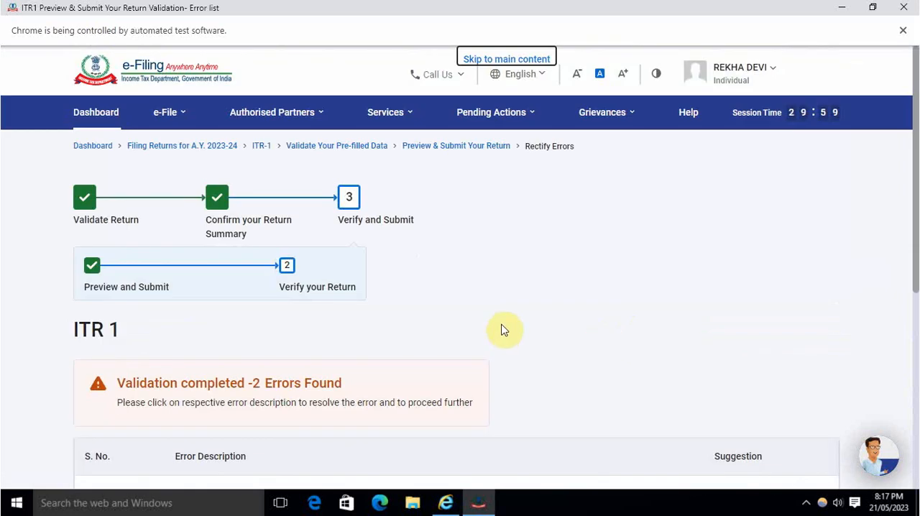
Step: Open the gross receipt validation error and enter 1,719 as the gross receipt subject to tax deduction
{"action": "scroll", "coordinate": [503, 330], "scroll_direction": "down", "scroll_amount": 2}
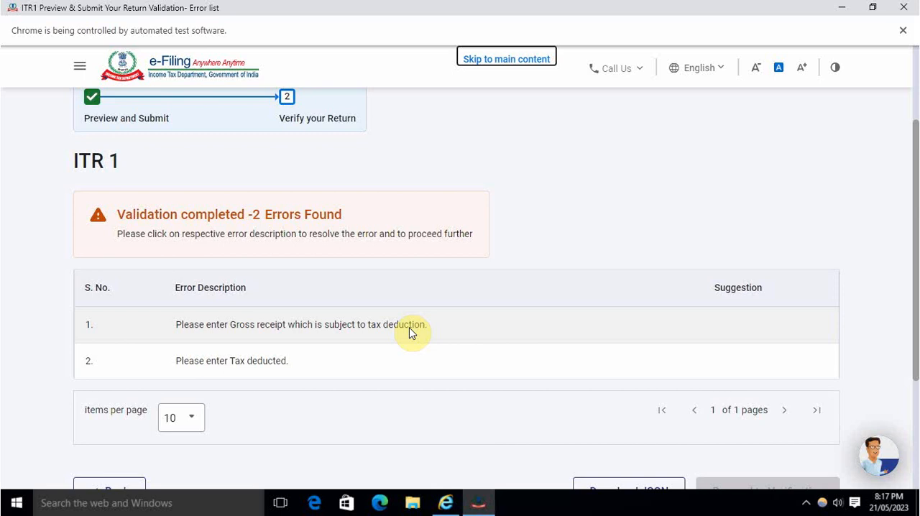
{"action": "left_click", "coordinate": [310, 333]}
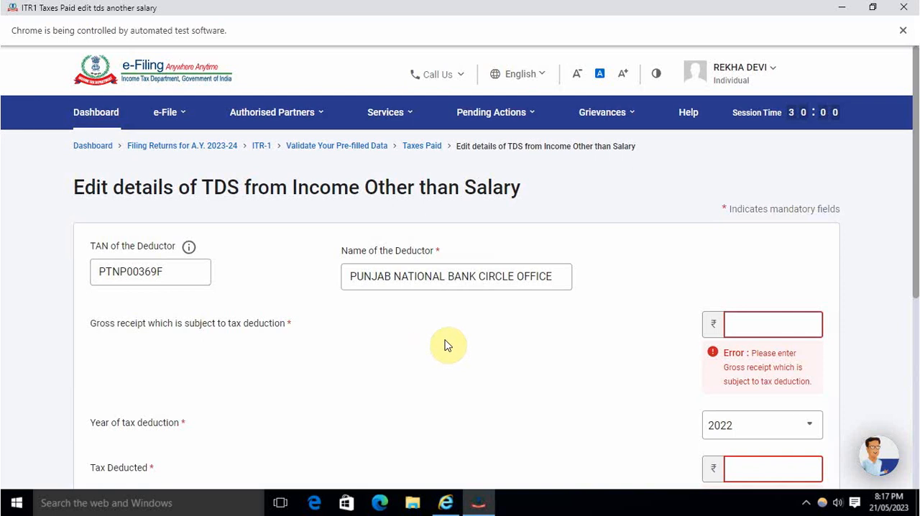
{"action": "scroll", "coordinate": [338, 331], "scroll_direction": "down", "scroll_amount": 2}
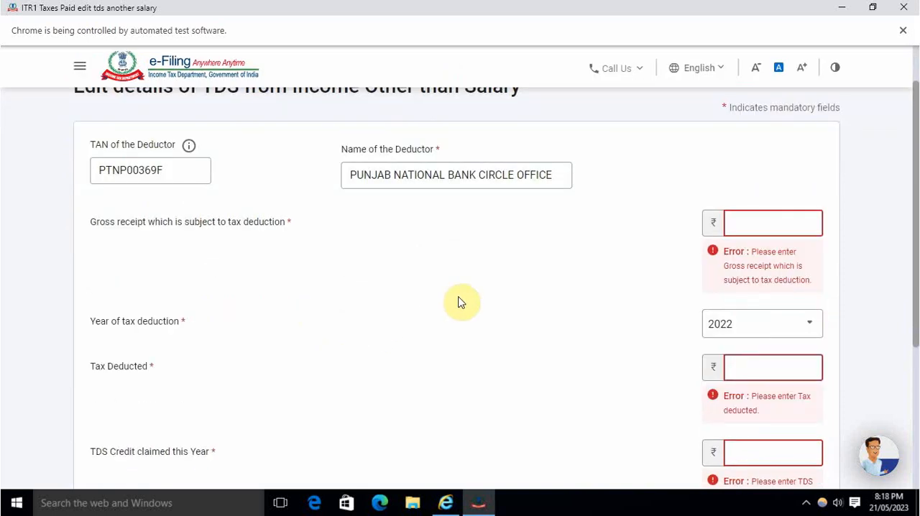
{"action": "left_click", "coordinate": [762, 225]}
{"action": "left_click", "coordinate": [633, 306]}
Step: Set both Tax Deducted and TDS Credit claimed this Year to 0 and save the TDS entry
{"action": "left_click", "coordinate": [776, 308]}
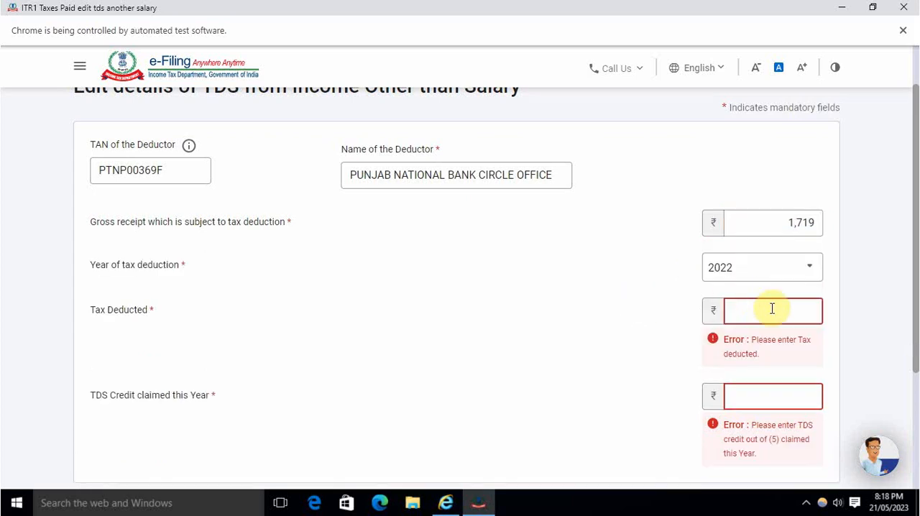
{"action": "type", "text": "0"}
{"action": "scroll", "coordinate": [633, 352], "scroll_direction": "down", "scroll_amount": 1}
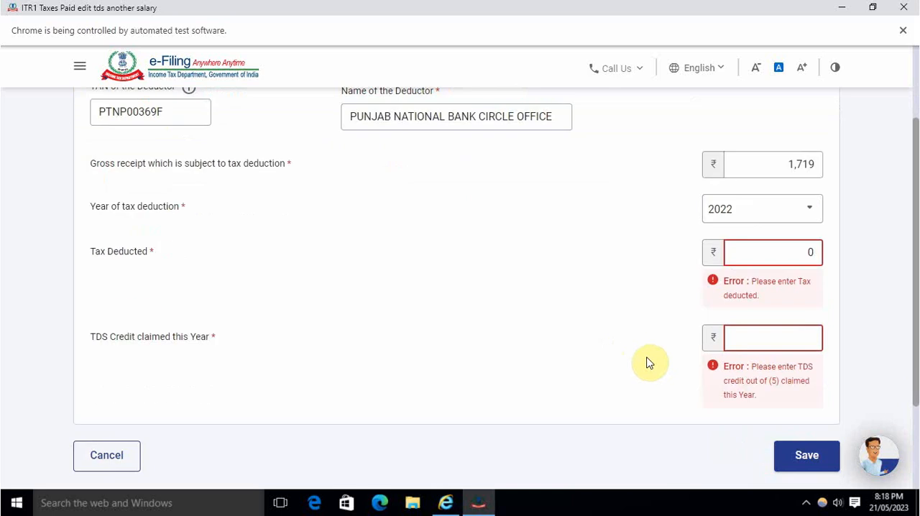
{"action": "left_click", "coordinate": [764, 332]}
{"action": "type", "text": "0"}
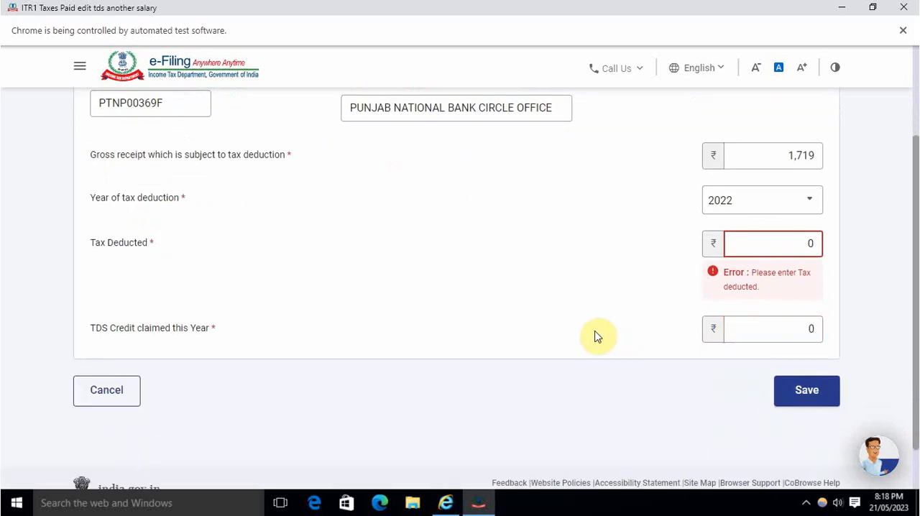
{"action": "left_click", "coordinate": [799, 391]}
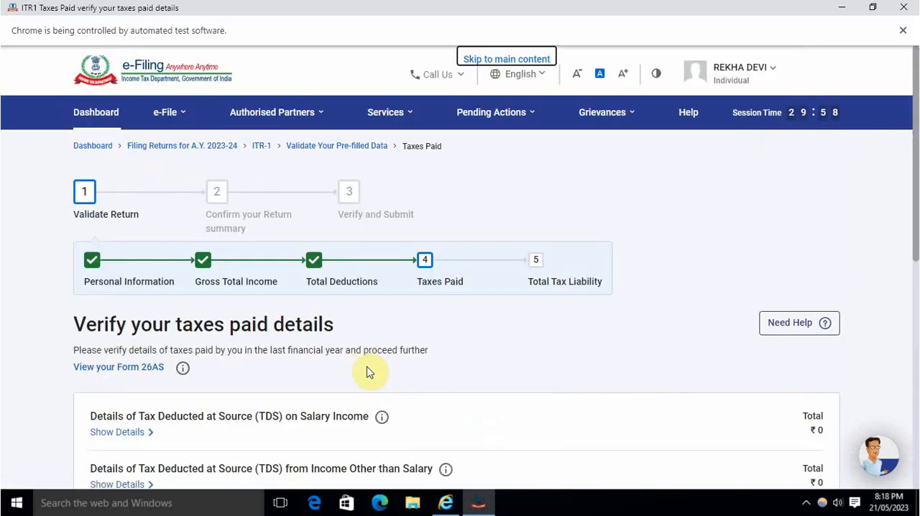
Step: Delete the Punjab National Bank deductor entry from TDS on income other than salary and confirm the taxes paid section
{"action": "scroll", "coordinate": [566, 357], "scroll_direction": "down", "scroll_amount": 3}
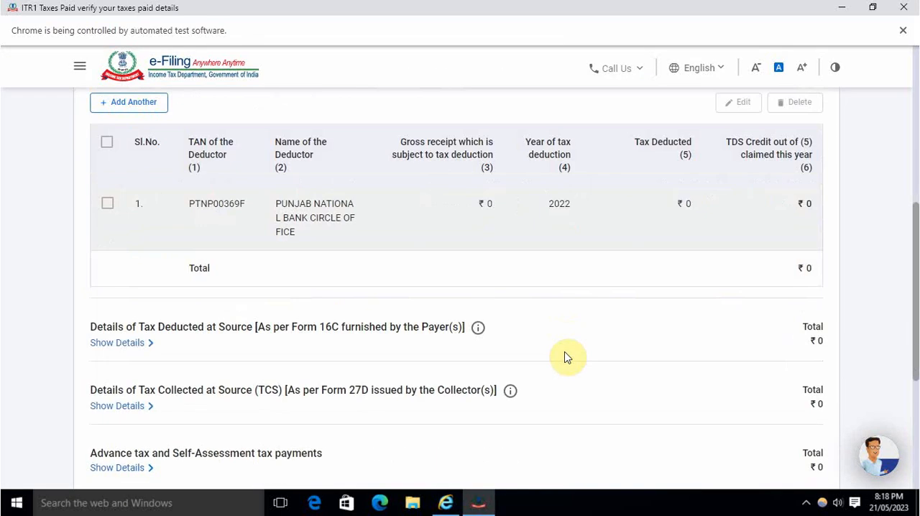
{"action": "scroll", "coordinate": [566, 357], "scroll_direction": "up", "scroll_amount": 2}
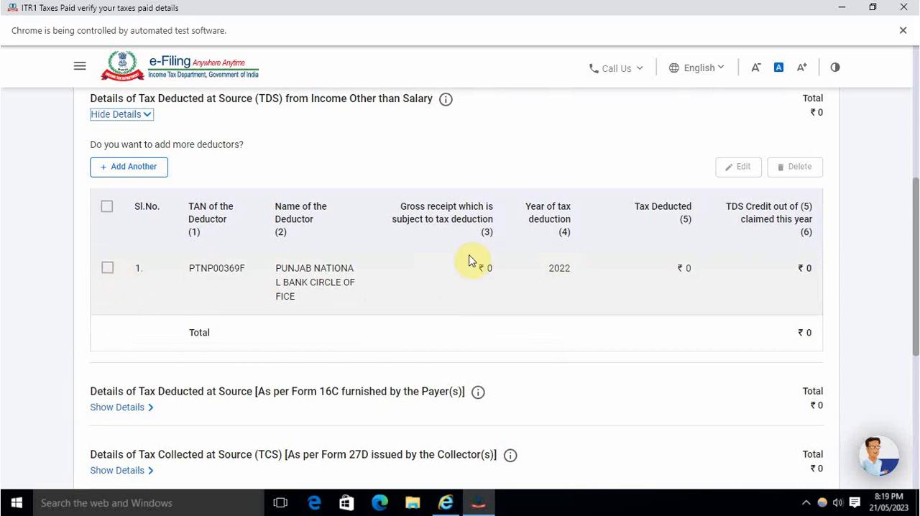
{"action": "left_click", "coordinate": [107, 270]}
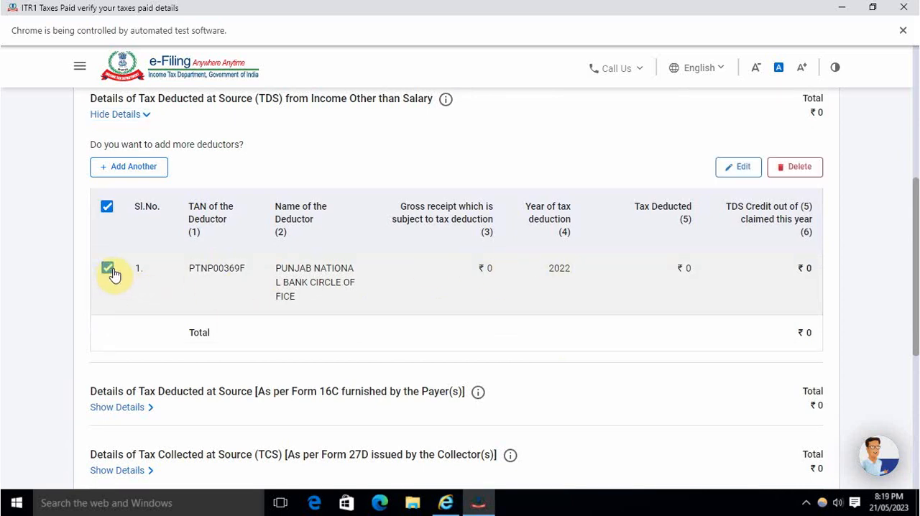
{"action": "left_click", "coordinate": [787, 182]}
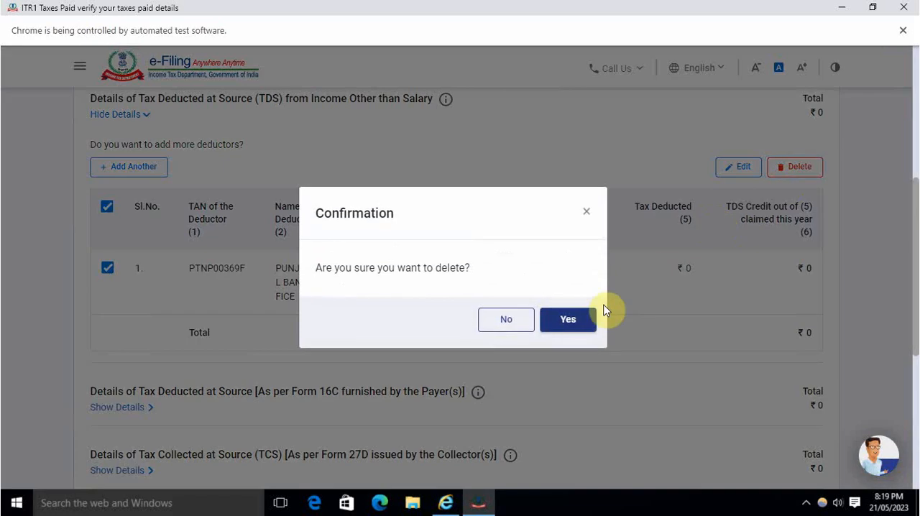
{"action": "left_click", "coordinate": [567, 325]}
{"action": "scroll", "coordinate": [607, 370], "scroll_direction": "down", "scroll_amount": 2}
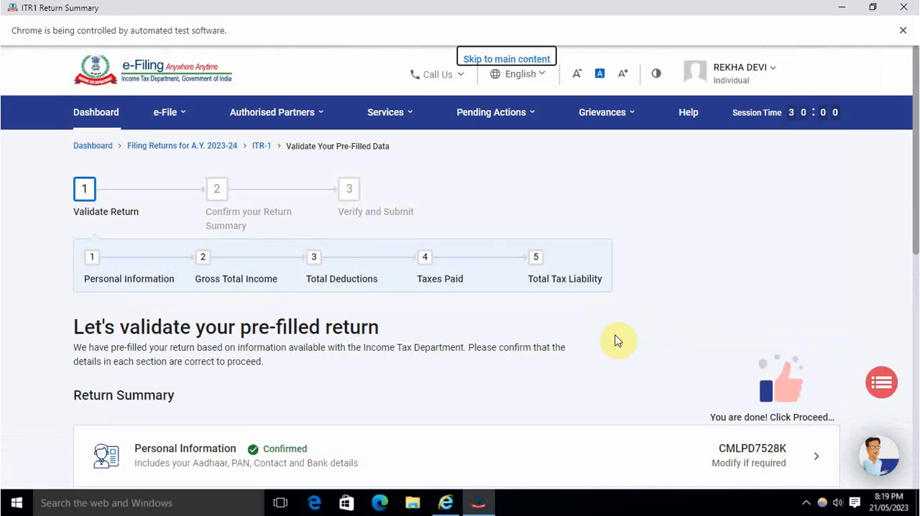
Step: Proceed from the return summary through the tax summary and declaration to the return preview, leaving the tax return preparer details blank
{"action": "scroll", "coordinate": [615, 341], "scroll_direction": "down", "scroll_amount": 8}
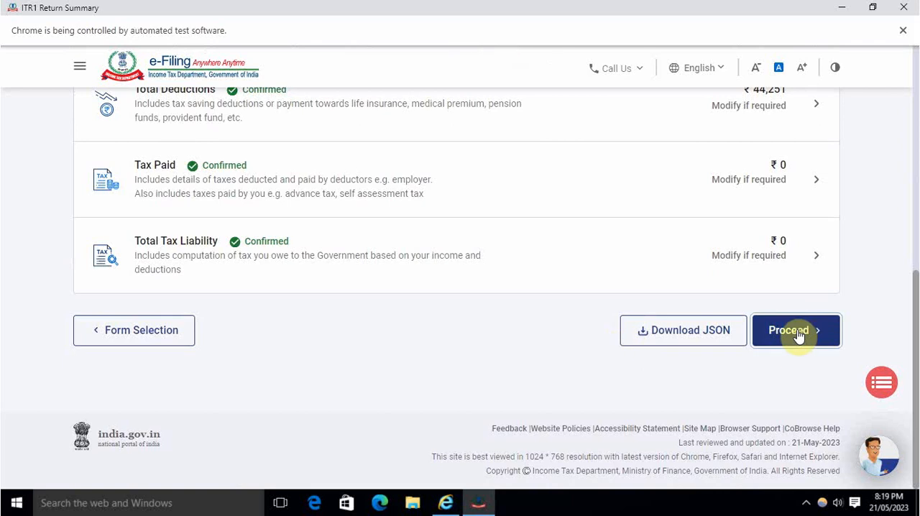
{"action": "left_click", "coordinate": [797, 335]}
{"action": "scroll", "coordinate": [470, 337], "scroll_direction": "down", "scroll_amount": 6}
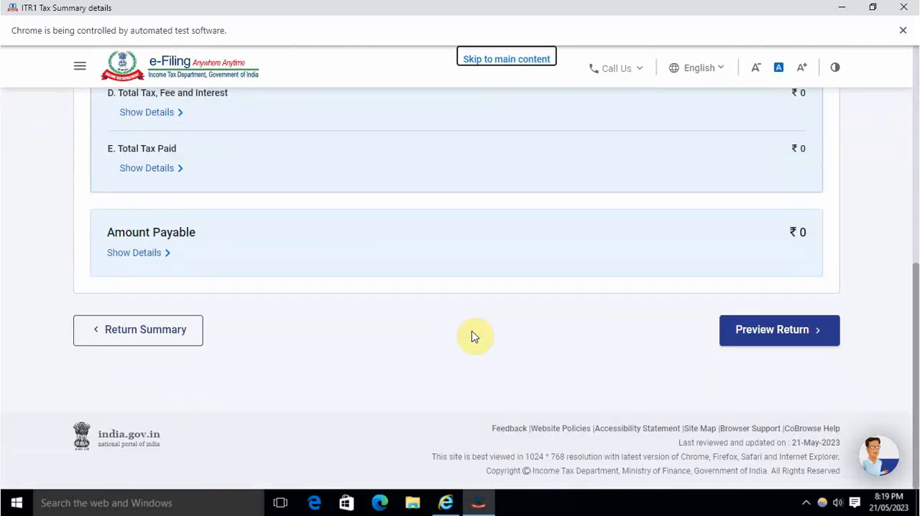
{"action": "left_click", "coordinate": [733, 325]}
{"action": "scroll", "coordinate": [485, 315], "scroll_direction": "down", "scroll_amount": 10}
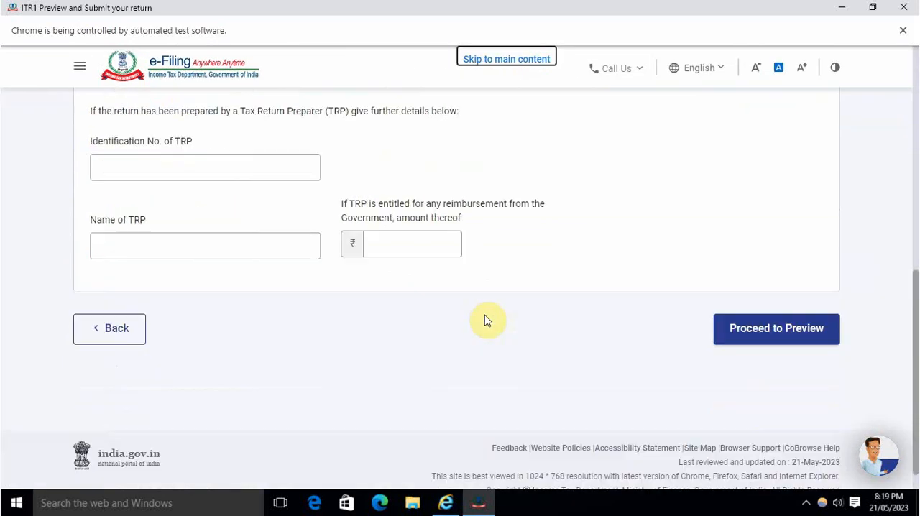
{"action": "left_click", "coordinate": [746, 306]}
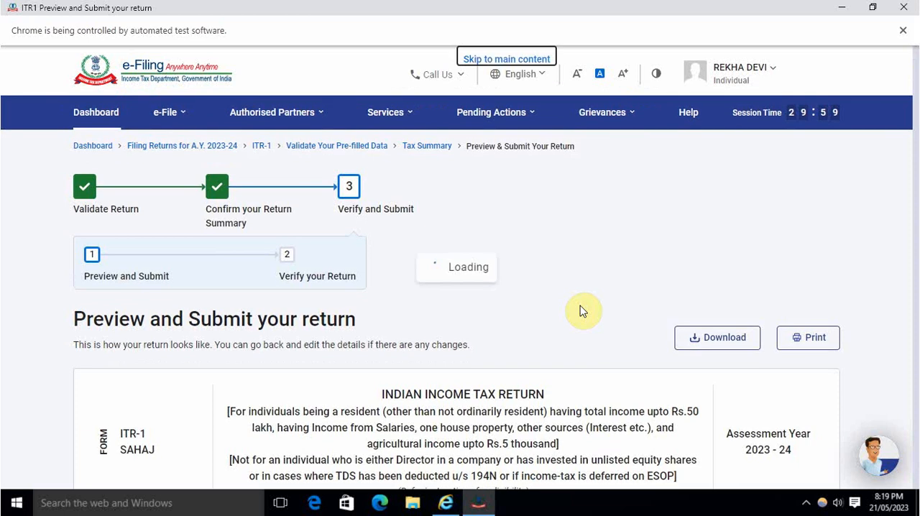
Step: Go through the updated ITR-1 preview to its end and submit the return for validation again
{"action": "scroll", "coordinate": [582, 309], "scroll_direction": "down", "scroll_amount": 5}
{"action": "scroll", "coordinate": [582, 310], "scroll_direction": "down", "scroll_amount": 15}
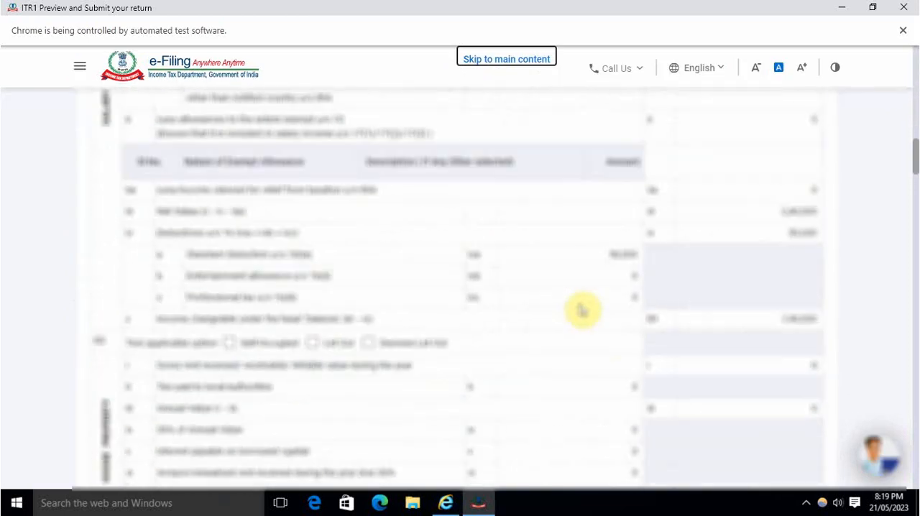
{"action": "scroll", "coordinate": [582, 309], "scroll_direction": "down", "scroll_amount": 20}
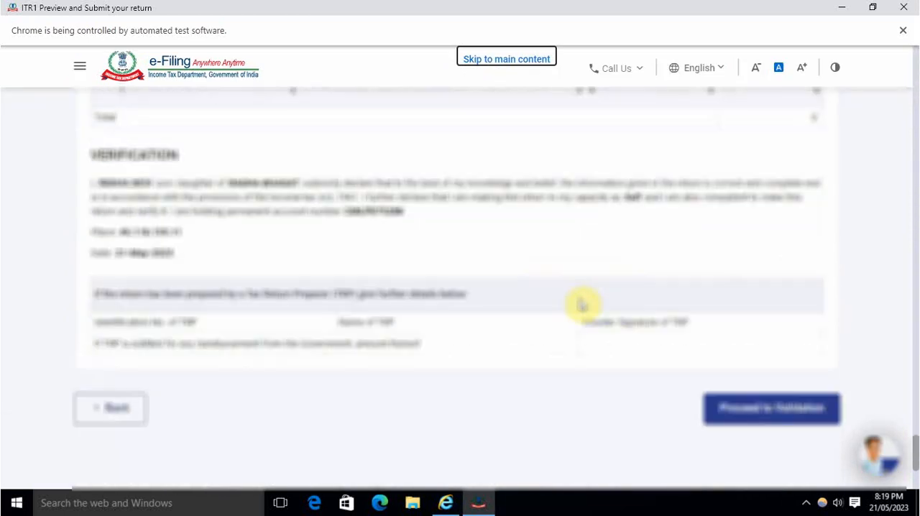
{"action": "scroll", "coordinate": [582, 306], "scroll_direction": "down", "scroll_amount": 3}
{"action": "left_click", "coordinate": [774, 312]}
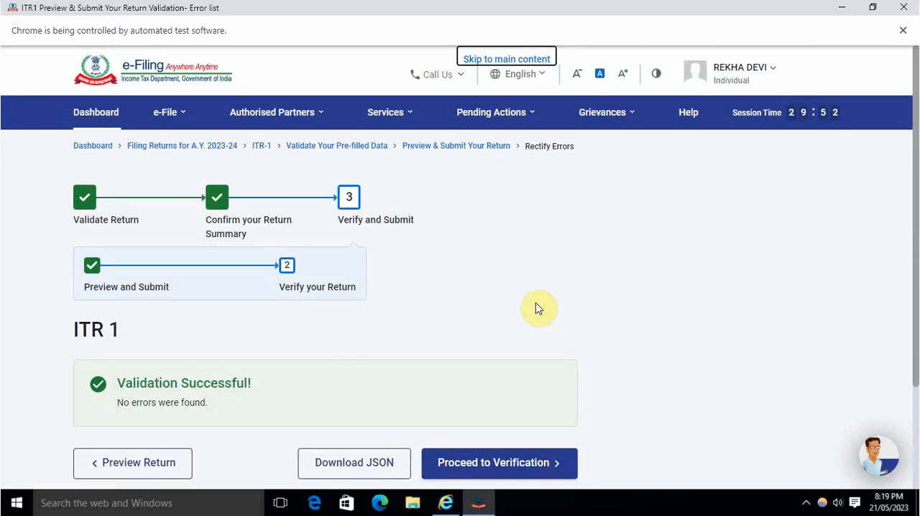
Step: Proceed to verification of the validated return and continue with the e-Verify Now option
{"action": "scroll", "coordinate": [553, 322], "scroll_direction": "down", "scroll_amount": 2}
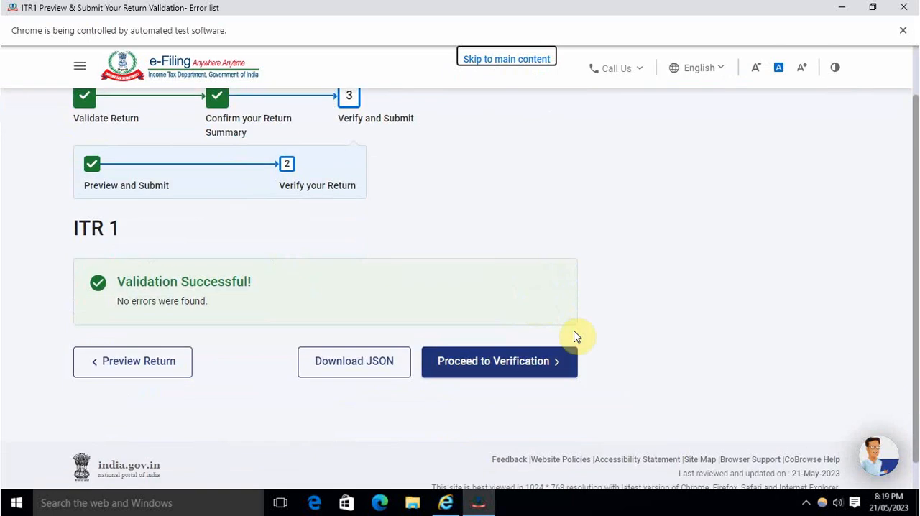
{"action": "left_click", "coordinate": [522, 375]}
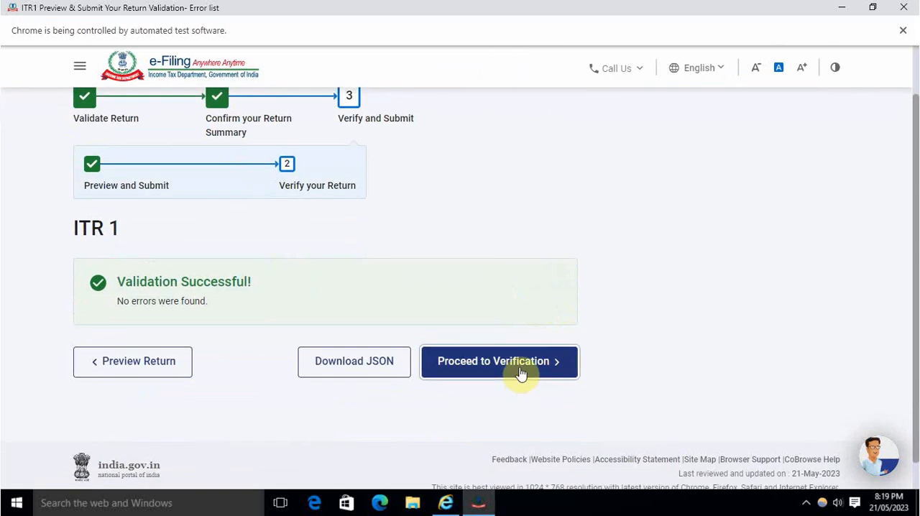
{"action": "scroll", "coordinate": [432, 335], "scroll_direction": "down", "scroll_amount": 2}
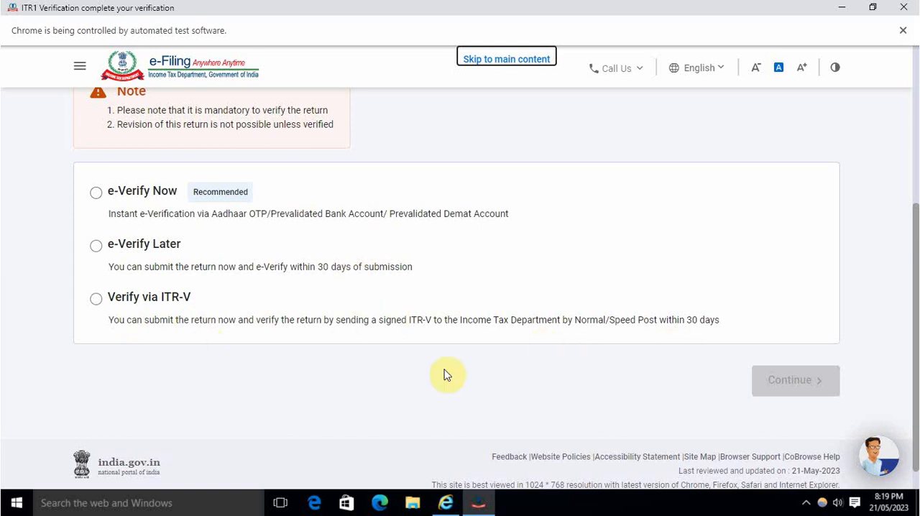
{"action": "scroll", "coordinate": [259, 366], "scroll_direction": "up", "scroll_amount": 2}
{"action": "scroll", "coordinate": [302, 348], "scroll_direction": "down", "scroll_amount": 2}
{"action": "left_click", "coordinate": [97, 193]}
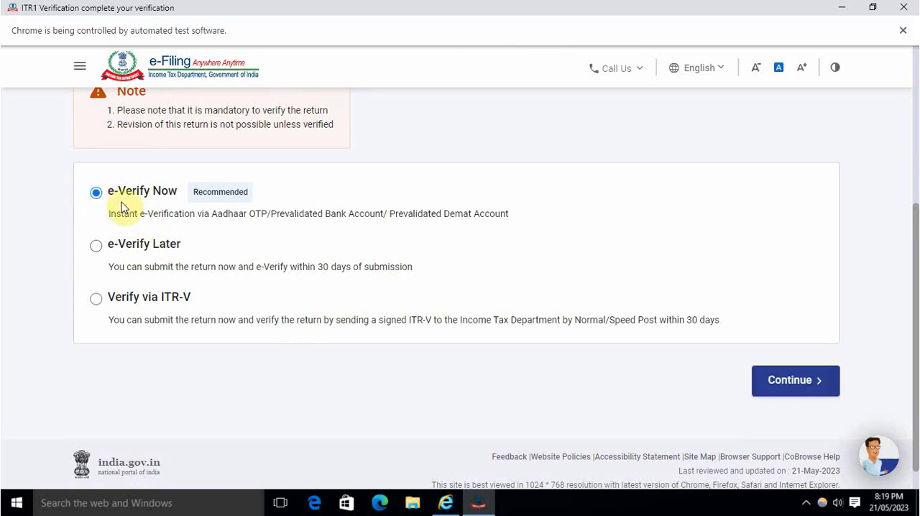
{"action": "left_click", "coordinate": [803, 400]}
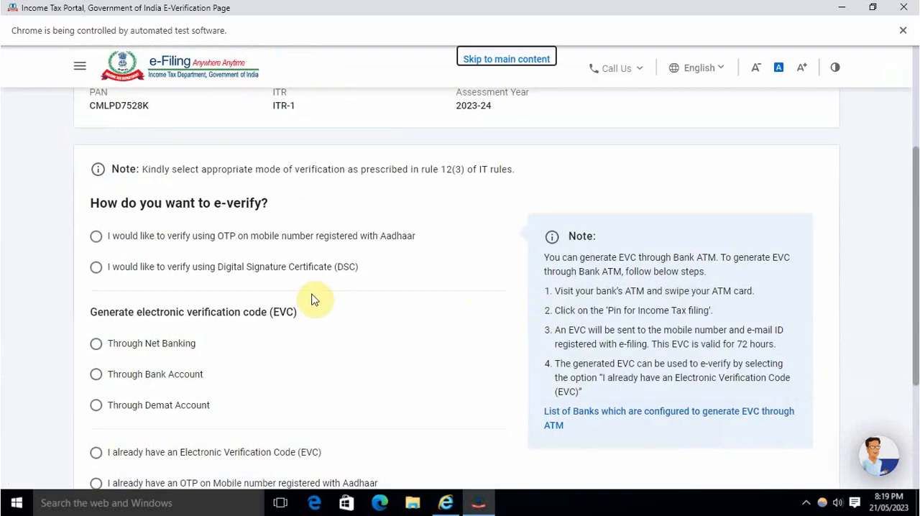
Step: Generate an Aadhaar OTP for e-verification on the mobile number registered with Aadhaar, agreeing to validate the Aadhaar details
{"action": "scroll", "coordinate": [281, 283], "scroll_direction": "down", "scroll_amount": 3}
{"action": "scroll", "coordinate": [281, 285], "scroll_direction": "up", "scroll_amount": 4}
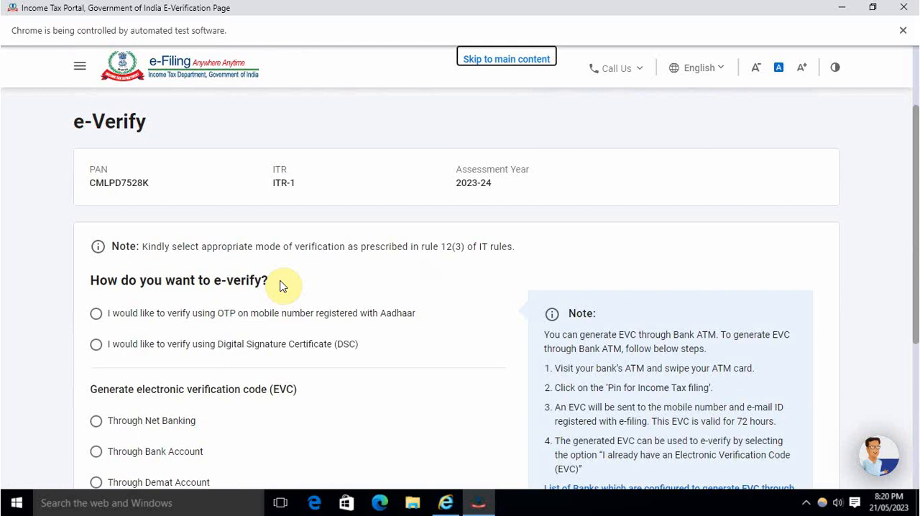
{"action": "left_click", "coordinate": [272, 317]}
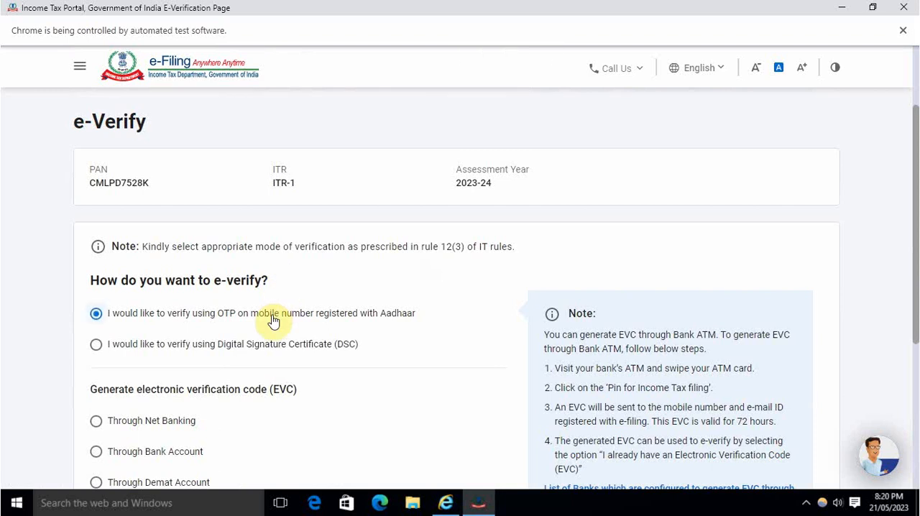
{"action": "scroll", "coordinate": [403, 308], "scroll_direction": "down", "scroll_amount": 4}
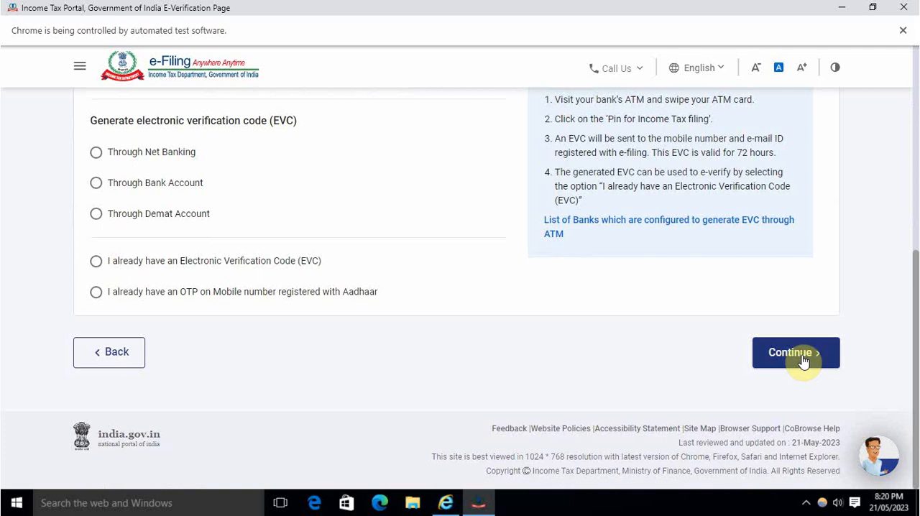
{"action": "left_click", "coordinate": [802, 359]}
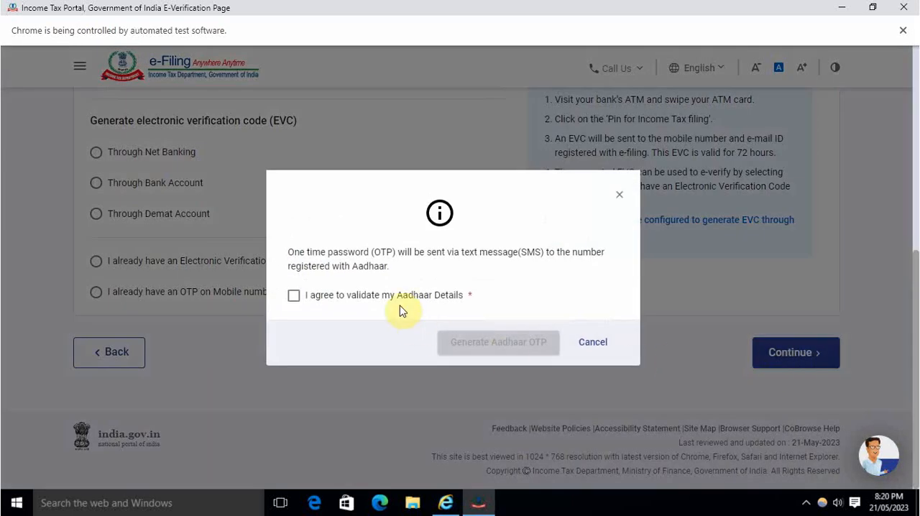
{"action": "left_click", "coordinate": [401, 309]}
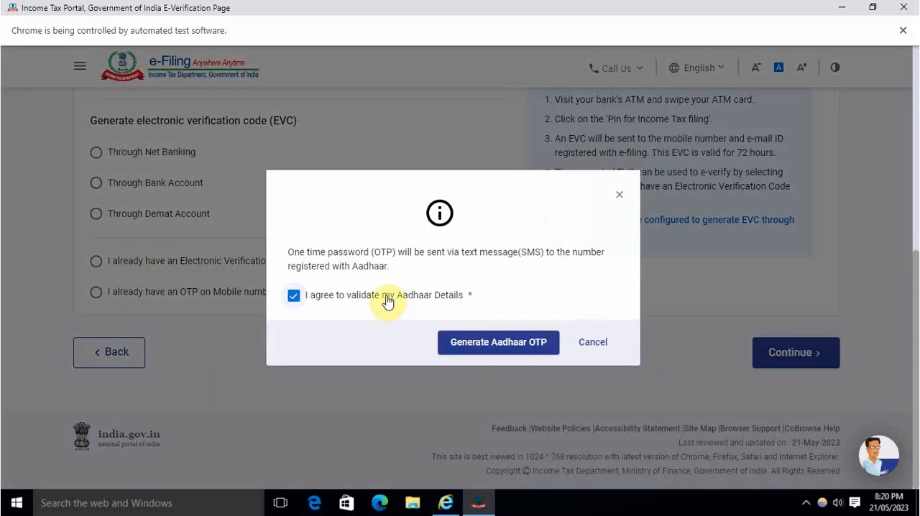
{"action": "left_click", "coordinate": [517, 350]}
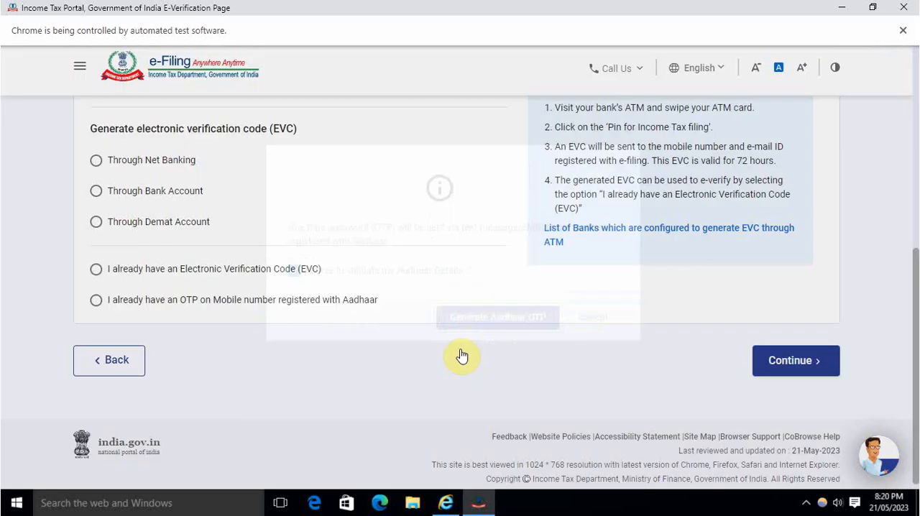